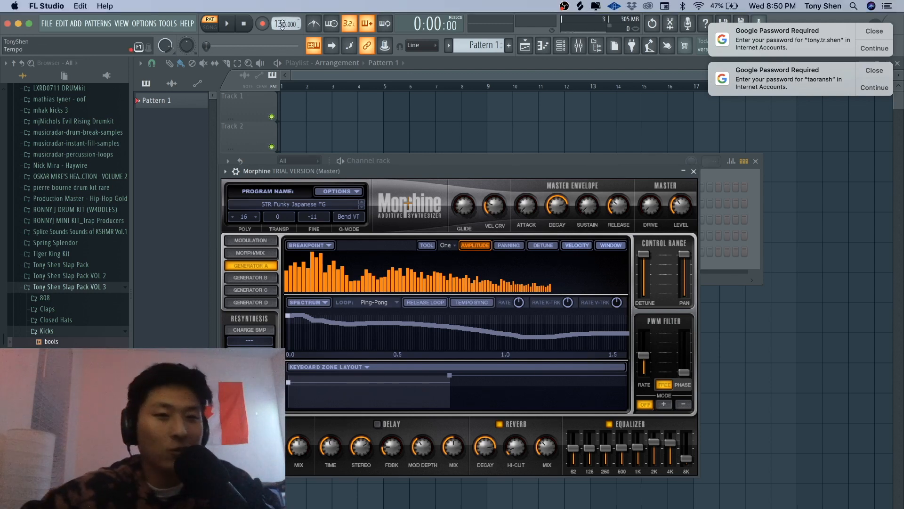
- Set the project tempo to 96 BPM, enable the metronome and briefly play it to check the speed
left_click_drag(282, 25, 282, 29)
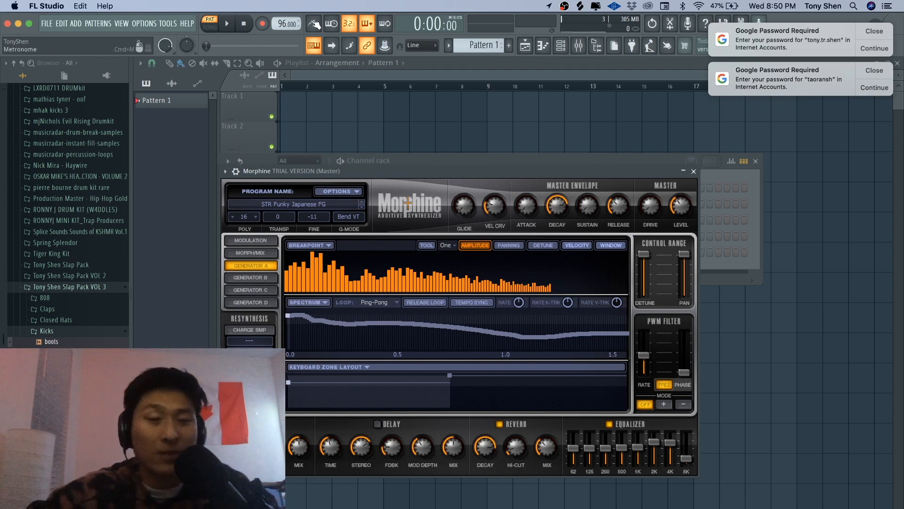
left_click(314, 23)
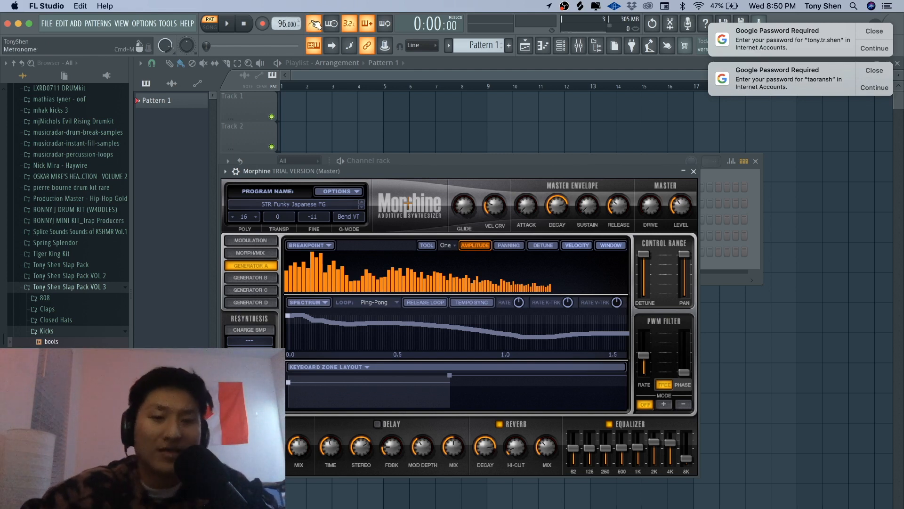
key("space")
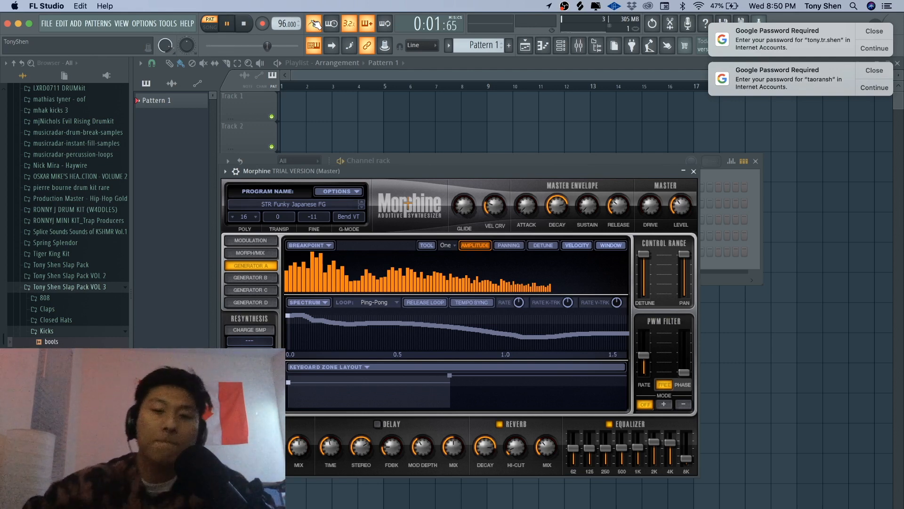
key("space")
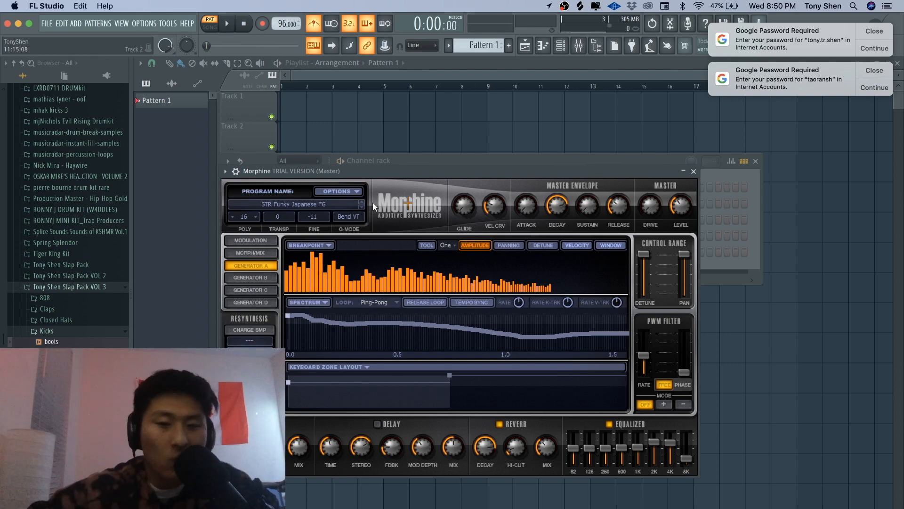
- Load the WND Bottle Blow FG preset from Morphine's Brass & Wind bank and close the synth
left_click(341, 204)
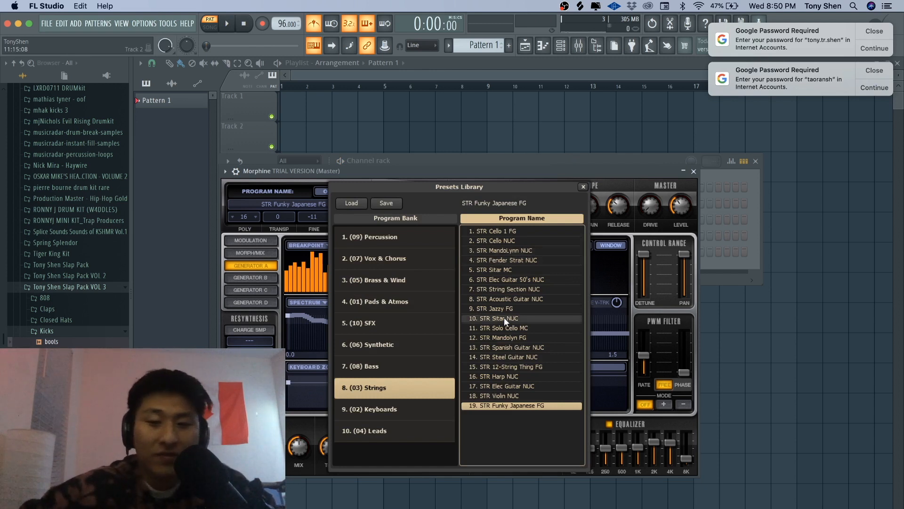
left_click(394, 280)
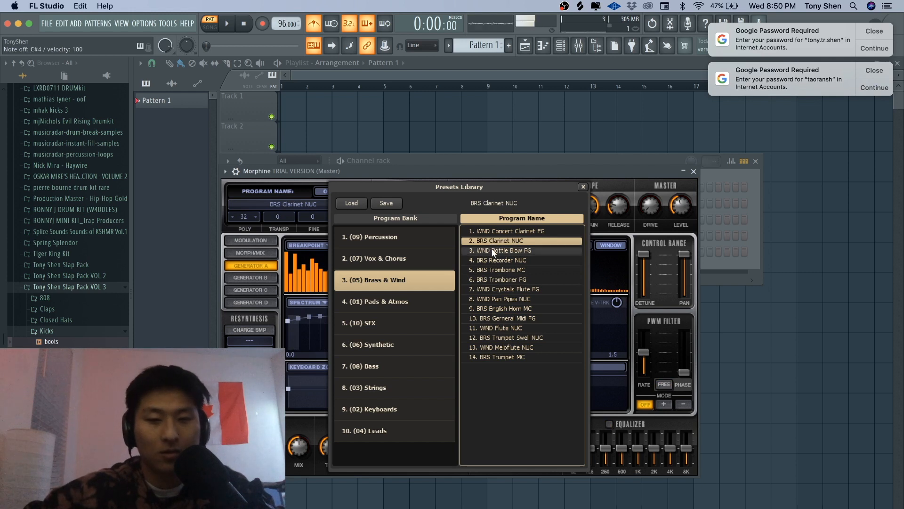
left_click(492, 250)
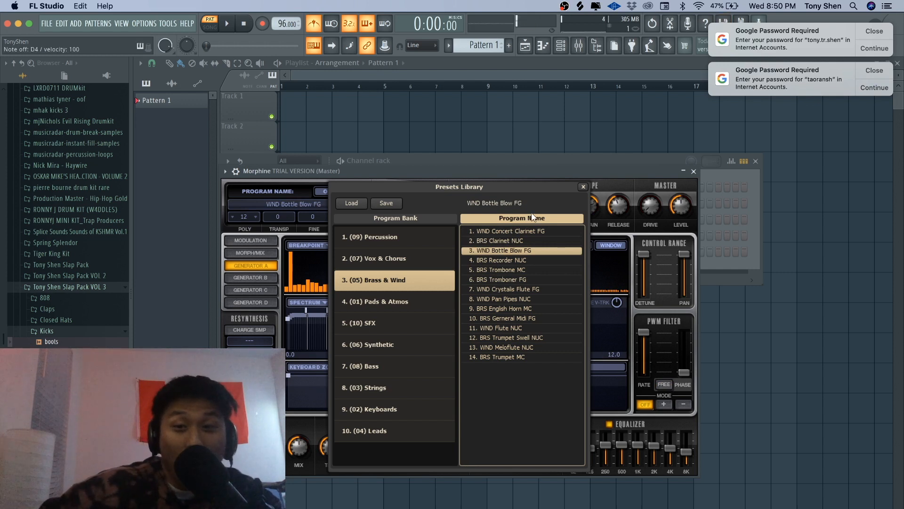
left_click(582, 187)
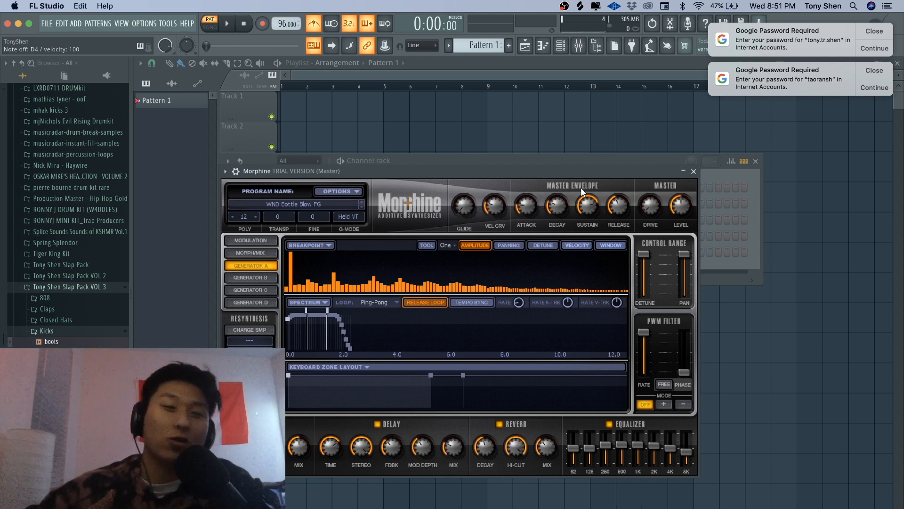
left_click(694, 171)
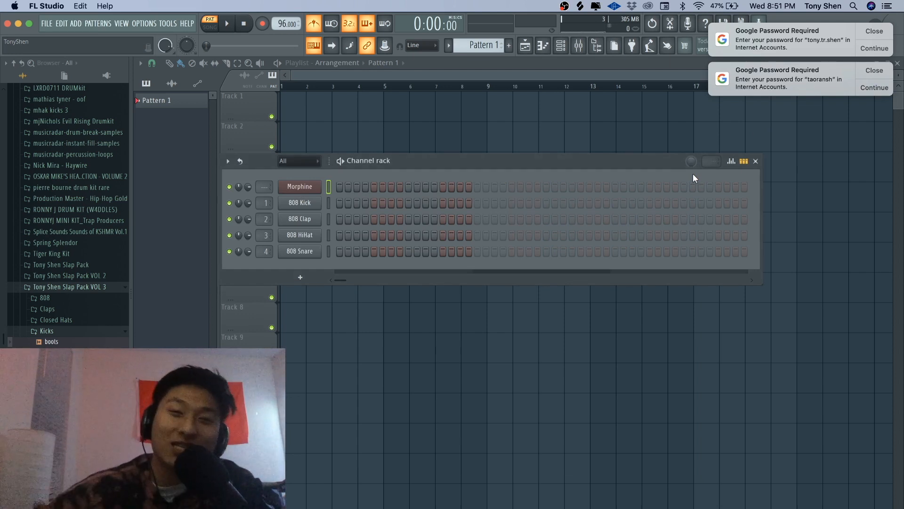
- Rehearse a short Morphine melody using the notes F#4, C#4 and D4 without recording
key("g")
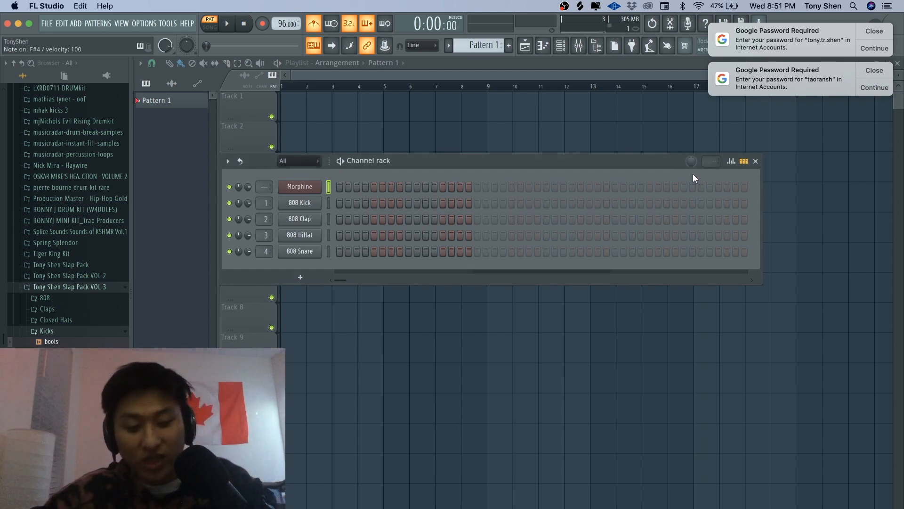
key("g")
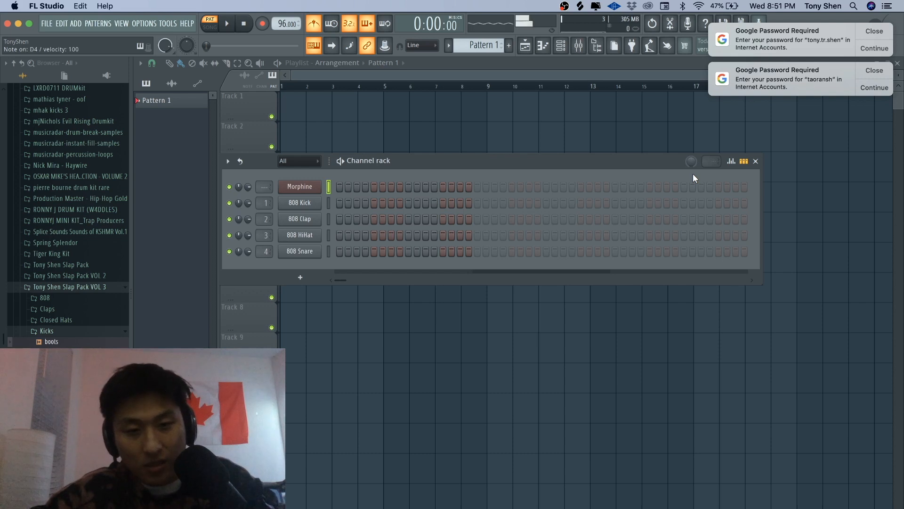
key("g")
key("s")
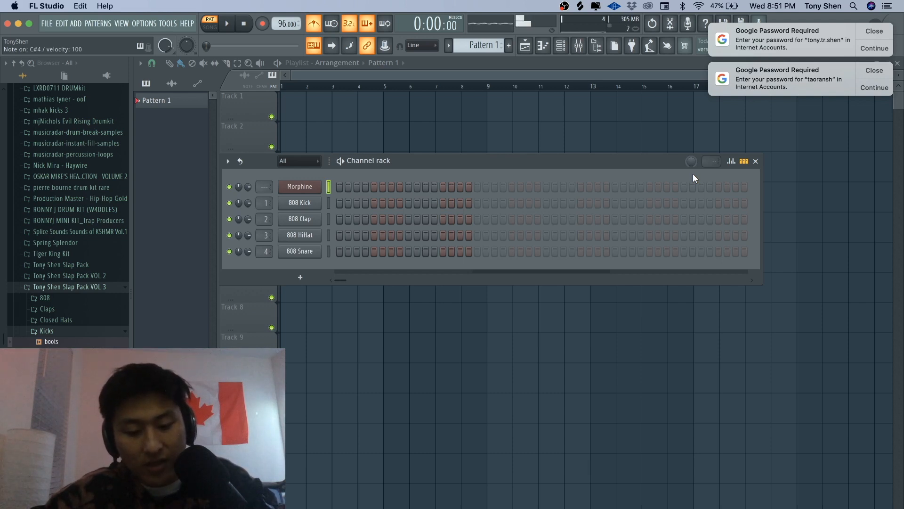
key("x")
key("g")
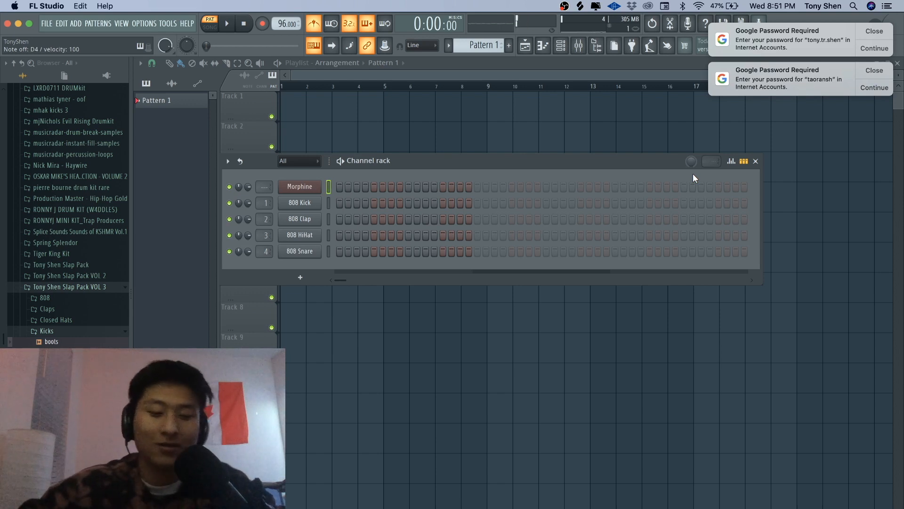
key("s")
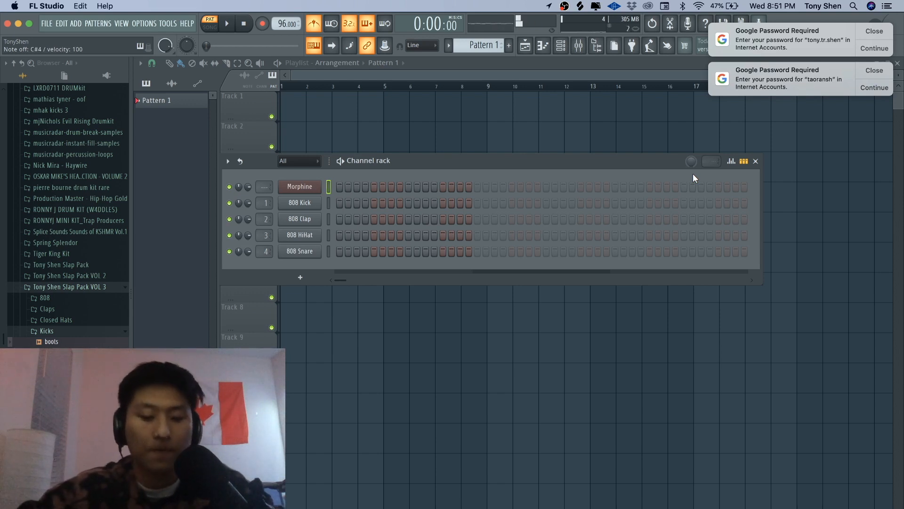
- Record a four-bar Morphine melody of F#4, C#4 and D4 notes into Pattern 1, starting after the count-in
key("space")
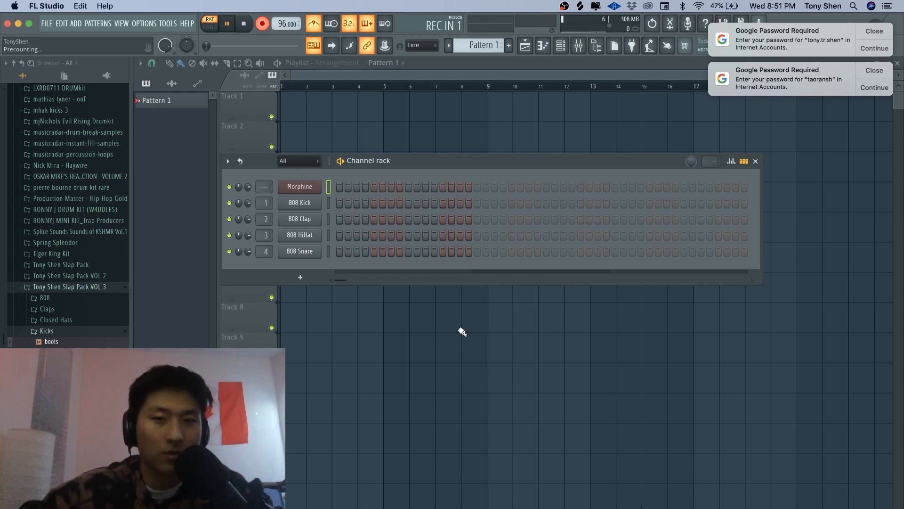
key("g")
key("x")
key("s")
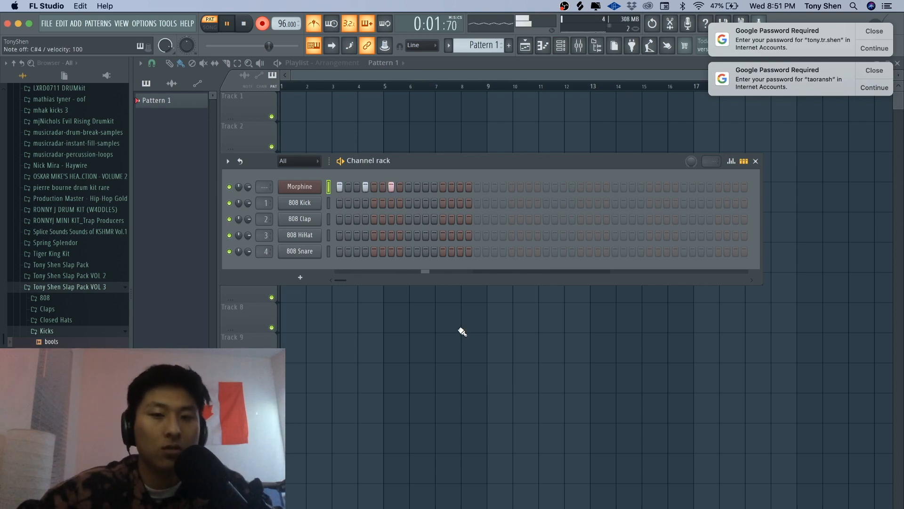
key("g")
key("x")
key("x")
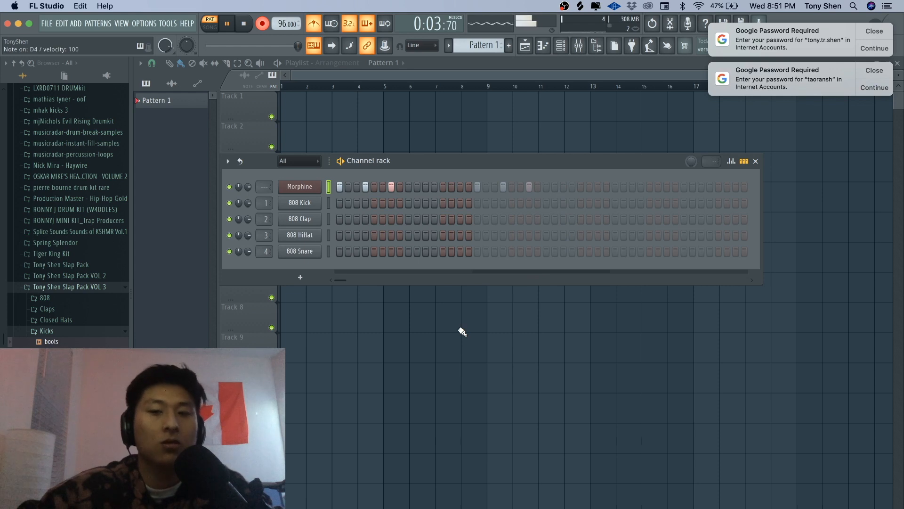
key("s")
key("g")
key("x")
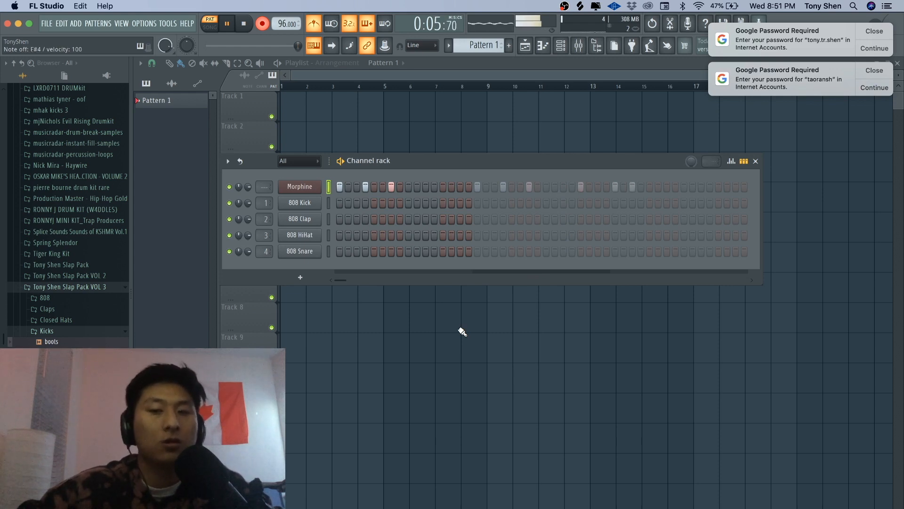
key("s")
key("g")
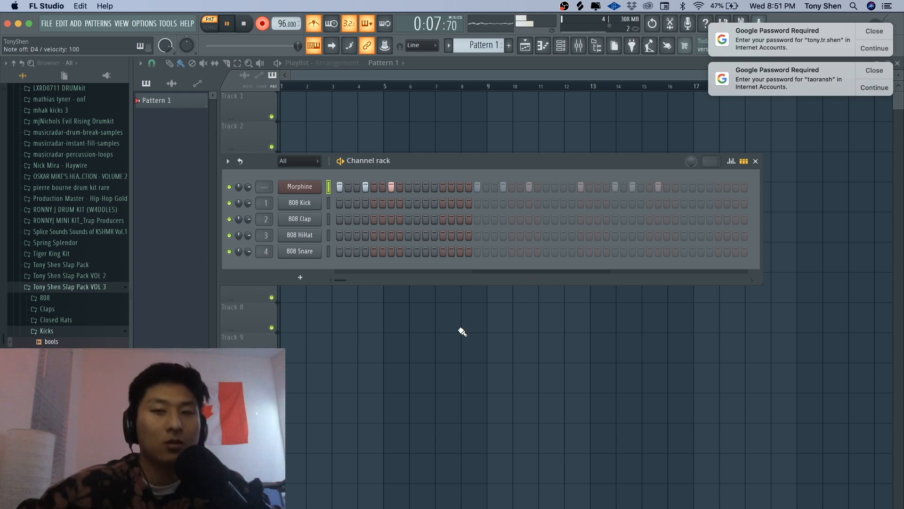
key("x")
key("x")
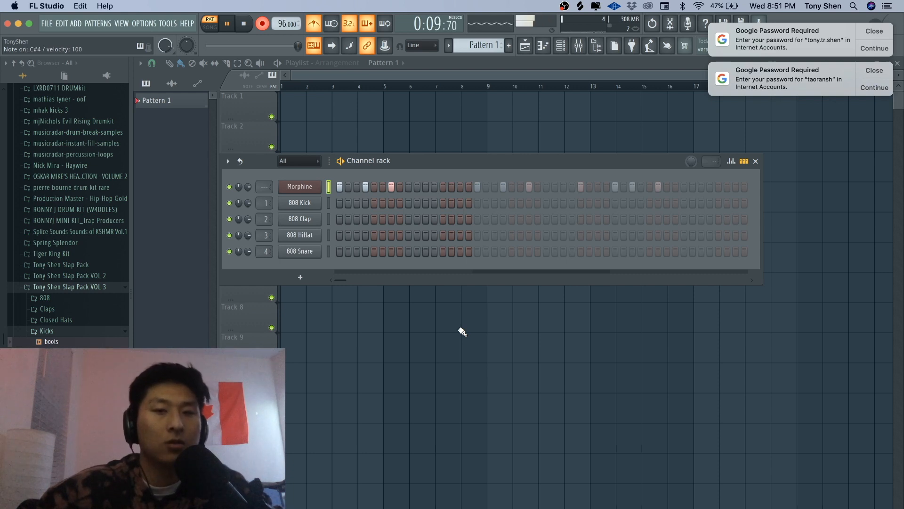
key("space")
- Open the Morphine melody in the piano roll, transpose all notes up six semitones and play it
key("F7")
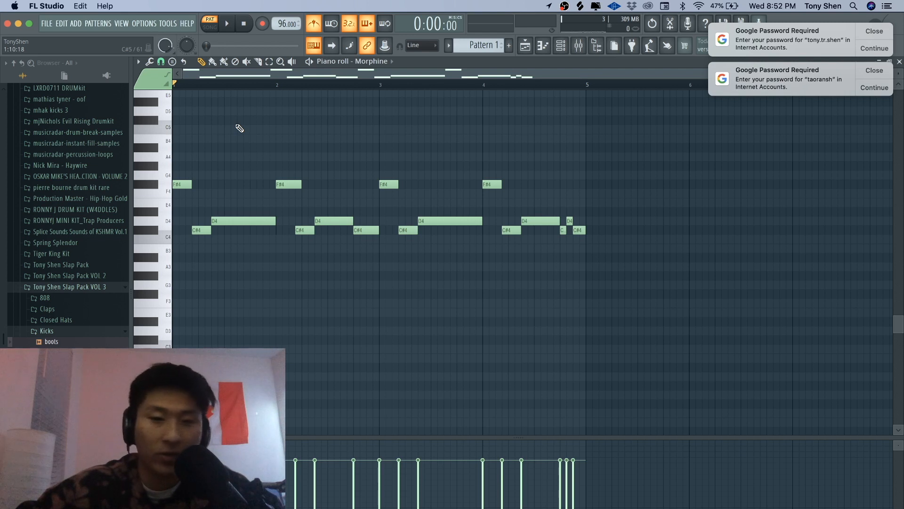
key("Up")
key("Up")
key("Up")
key("Up")
key("Up")
key("Up")
key("space")
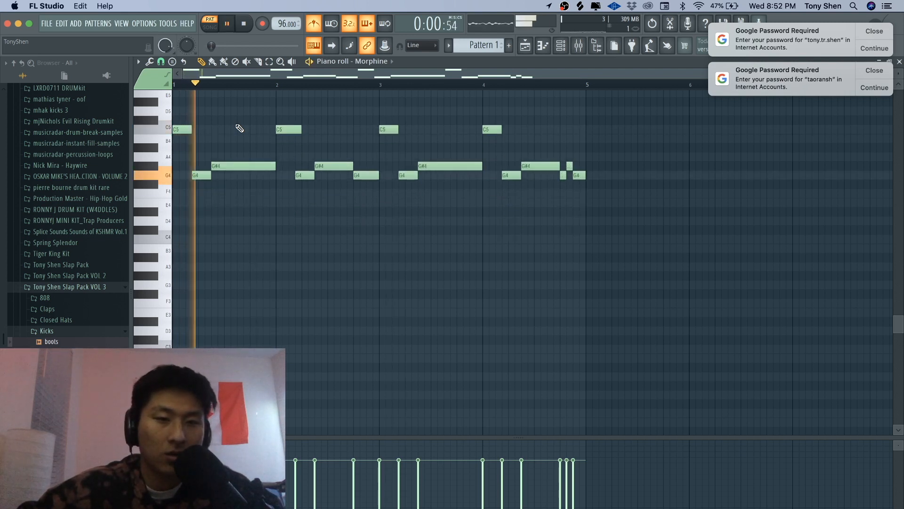
- Transpose the whole melody down four semitones during playback, so the top notes sit on G#4
key("Down")
key("Down")
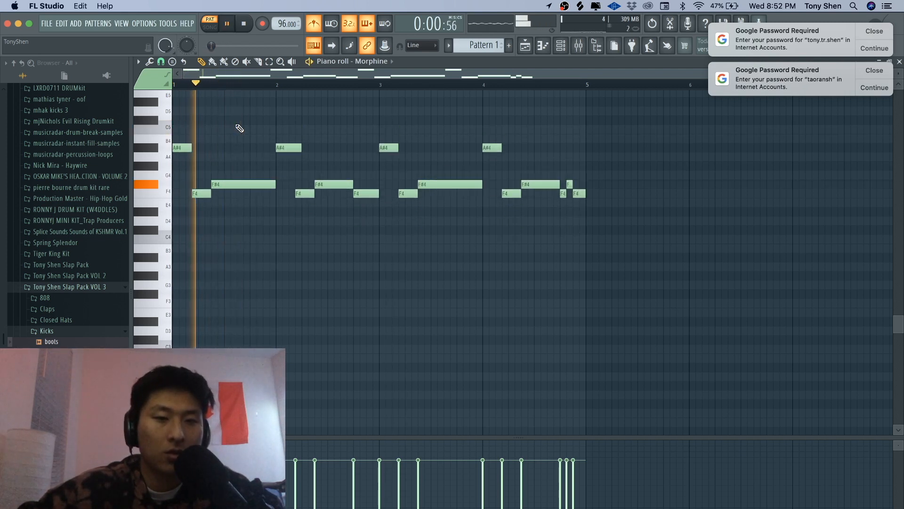
key("Down")
key("Down")
key("space")
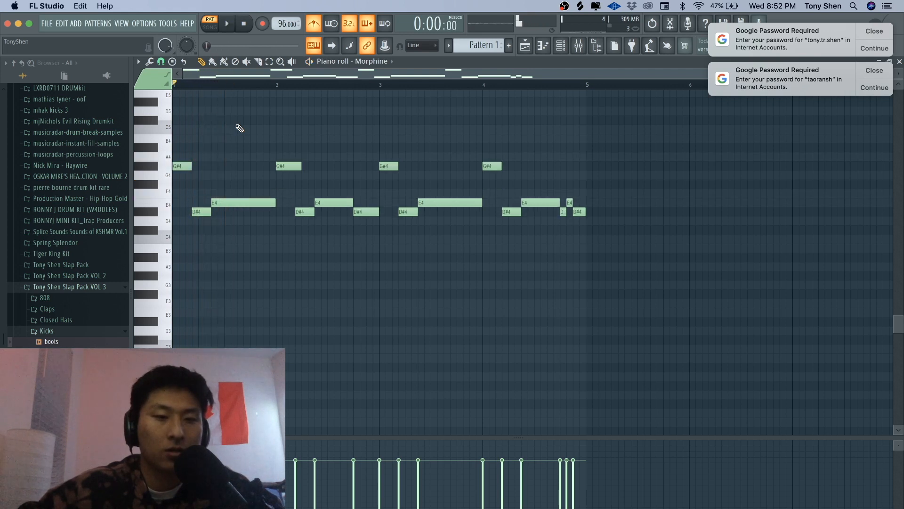
- Lower all notes by another semitone and shorten bar 2's first G4 note to match the others, checking by playback
key("space")
key("Down")
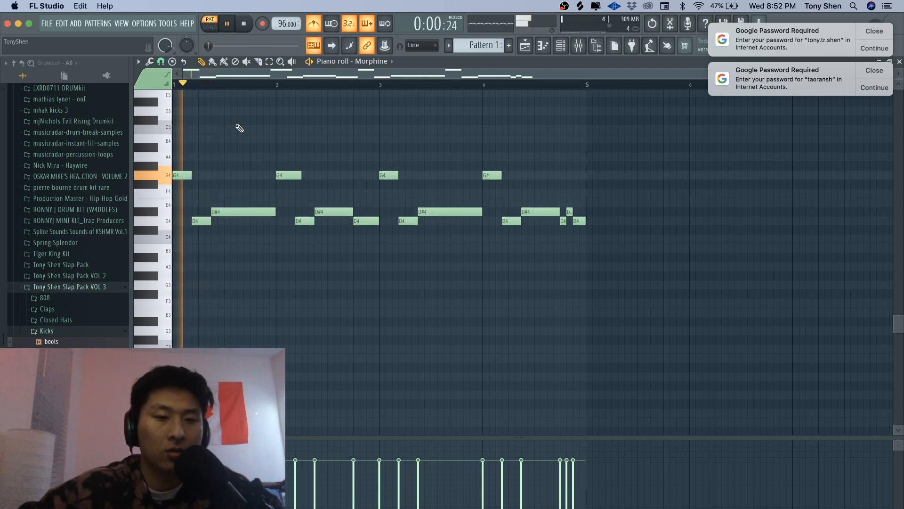
key("space")
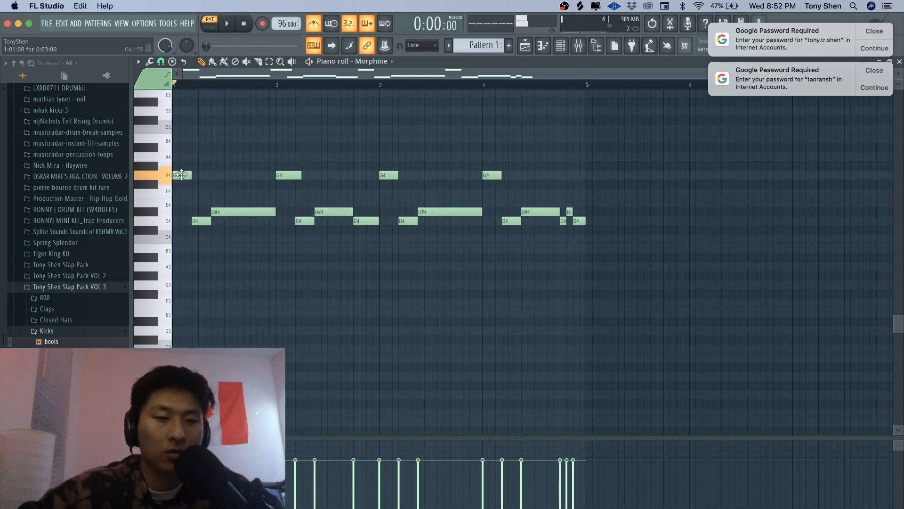
key("space")
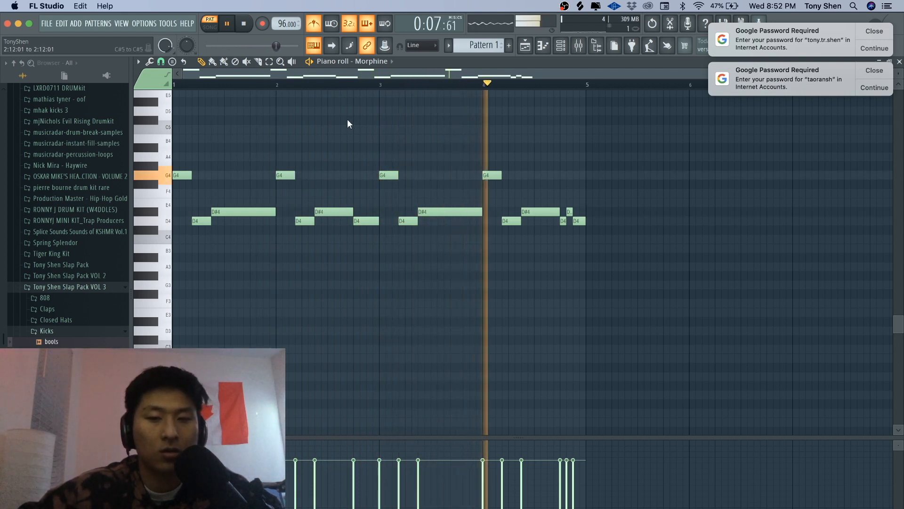
key("space")
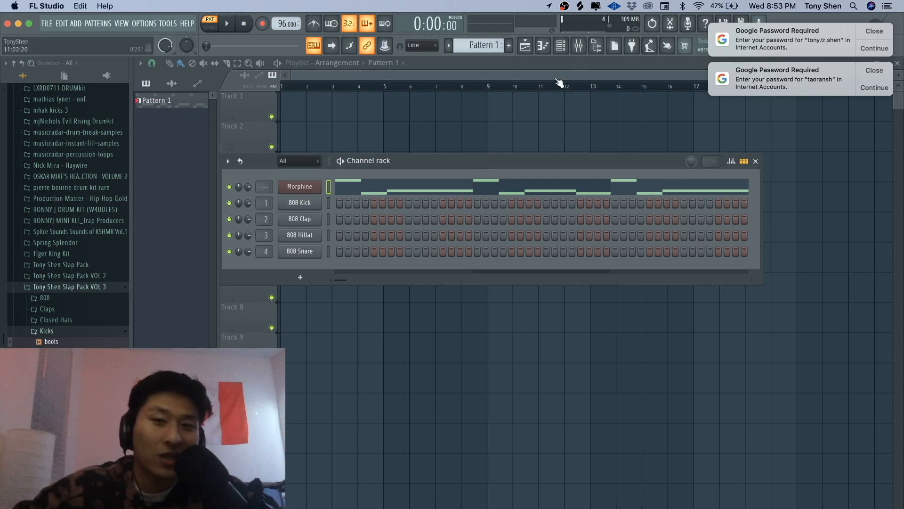
- Route the Morphine channel to Insert 1 in the mixer
left_click(579, 45)
left_click(295, 172)
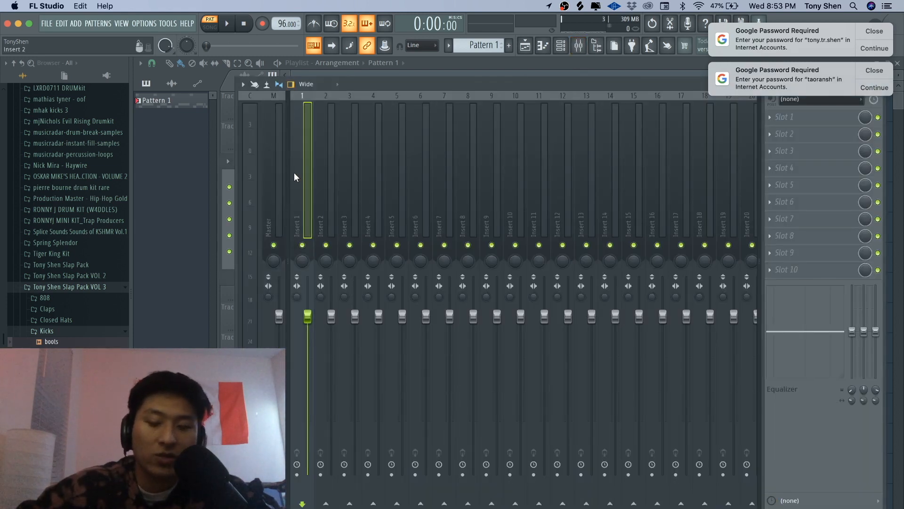
key("ctrl+l")
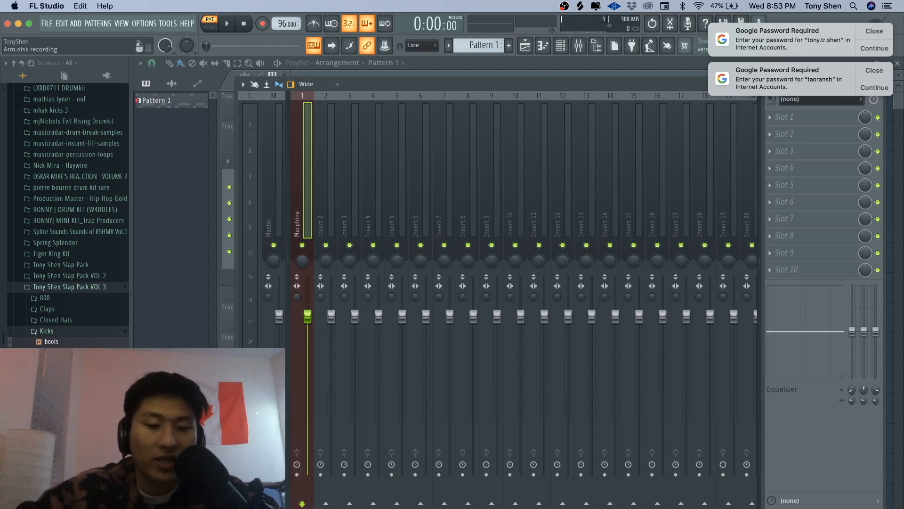
- Arm the Morphine mixer track for disk recording and render it as a 32Bit float stereo WAV in Pattern mode with Cut remainder
left_click(297, 475)
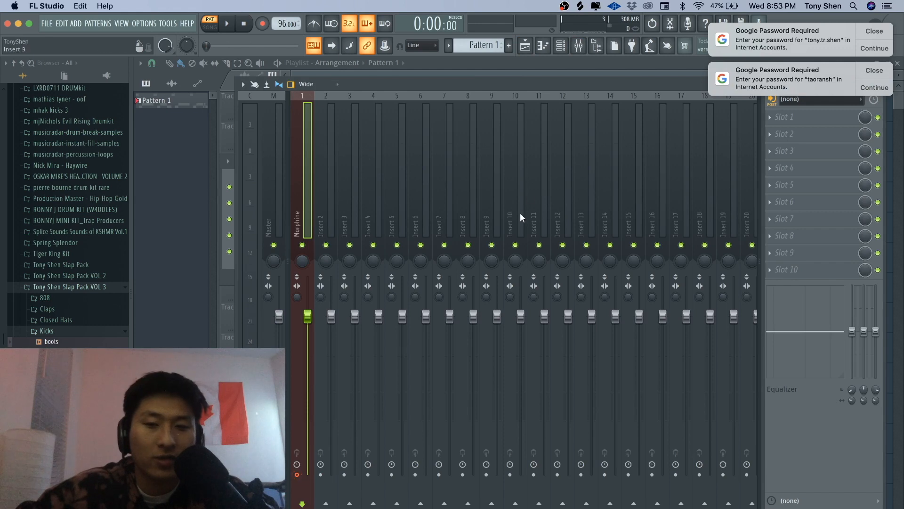
left_click(530, 49)
key("F9")
key("alt+r")
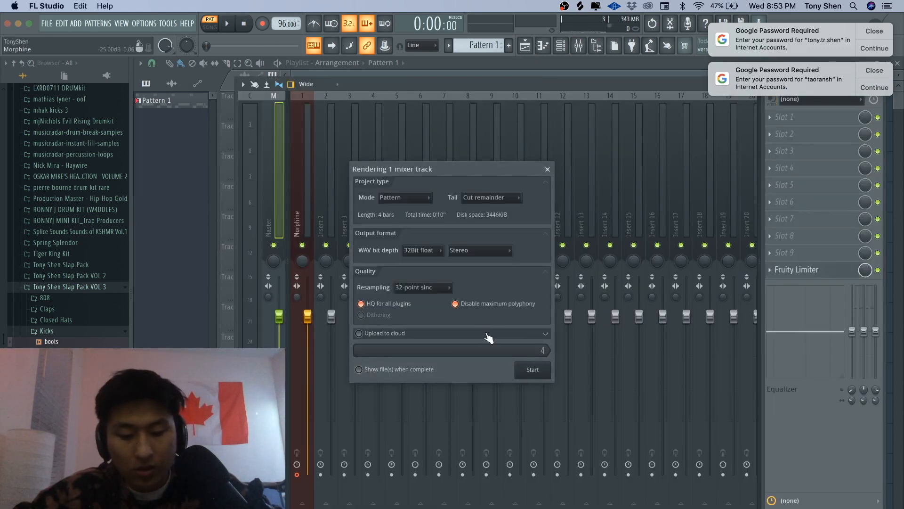
left_click(531, 372)
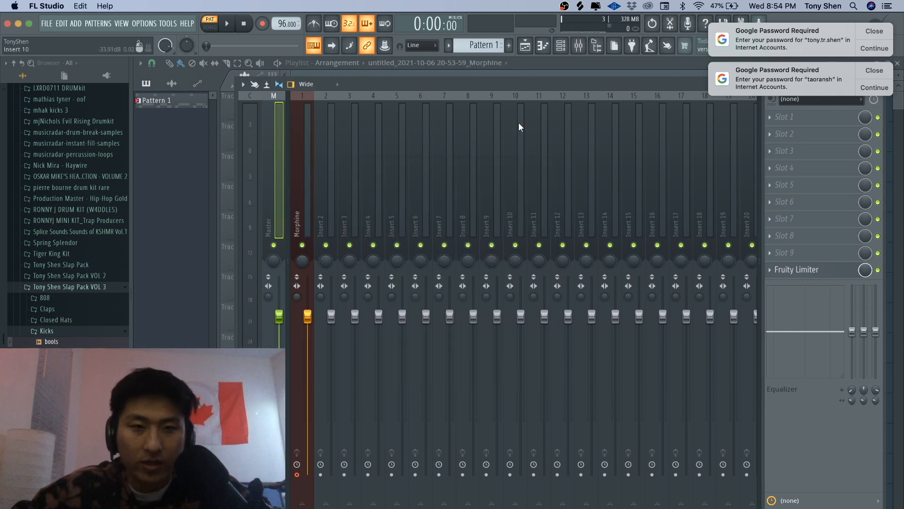
- Switch to song mode and place the rendered Morphine audio clip on Track 1 of the playlist at bar 1
left_click(209, 30)
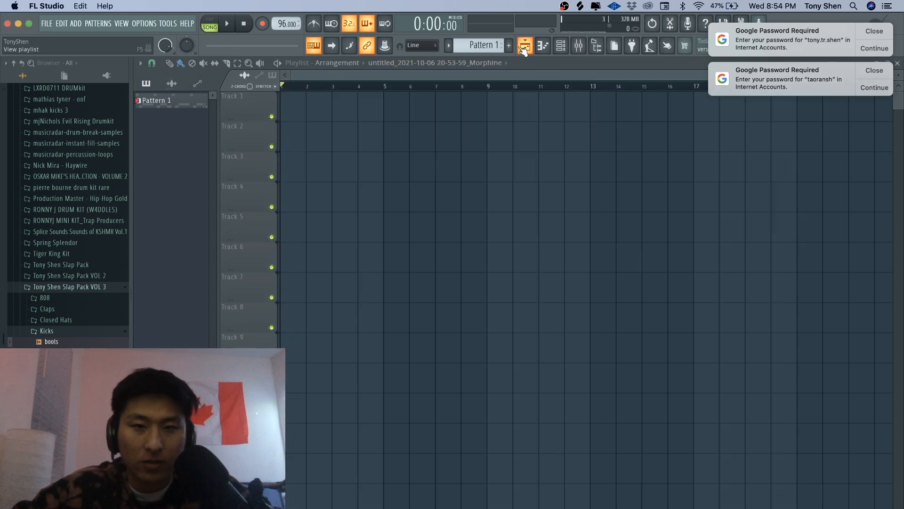
left_click(525, 46)
left_click(172, 85)
left_click_drag(161, 98, 301, 106)
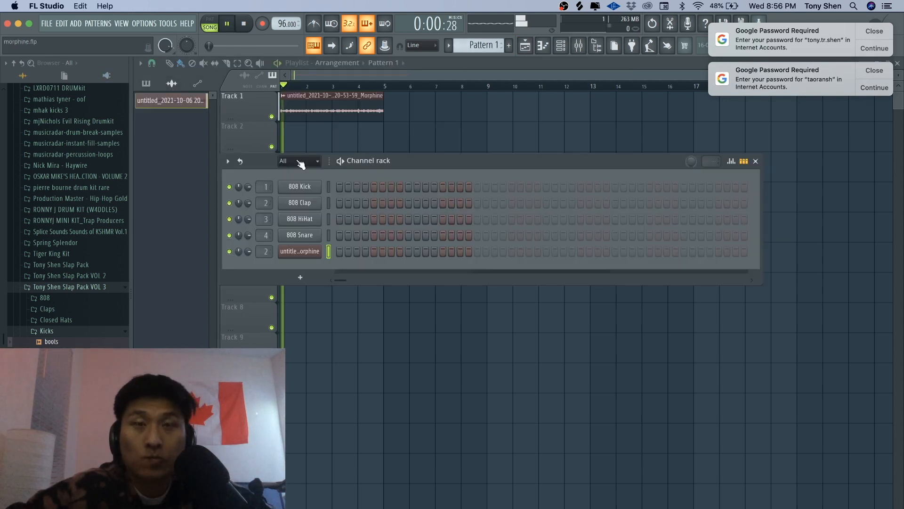
- Play the rendered Morphine clip from bar 1 of the playlist to audition the melody
left_click(284, 86)
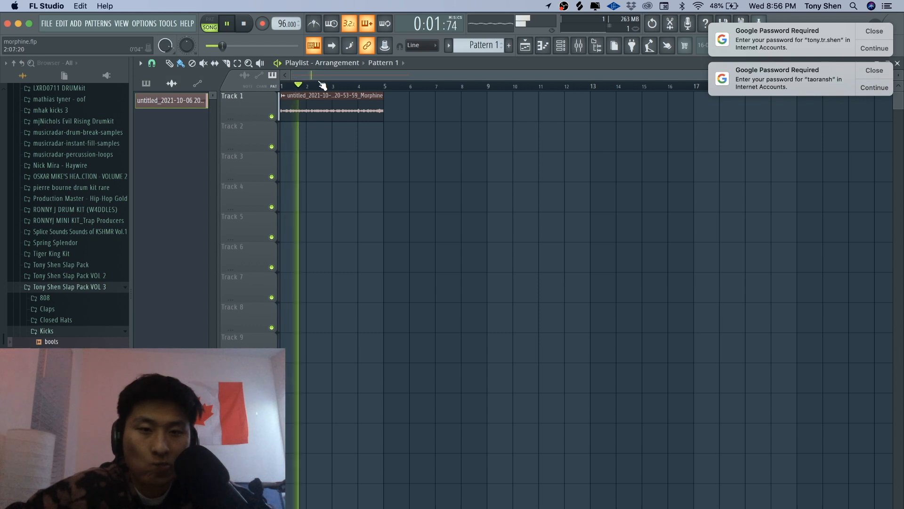
key("space")
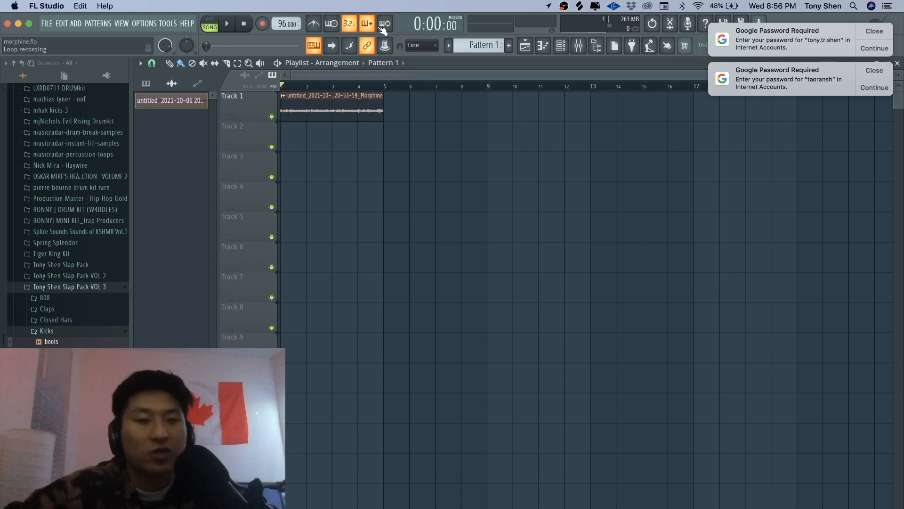
left_click(561, 45)
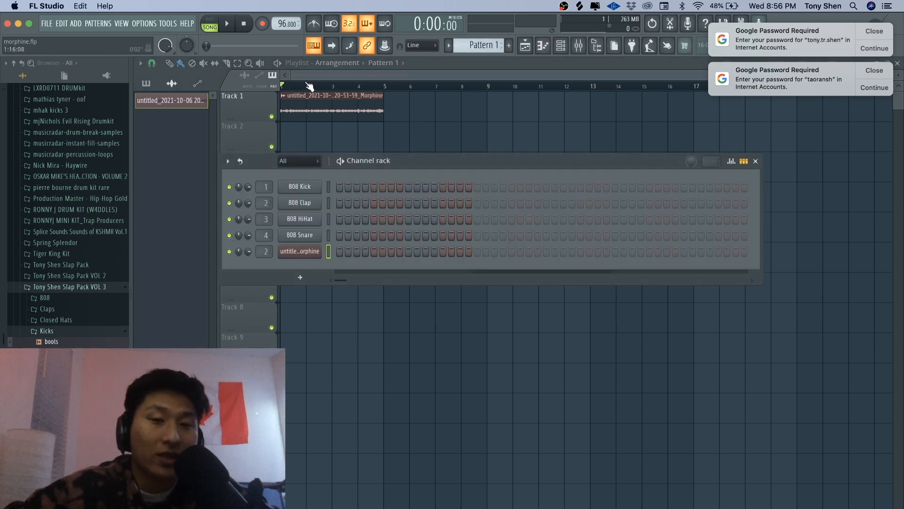
key("F6")
key("space")
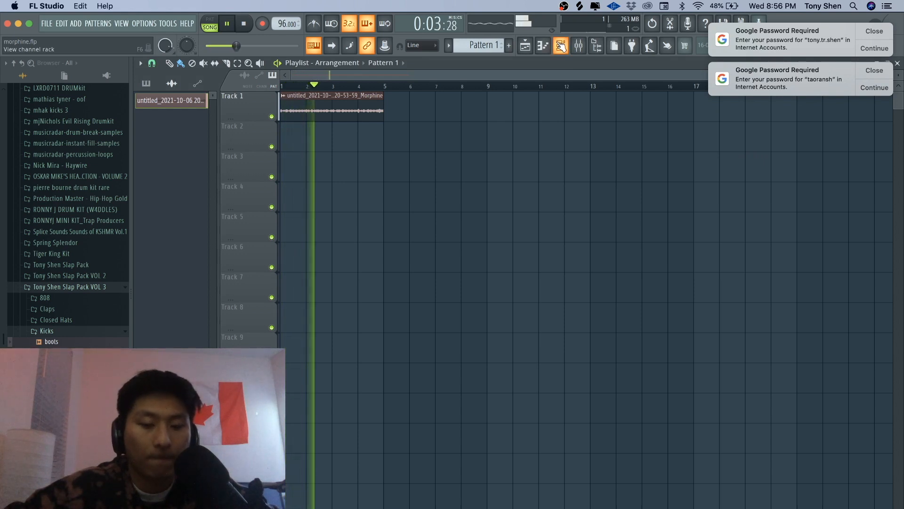
key("space")
- Replace the 808 Snare channel in the channel rack with a new Morphine synth
left_click(561, 45)
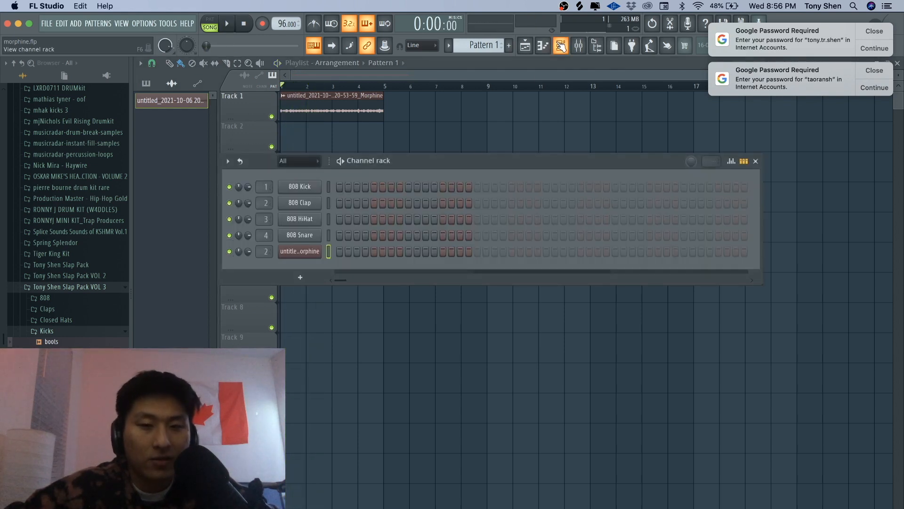
right_click(297, 236)
mouse_move(344, 330)
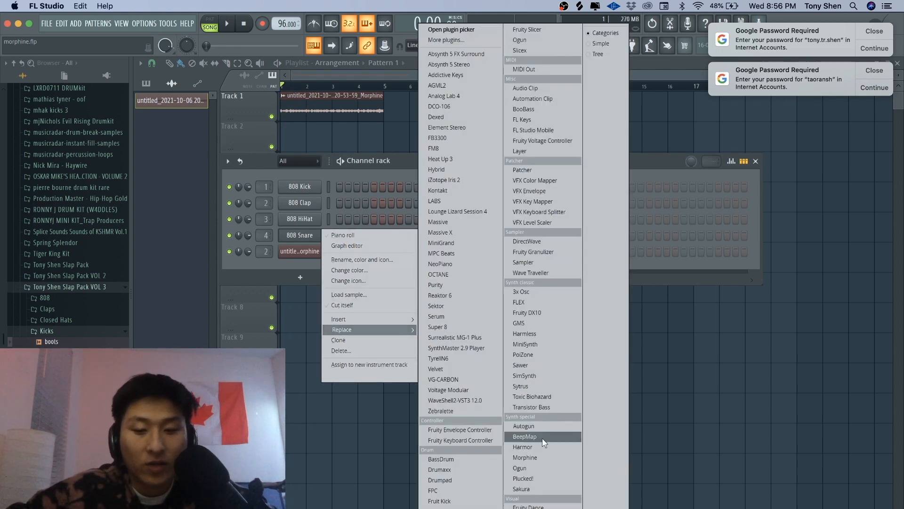
left_click(535, 455)
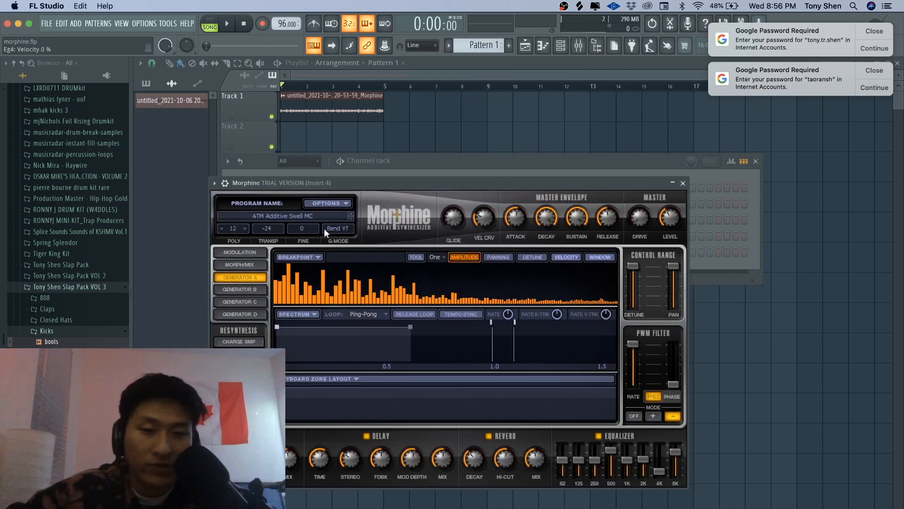
- Open Morphine's presets library and audition Keyboards bank sounds, including KBD TX Epiano FG and KBD Excited FG
left_click(318, 216)
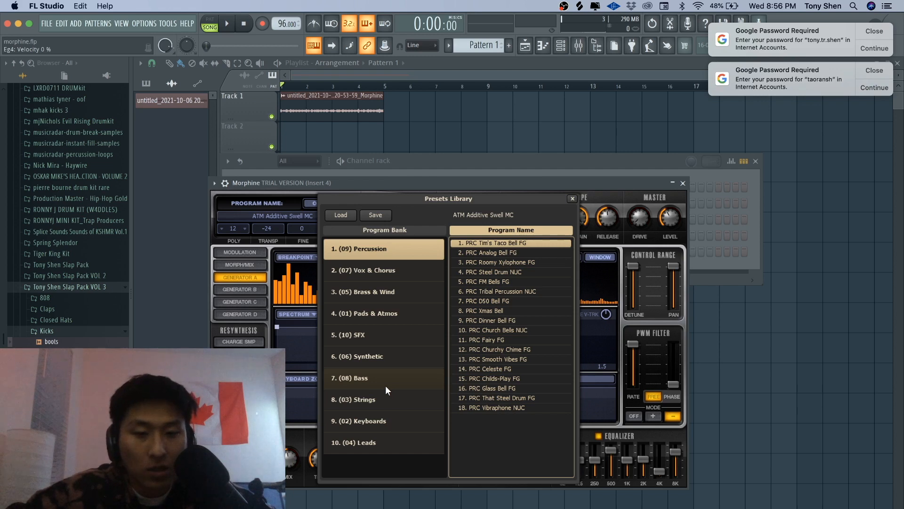
left_click(378, 419)
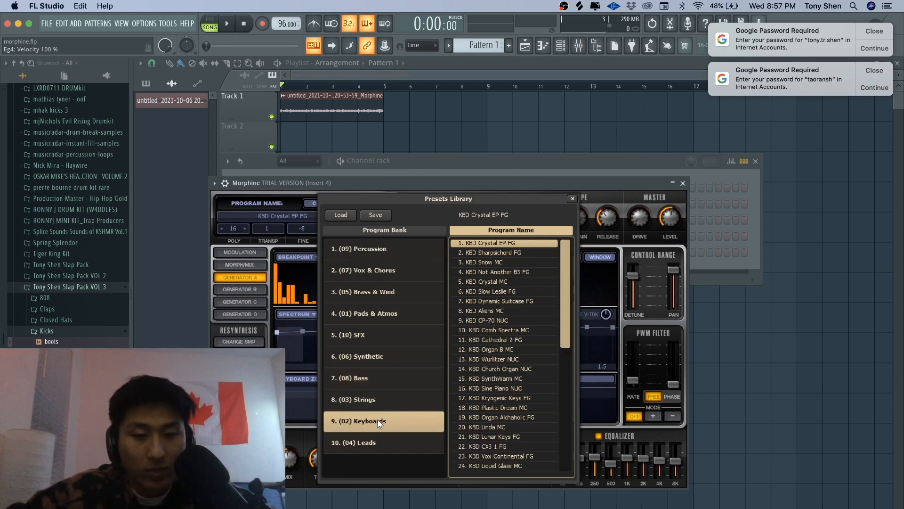
scroll(493, 338, "down", 9)
left_click(493, 339)
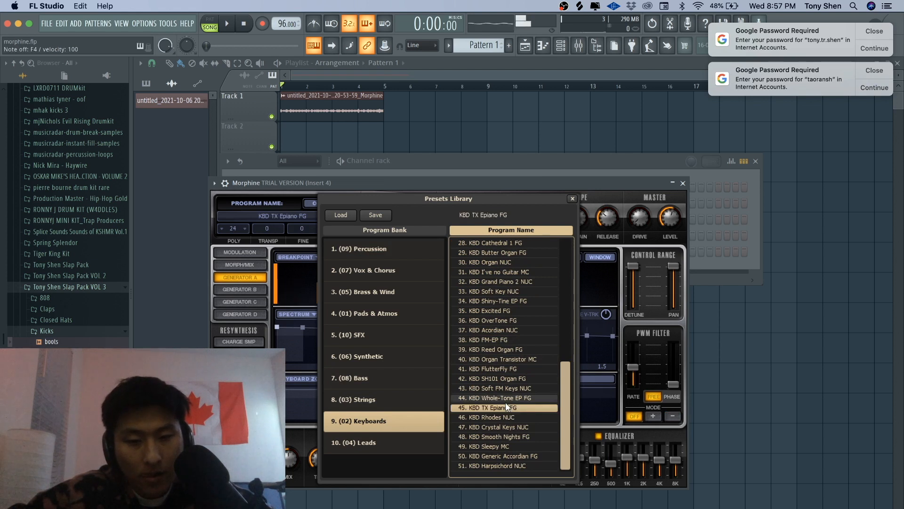
left_click(516, 312)
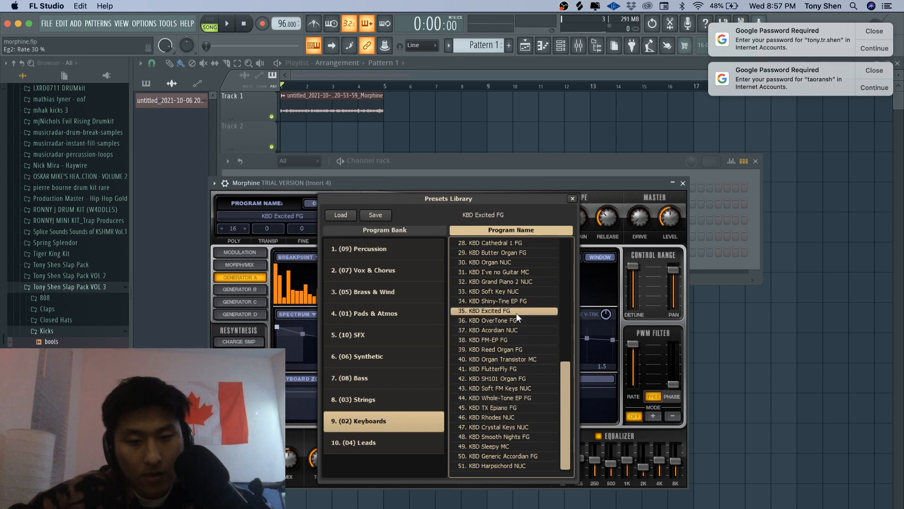
- Audition presets in the (06) Synthetic bank and load SYN Kasio Flute NUC
left_click(412, 351)
left_click(500, 380)
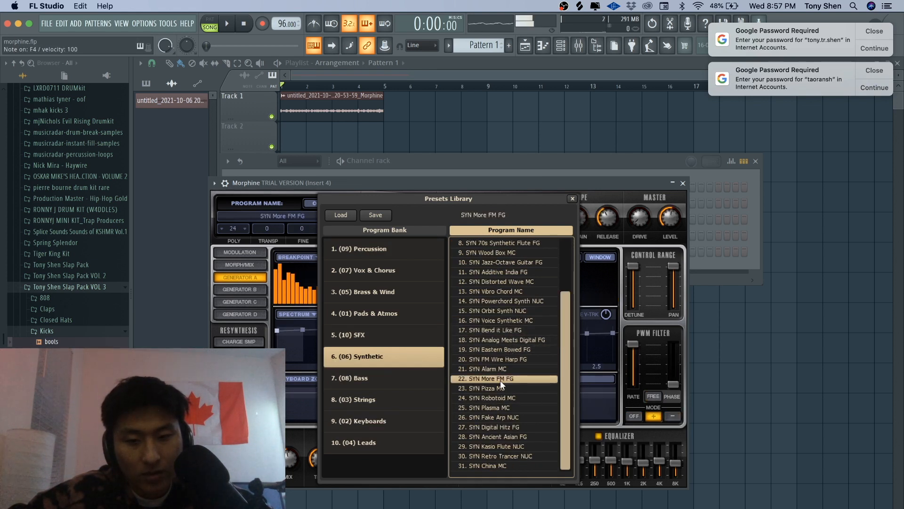
left_click(500, 445)
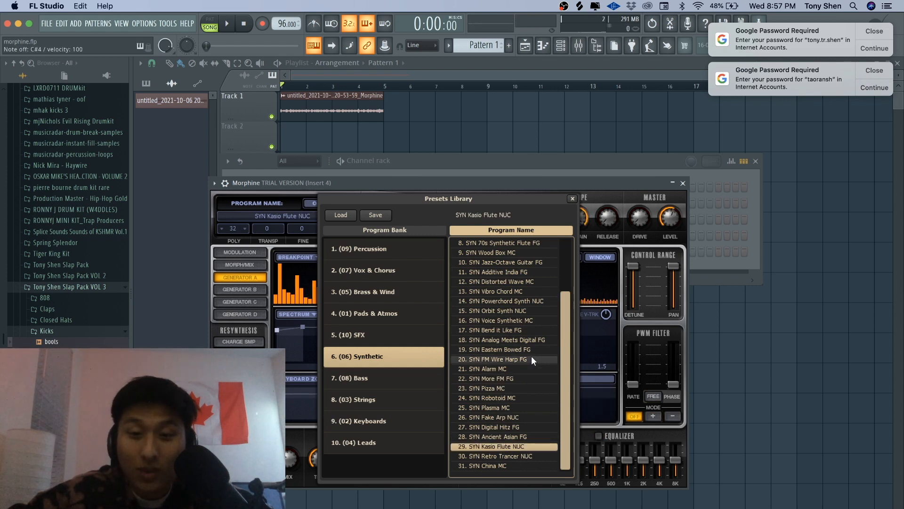
left_click(532, 300)
left_click(518, 253)
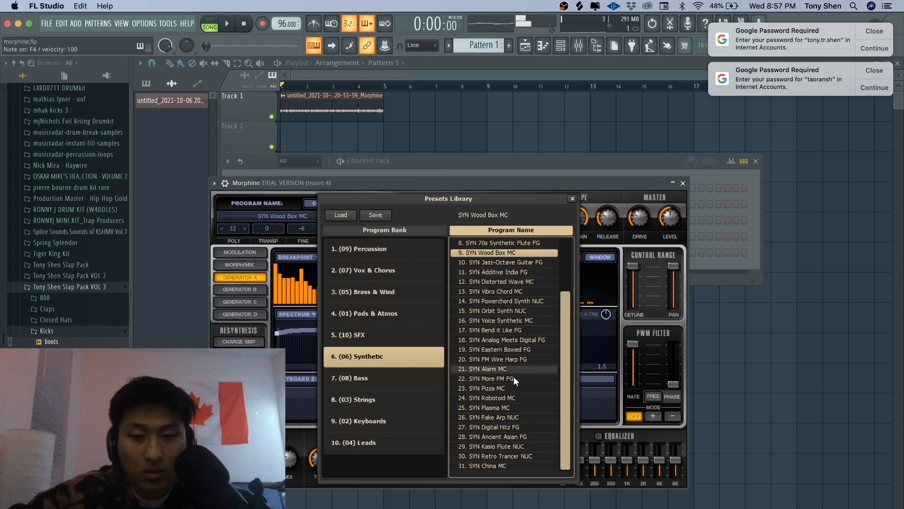
left_click(510, 388)
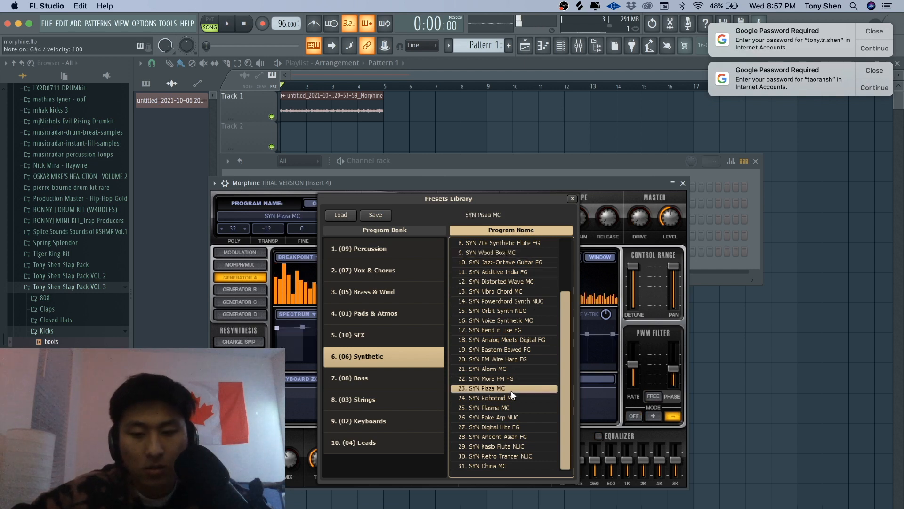
left_click(508, 436)
left_click(505, 446)
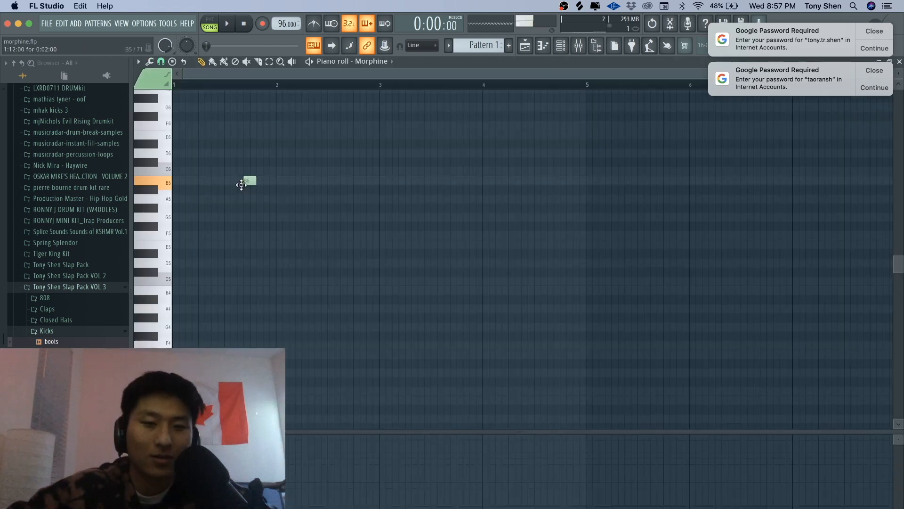
- Place short D5 and D#5 notes at the end of bar 1 in the new Morphine piano roll, listening to the clip for reference
left_click_drag(239, 182, 257, 262)
left_click(237, 226)
left_click(257, 226)
key("space")
key("space")
key("space")
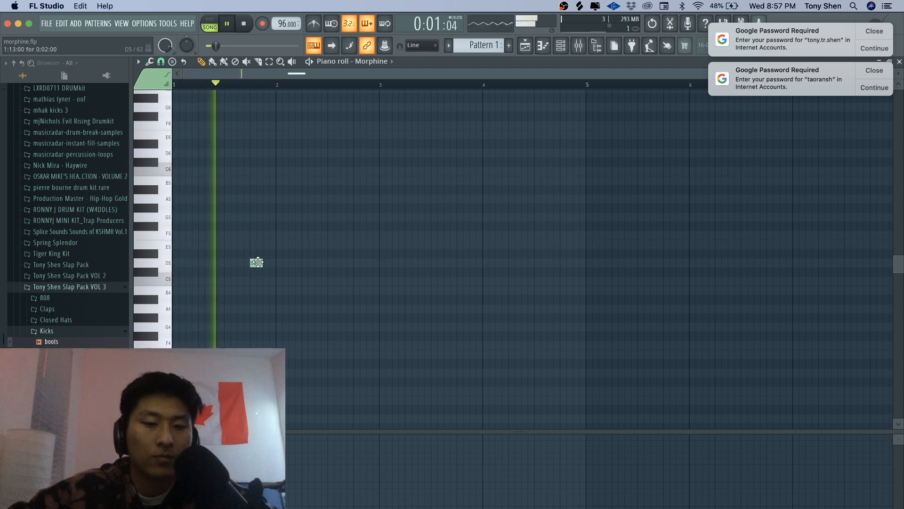
key("space")
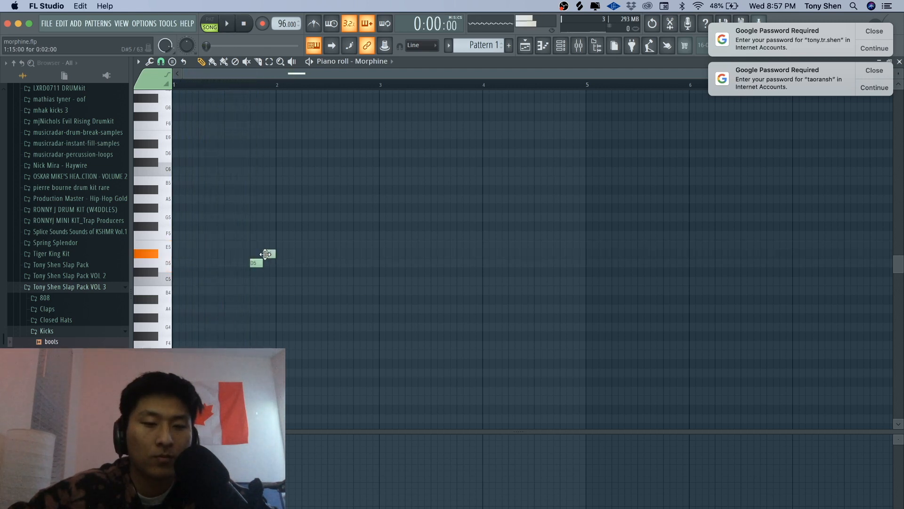
- Add G#5 at the start of bar 2 and G5 at mid-bar, each lasting half a bar, and play them back
left_click_drag(282, 236, 282, 207)
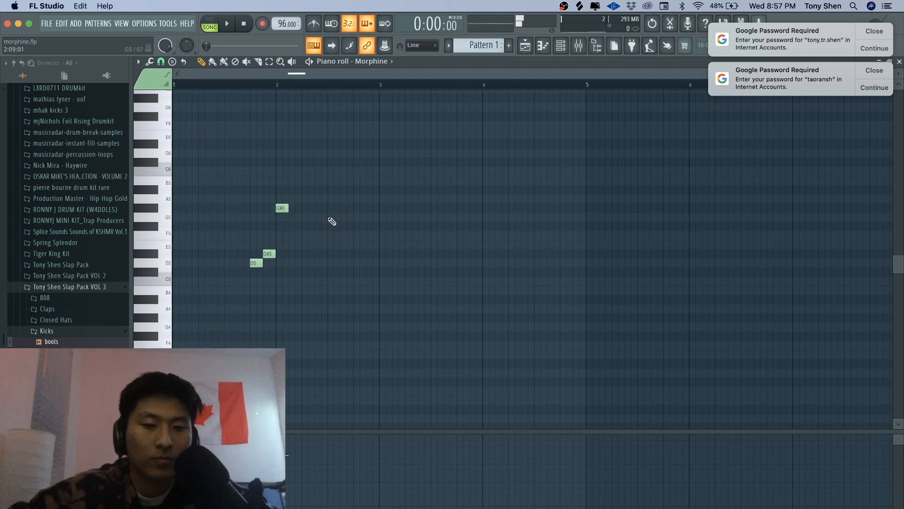
key("space")
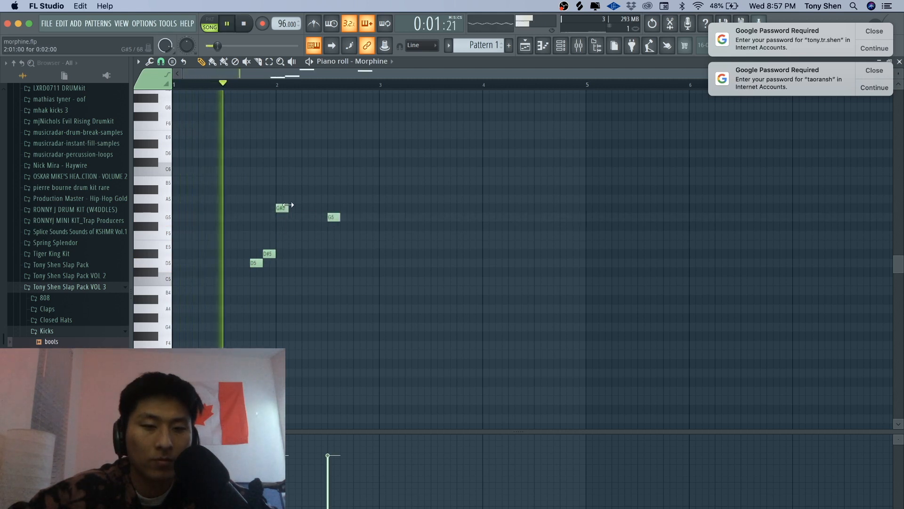
left_click_drag(288, 208, 381, 217)
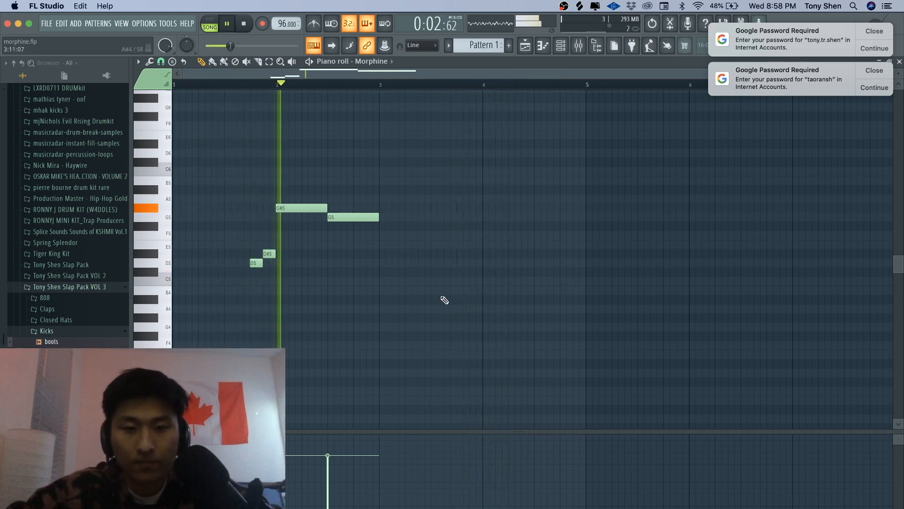
key("space")
- Raise the two short notes at the end of bar 1 to F5 and G5 and check them by playback
left_click_drag(254, 261, 268, 209)
left_click(254, 85)
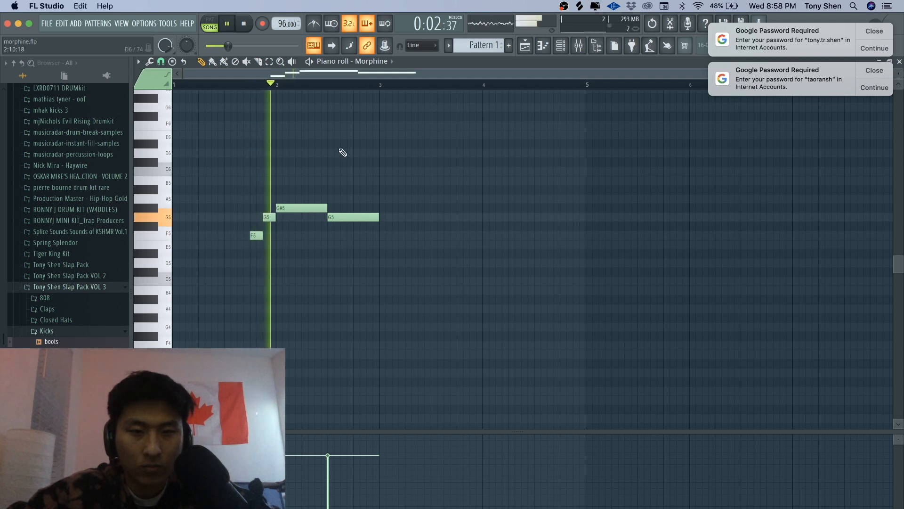
key("space")
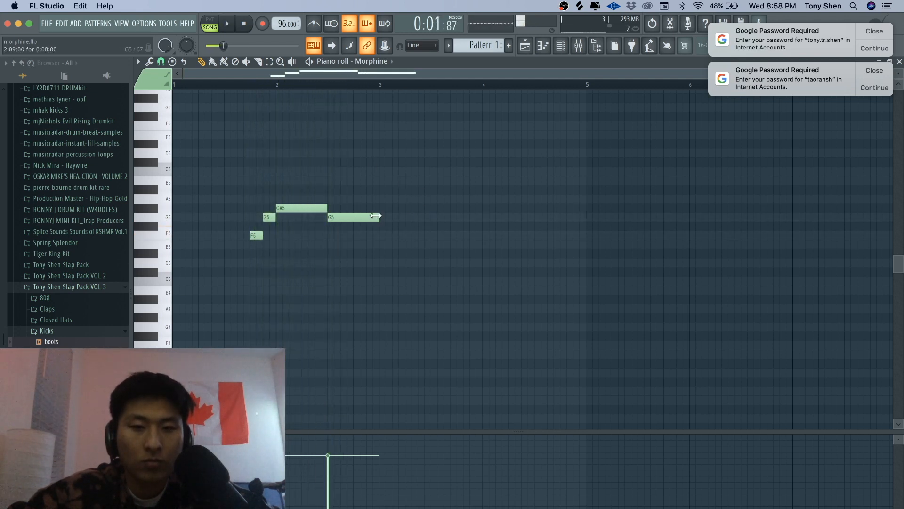
- Add short F5 and G5 notes at the end of bar 3 and half-bar D#5 and D5 notes in bar 4, checking by playback
left_click(475, 235)
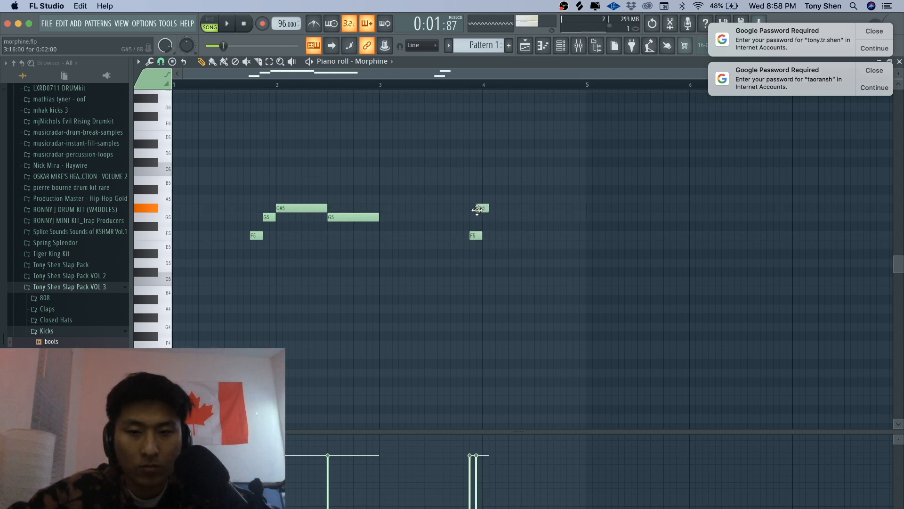
left_click_drag(477, 242, 476, 214)
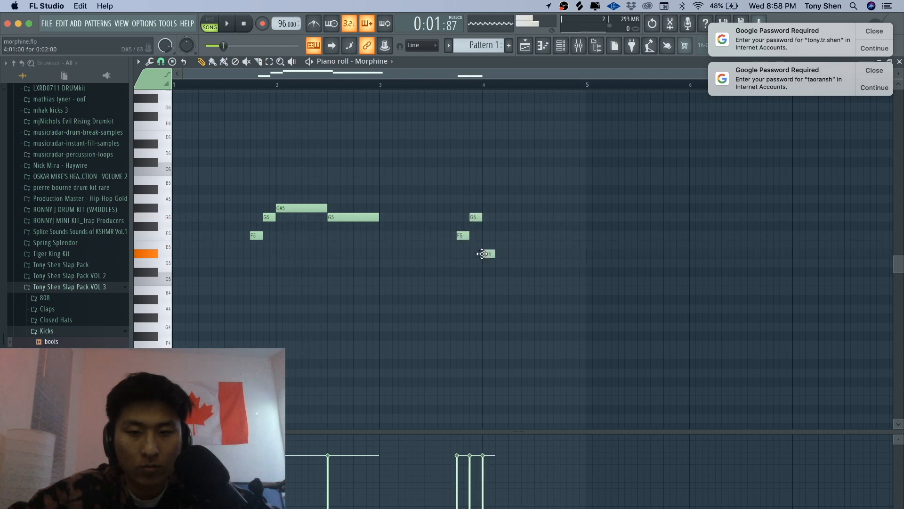
left_click_drag(482, 253, 482, 254)
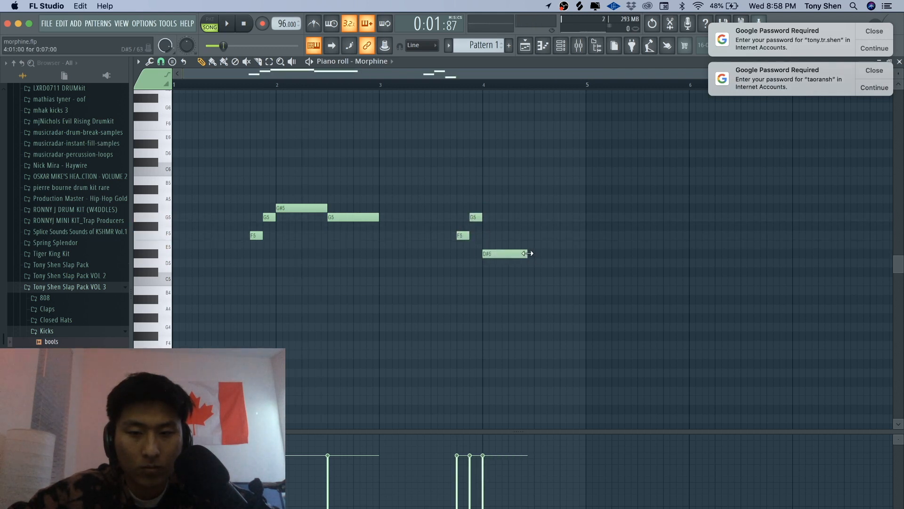
left_click(537, 263)
key("space")
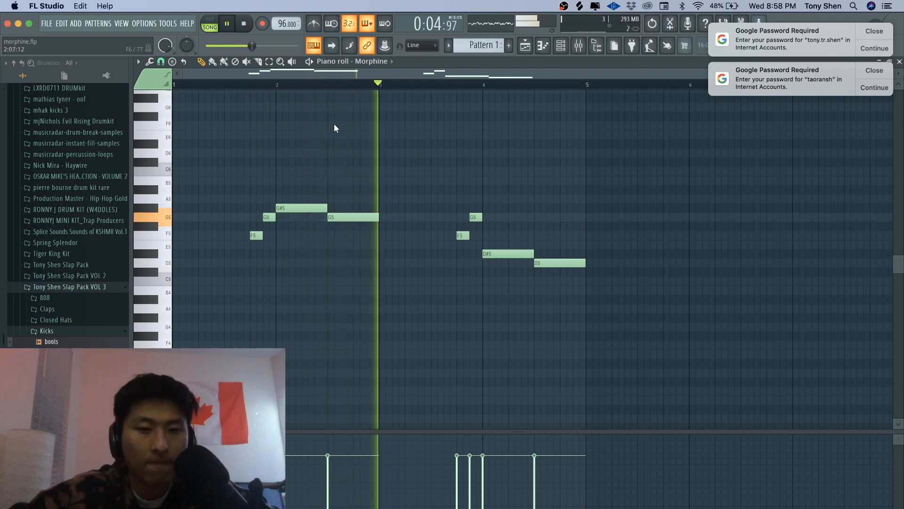
scroll(293, 235, "up", 2)
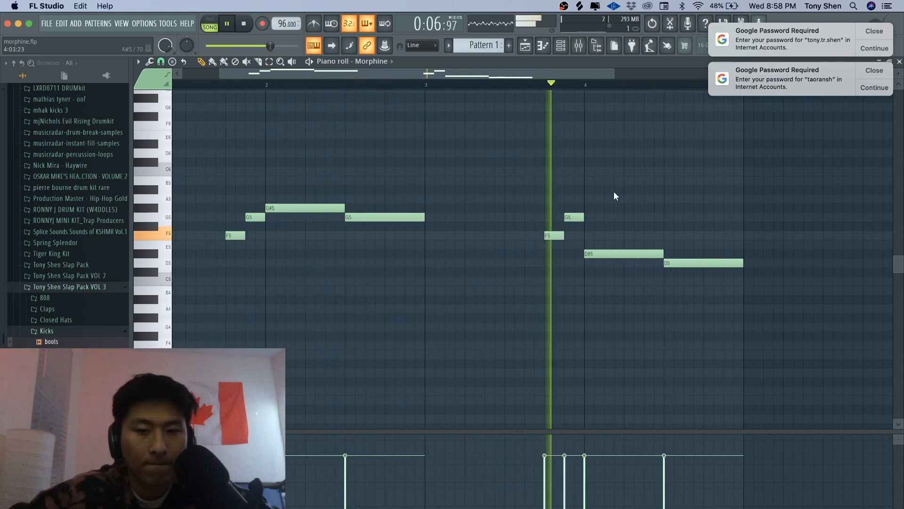
scroll(615, 202, "down", 1)
scroll(614, 202, "up", 2)
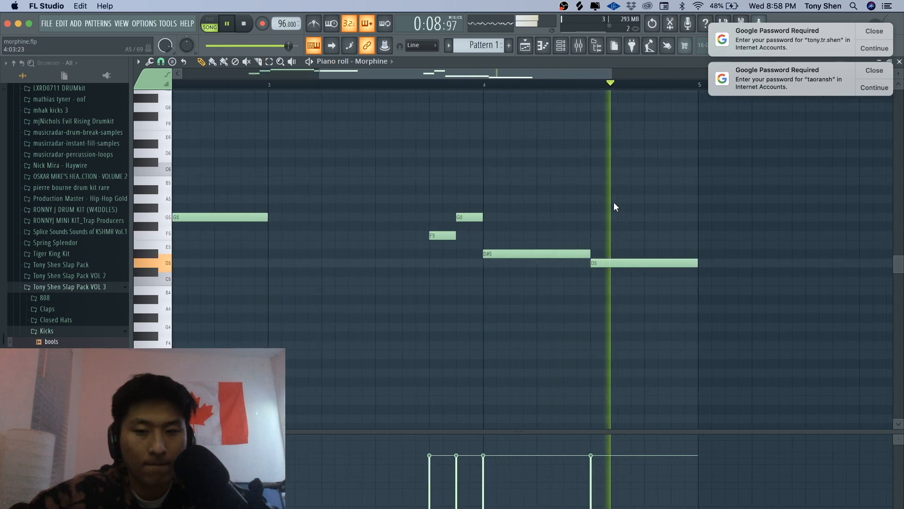
key("space")
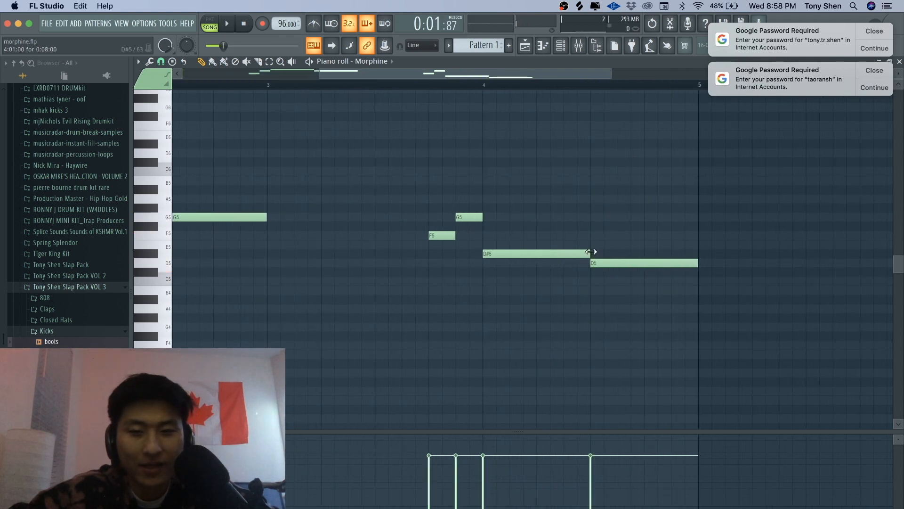
- Shorten bar 4's D#5 note to one step and extend the G5 before it up to the D5 at mid-bar
left_click_drag(591, 252, 510, 255)
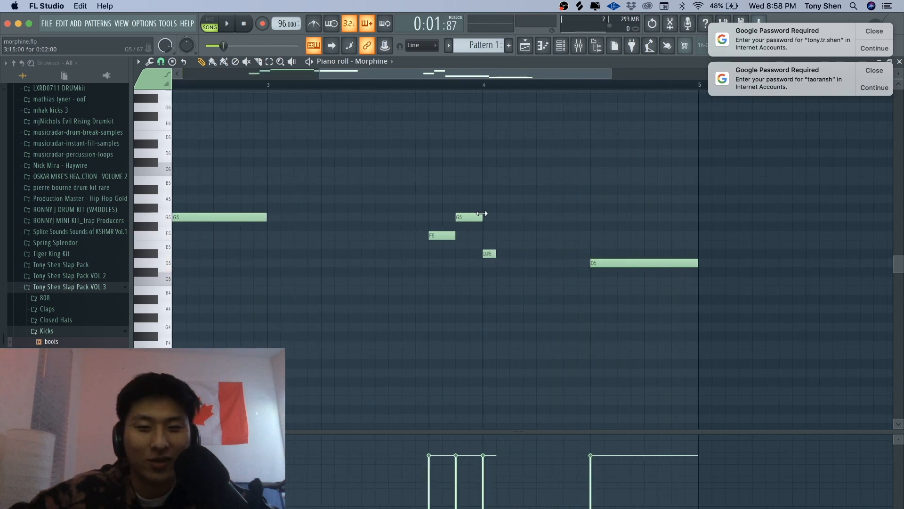
left_click_drag(481, 215, 582, 226)
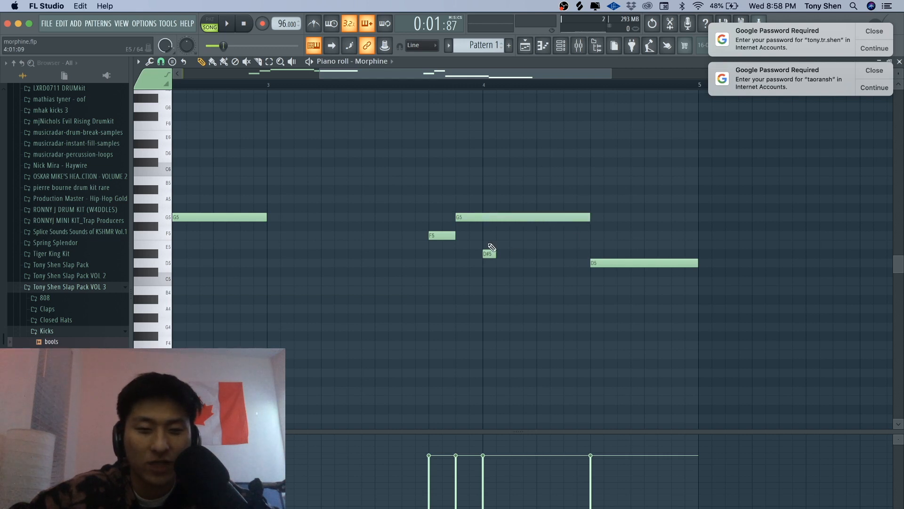
- Turn the one-step D#5 in bar 4 into a slide note and check it by playback from late bar 3
double_click(488, 254)
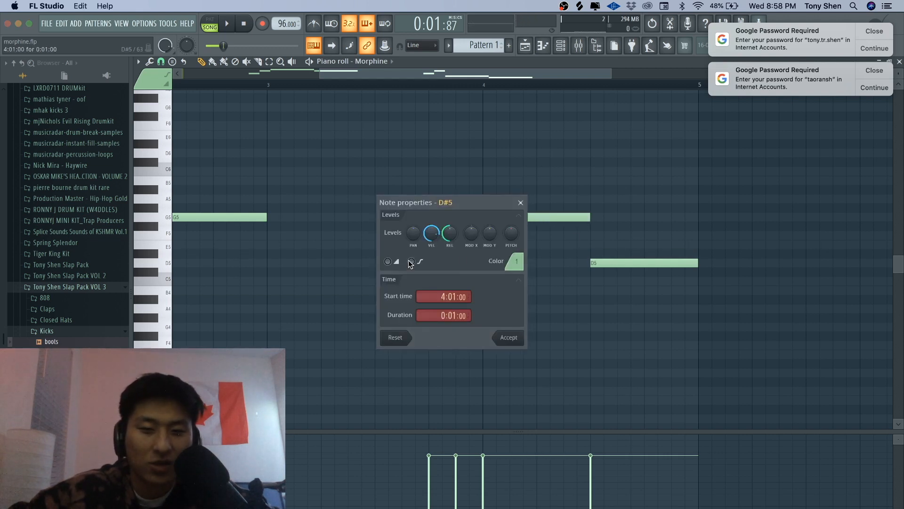
left_click(508, 338)
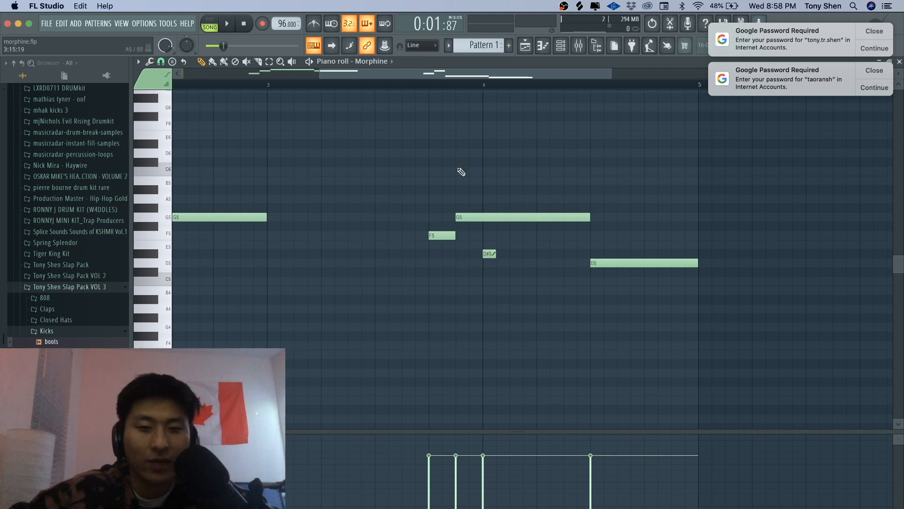
left_click(434, 85)
key("space")
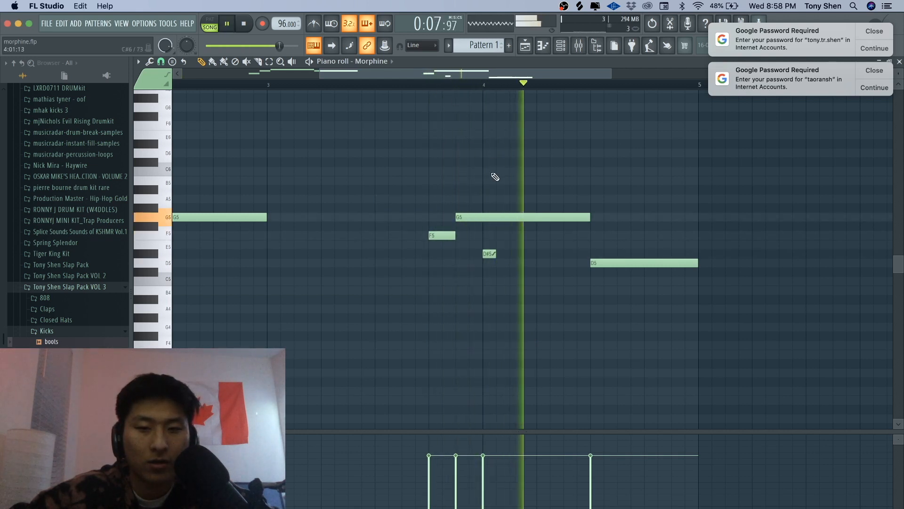
- Turn off portamento on the one-step D#5 note in bar 4, leaving it as a slide only, and check it by playback
key("space")
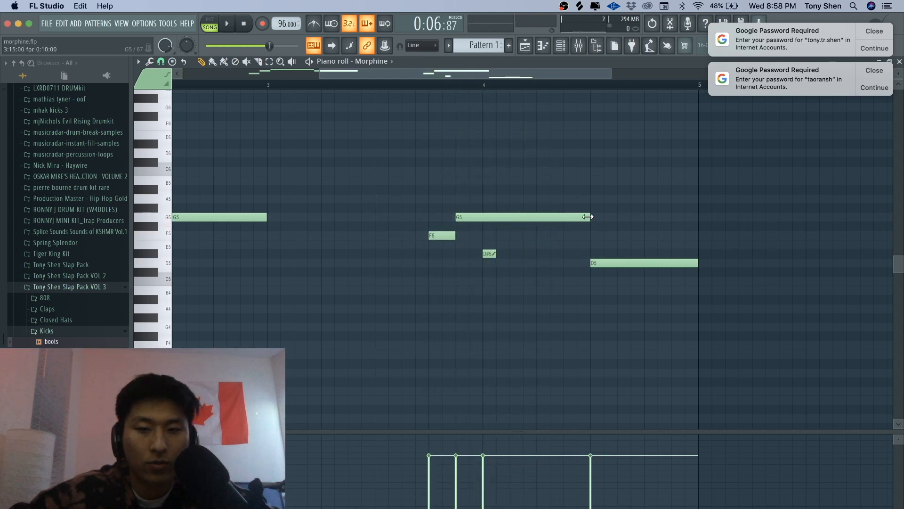
double_click(490, 254)
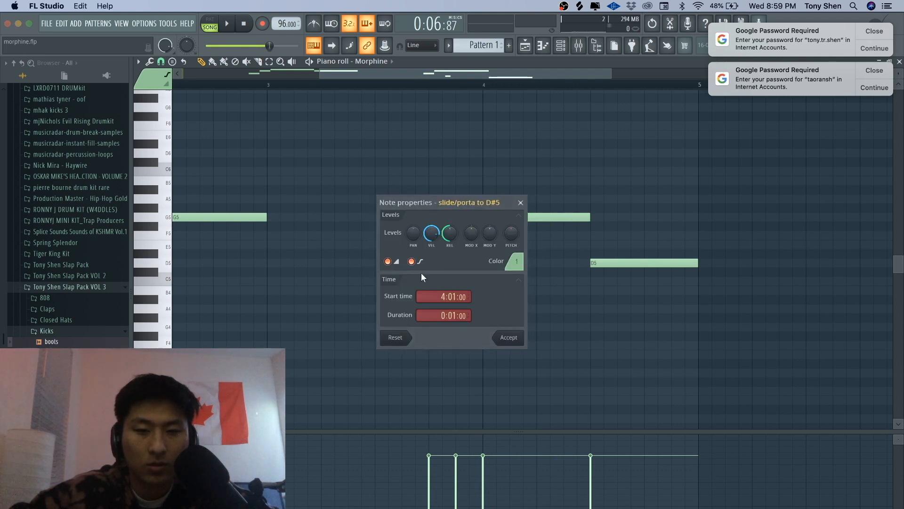
left_click(510, 336)
key("space")
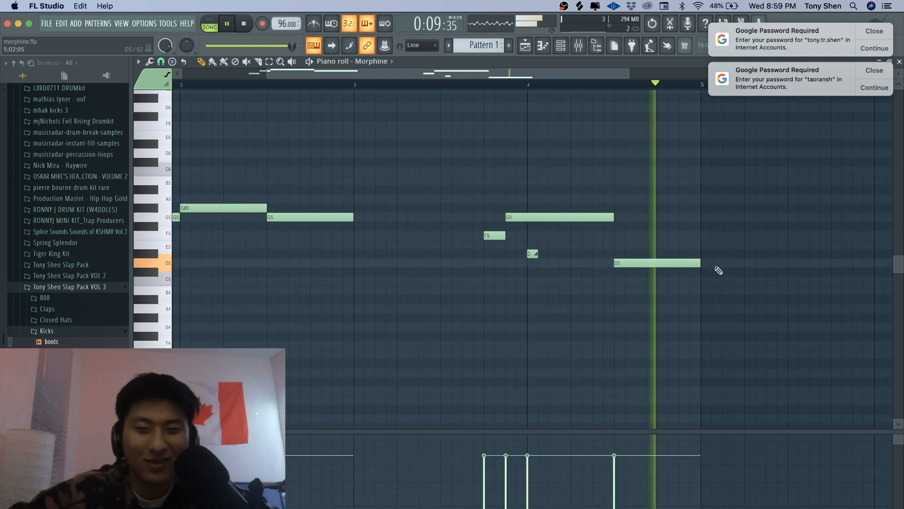
key("space")
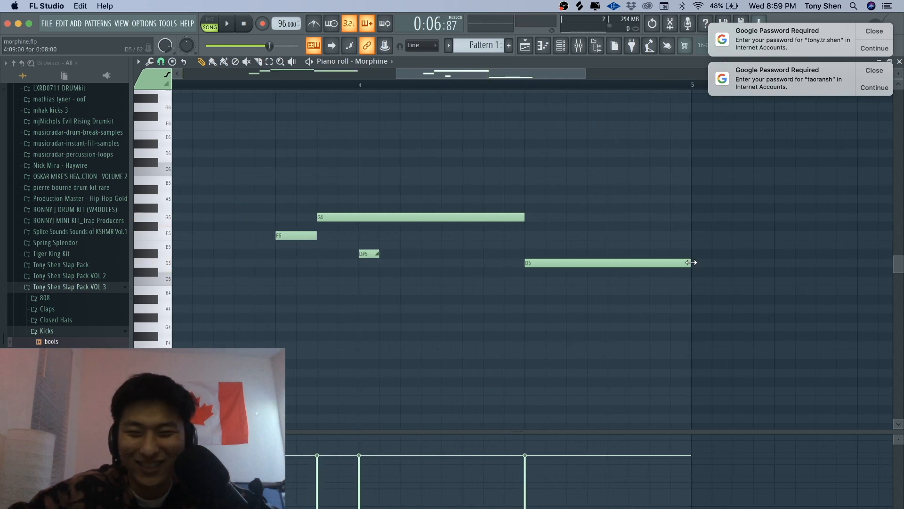
- Shorten the D5 note in the middle of bar 4 to one step and make it a slide note
left_click_drag(691, 262, 580, 280)
double_click(538, 262)
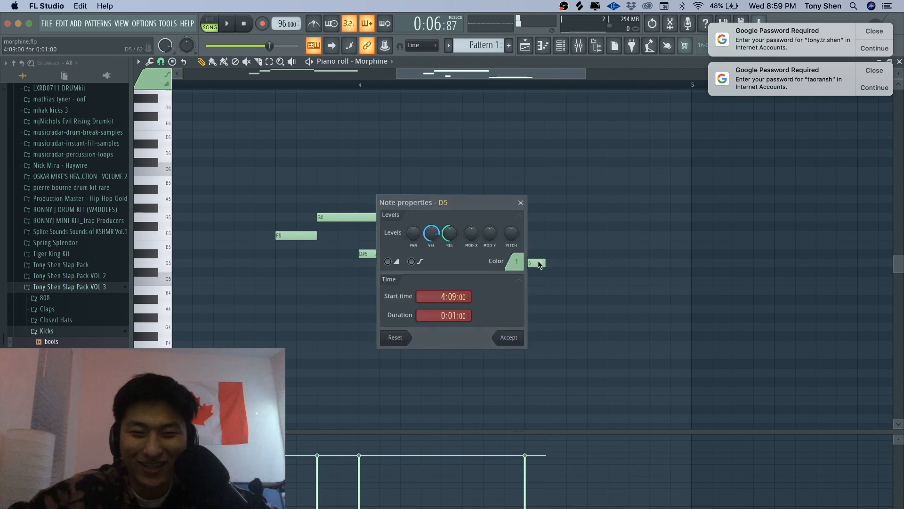
left_click(505, 338)
- Extend the long G5 note to the end of bar 4 and check the melody by playback
key("space")
left_click_drag(522, 213, 686, 227)
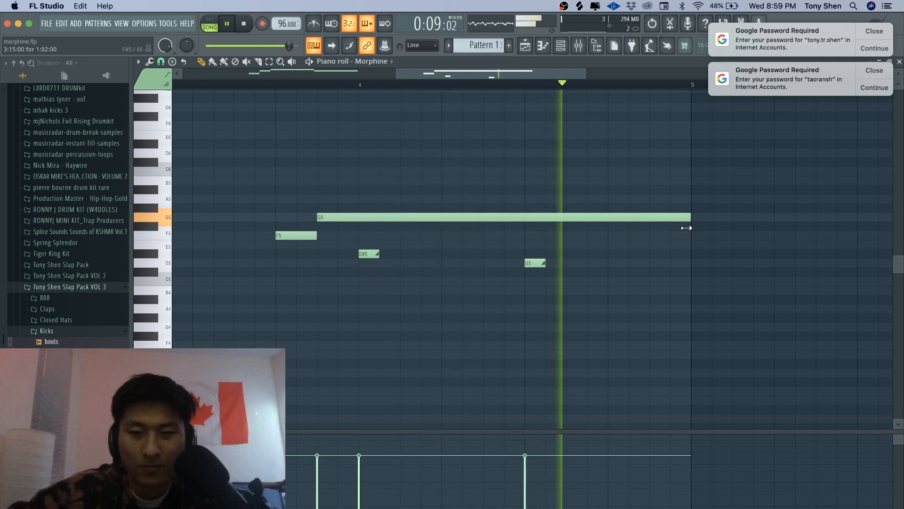
scroll(690, 233, "down", 5)
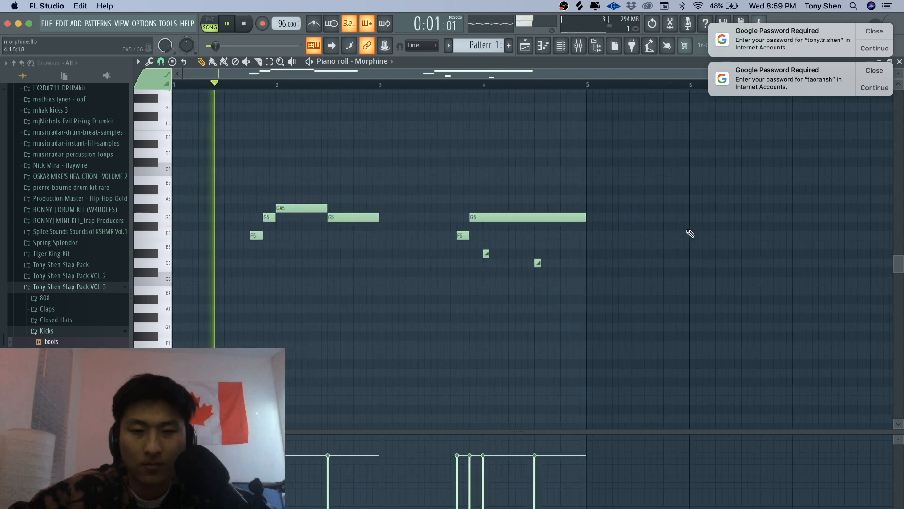
scroll(240, 249, "up", 3)
scroll(240, 249, "up", 2)
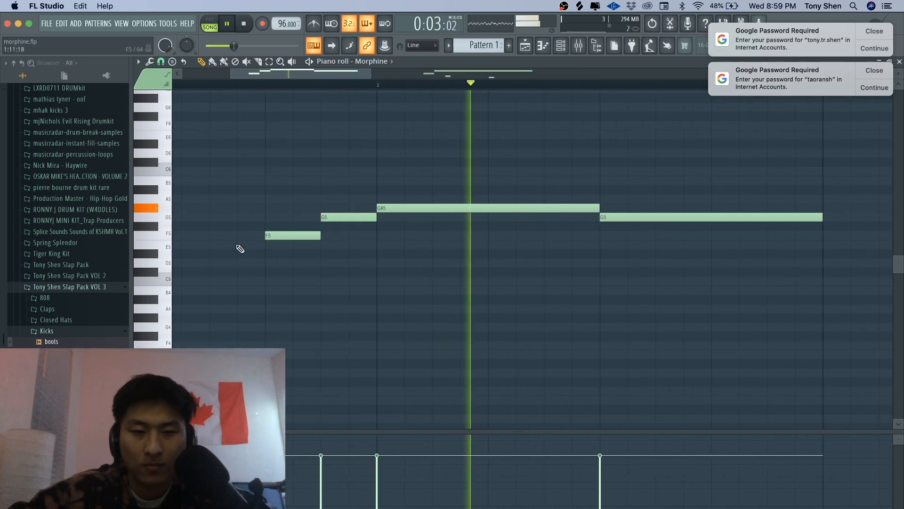
key("space")
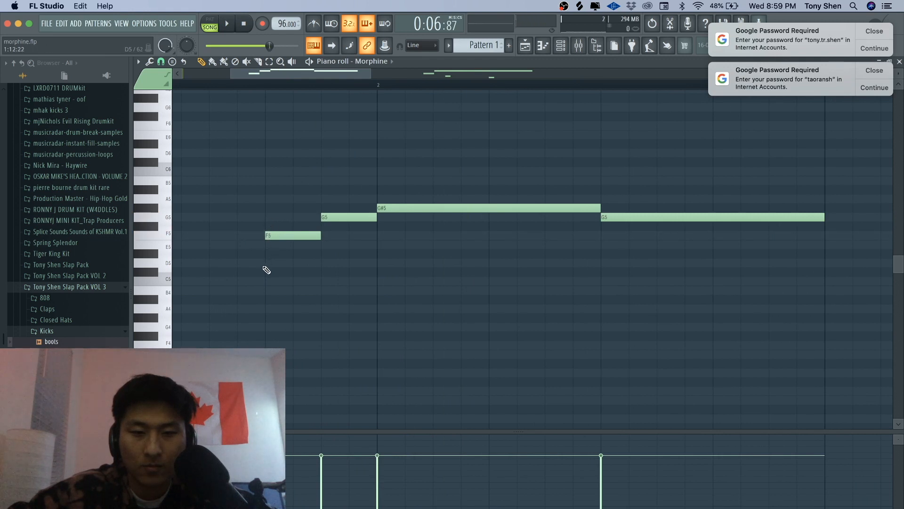
- Add a D5 note under the F5 in late bar 1, turn that F5 into a one-step slide note and check by playback
left_click(263, 252)
left_click_drag(263, 264, 262, 267)
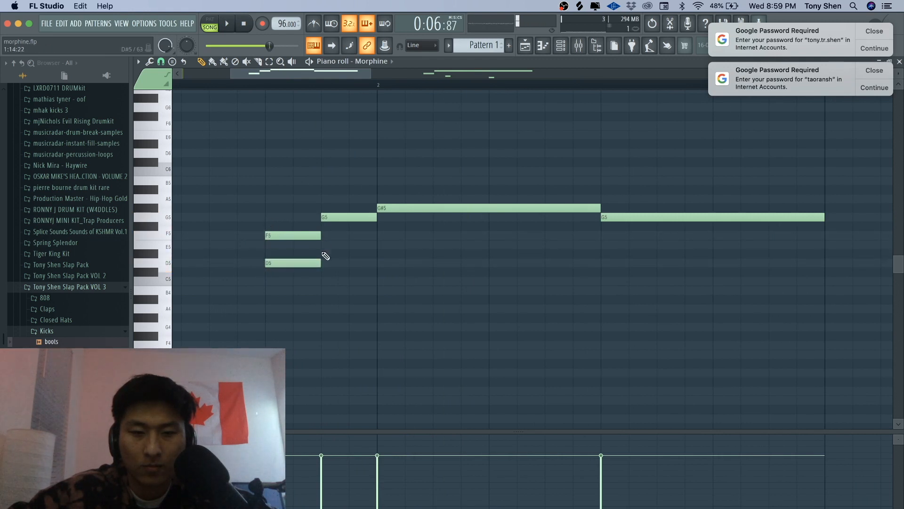
double_click(275, 235)
left_click(389, 262)
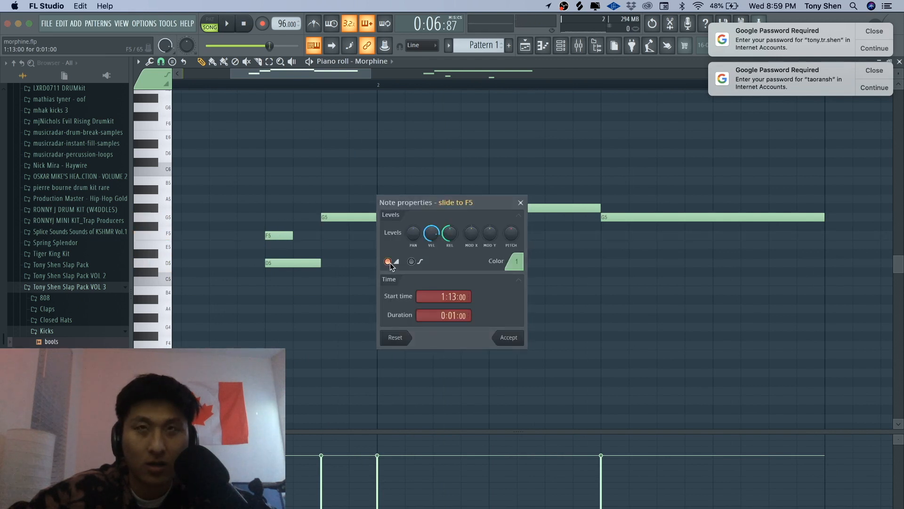
left_click(503, 342)
key("space")
scroll(398, 318, "down", 6)
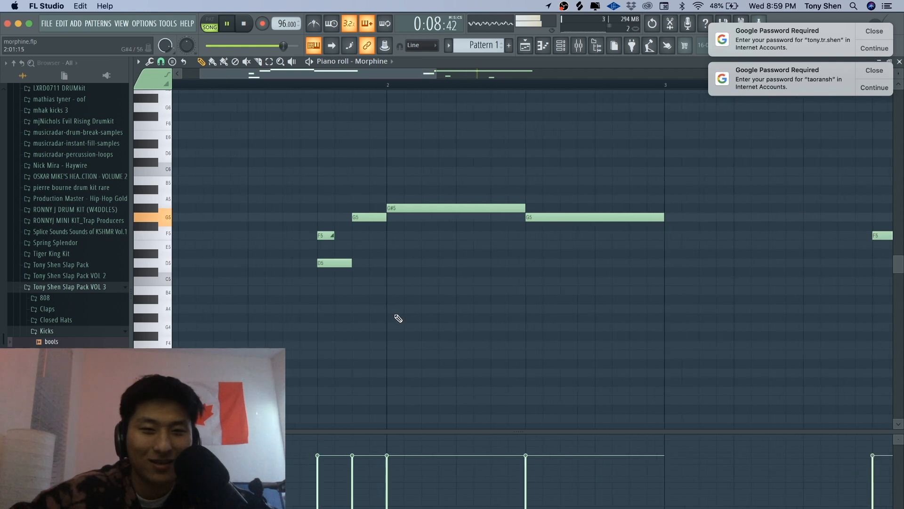
scroll(398, 320, "down", 1)
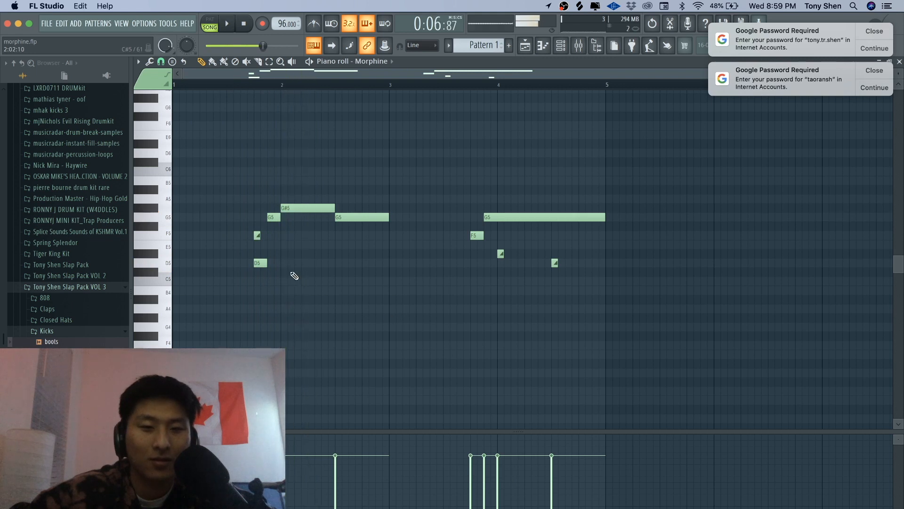
scroll(294, 275, "up", 3)
scroll(294, 275, "up", 1)
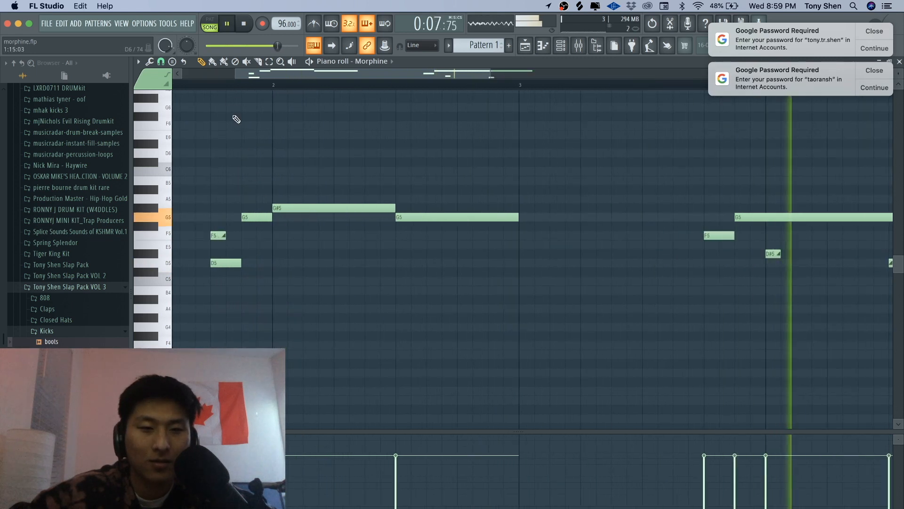
left_click(215, 84)
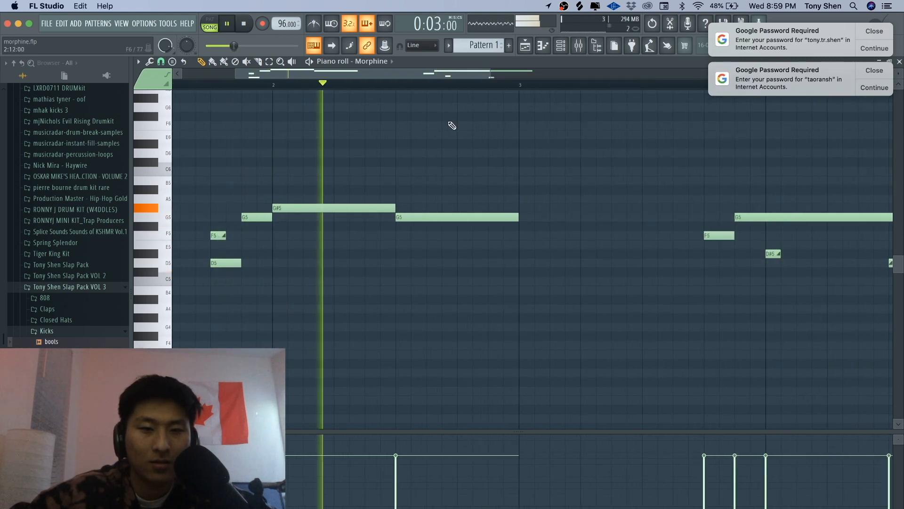
- Set the Morphine channel's portamento slide time to 0:15 and check it by playback
left_click(547, 45)
key("space")
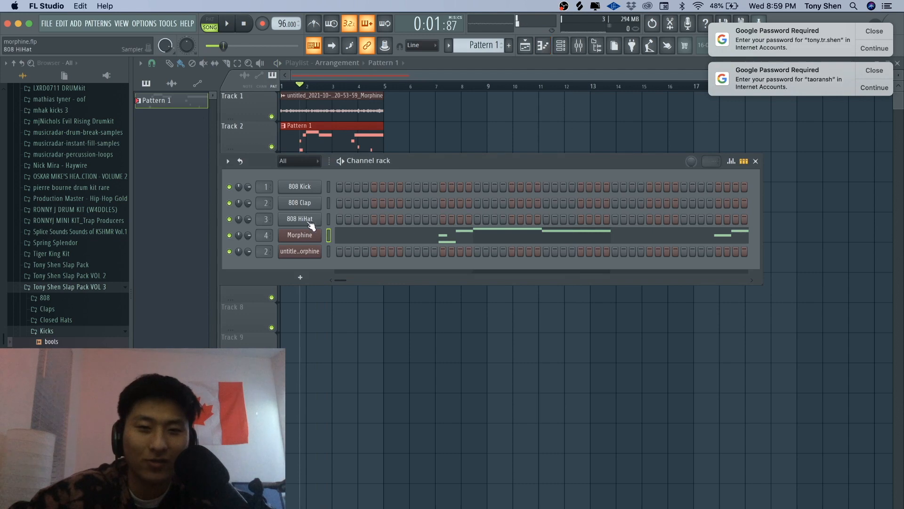
left_click(299, 232)
left_click(223, 184)
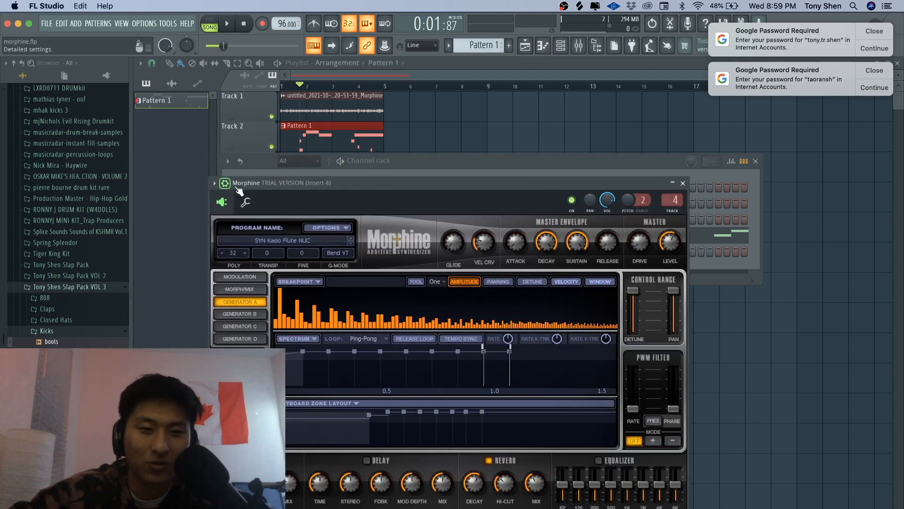
left_click(247, 202)
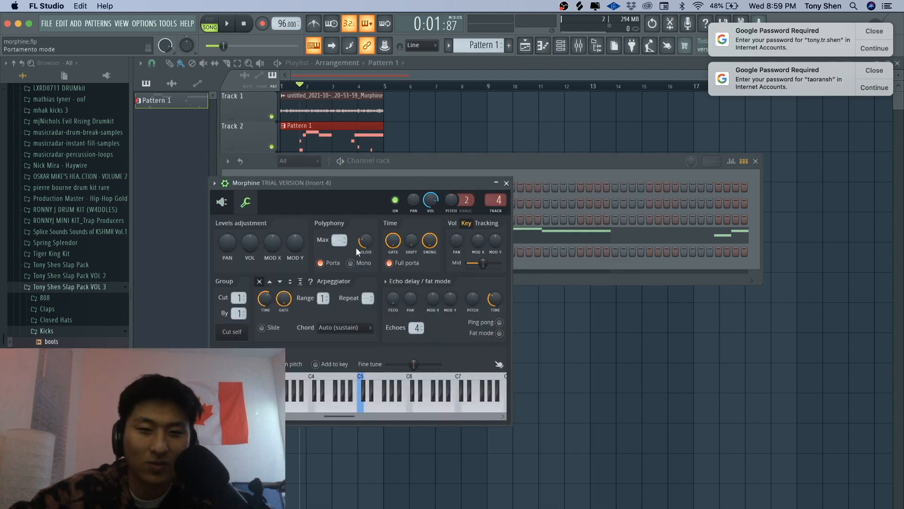
left_click_drag(366, 242, 366, 244)
key("space")
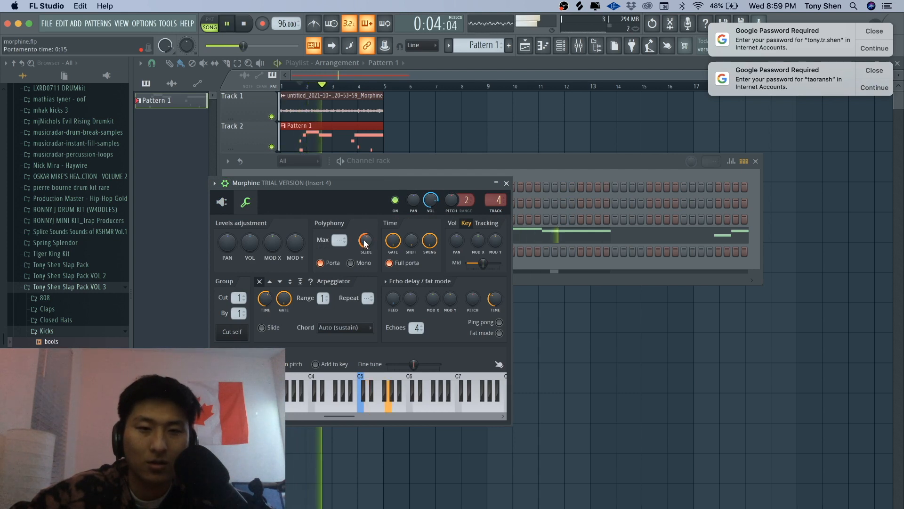
left_click(507, 183)
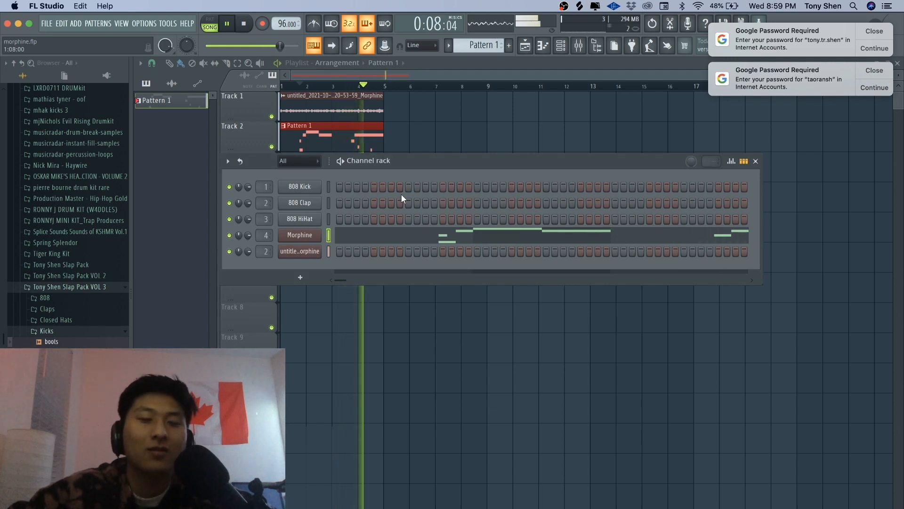
key("space")
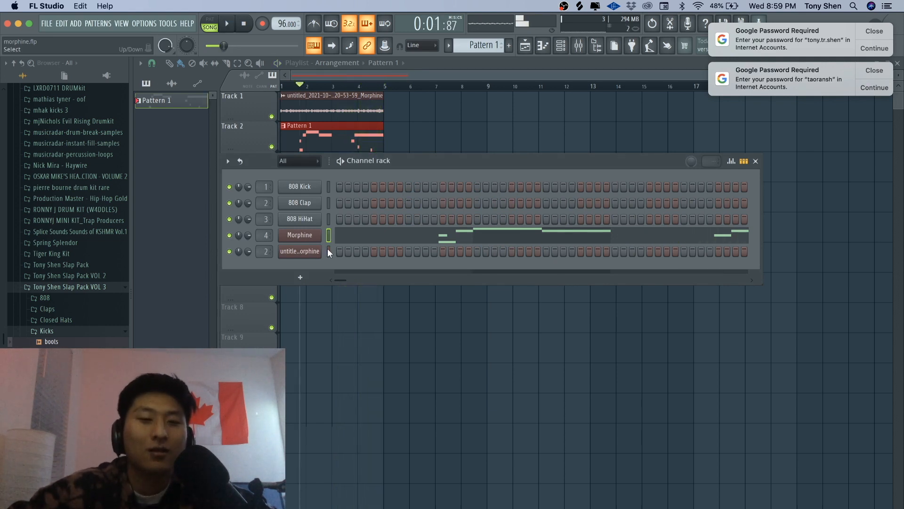
- Route the rendered flute audio channel to mixer insert 3, solo that insert and start playback
left_click(328, 251)
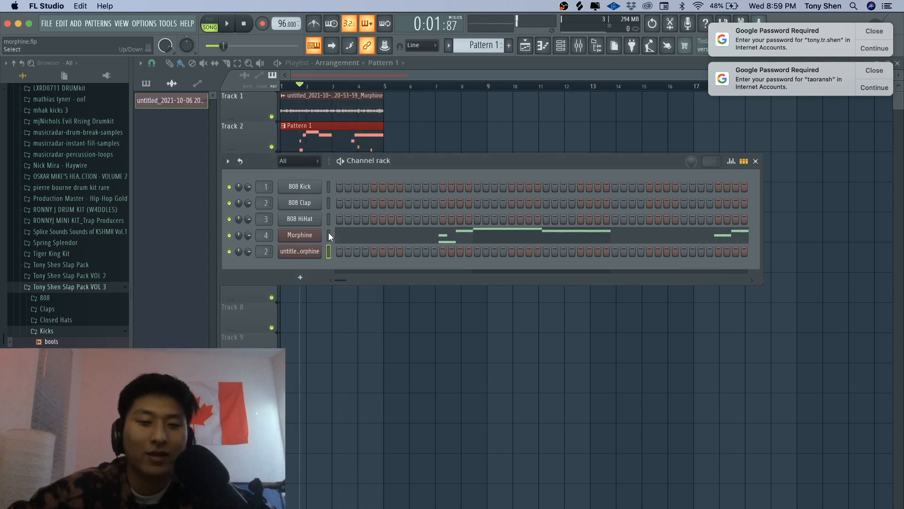
left_click(583, 45)
left_click(565, 47)
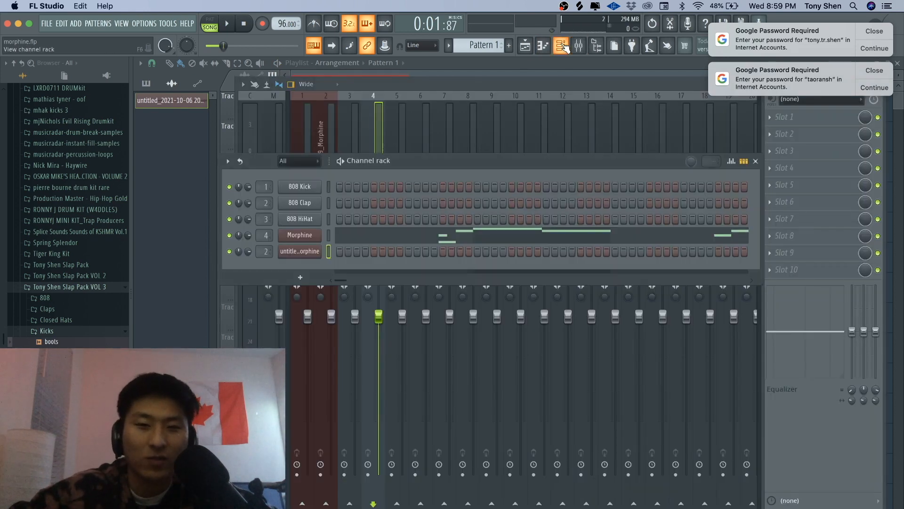
left_click(355, 122)
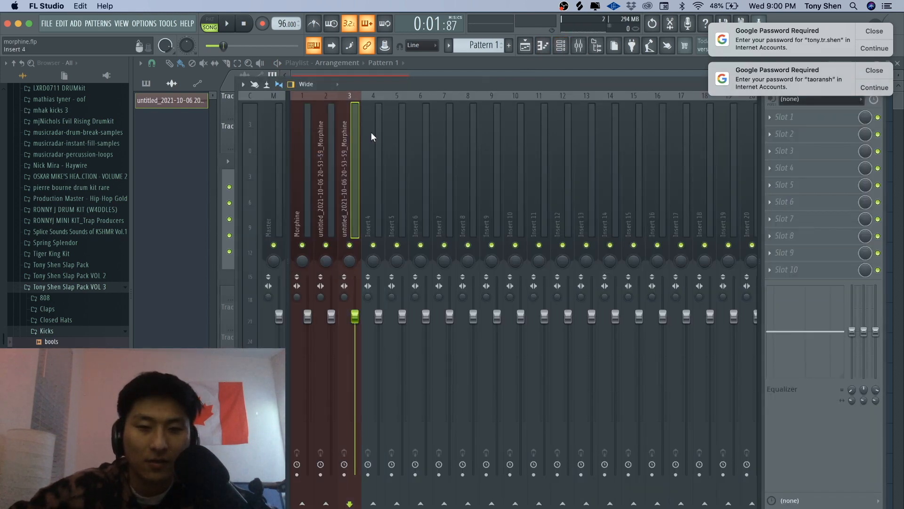
right_click(351, 242)
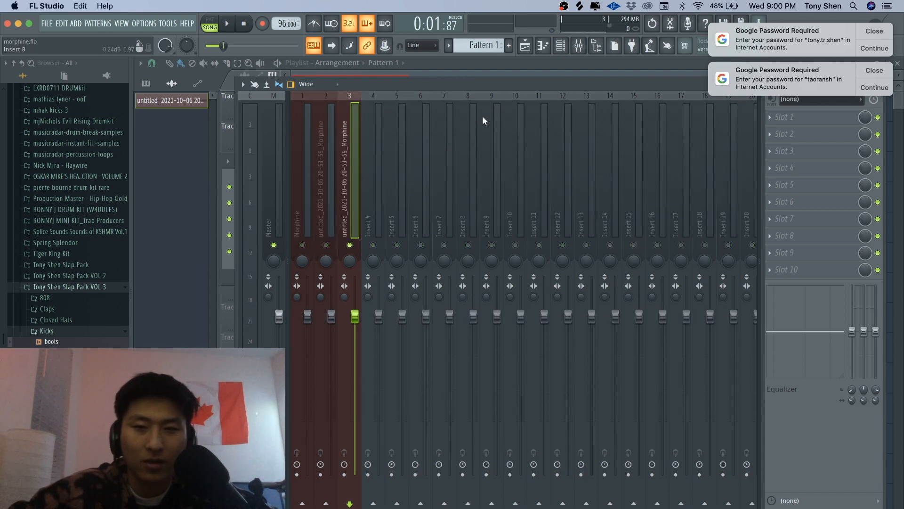
left_click(561, 47)
key("space")
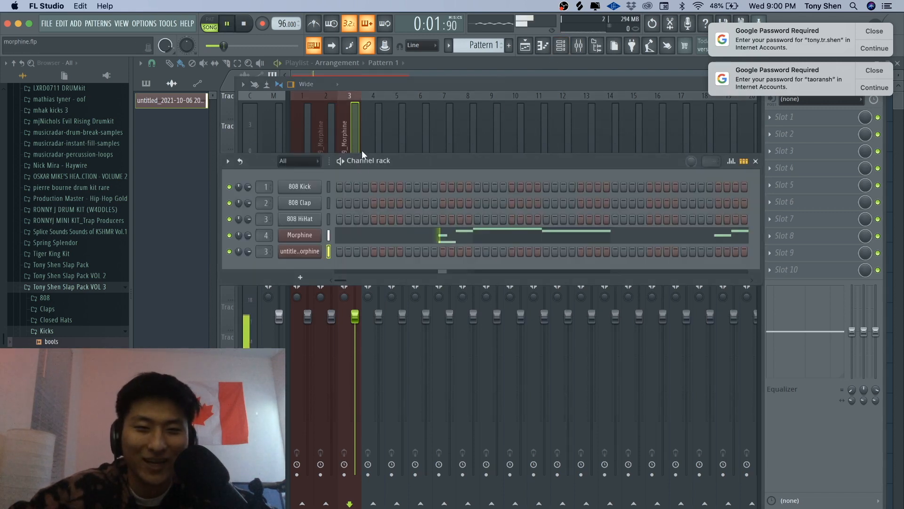
- Dismiss the two password notifications and load Fruity parametric EQ 2 into slot 1 of mixer insert 3
left_click(357, 117)
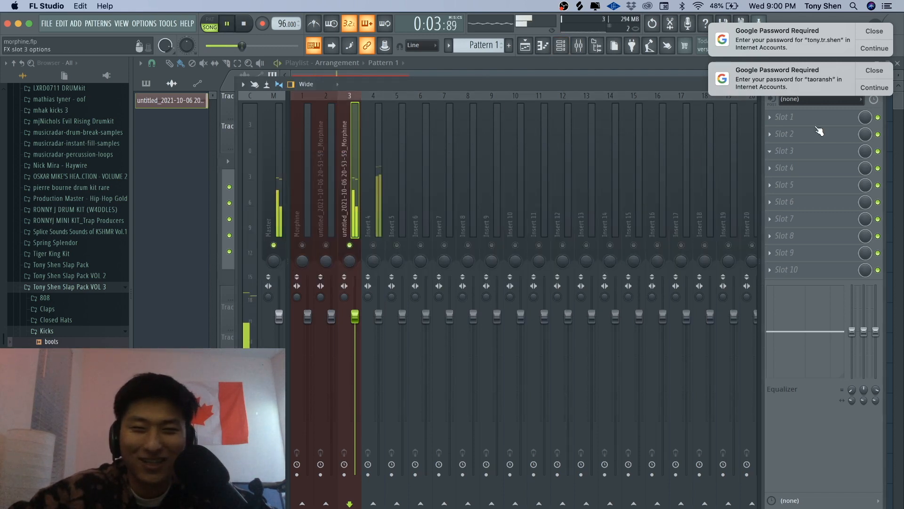
left_click(875, 71)
left_click(874, 31)
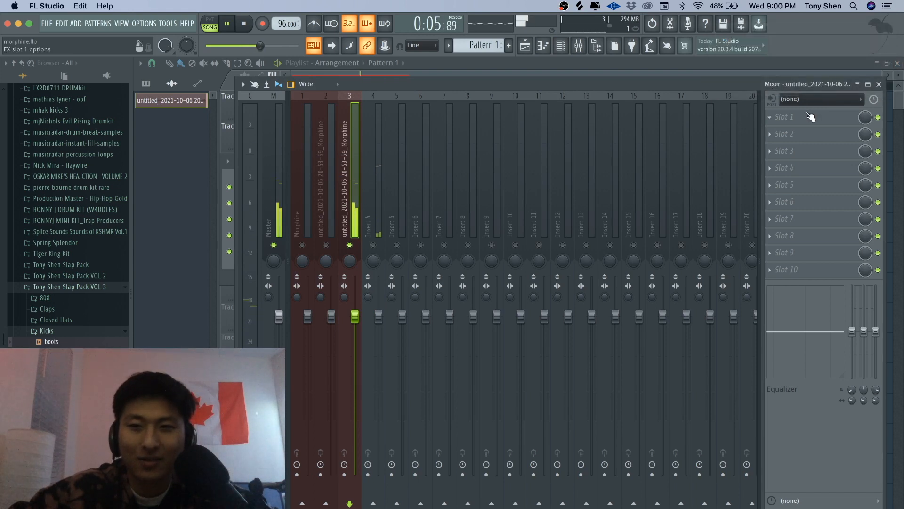
left_click(775, 122)
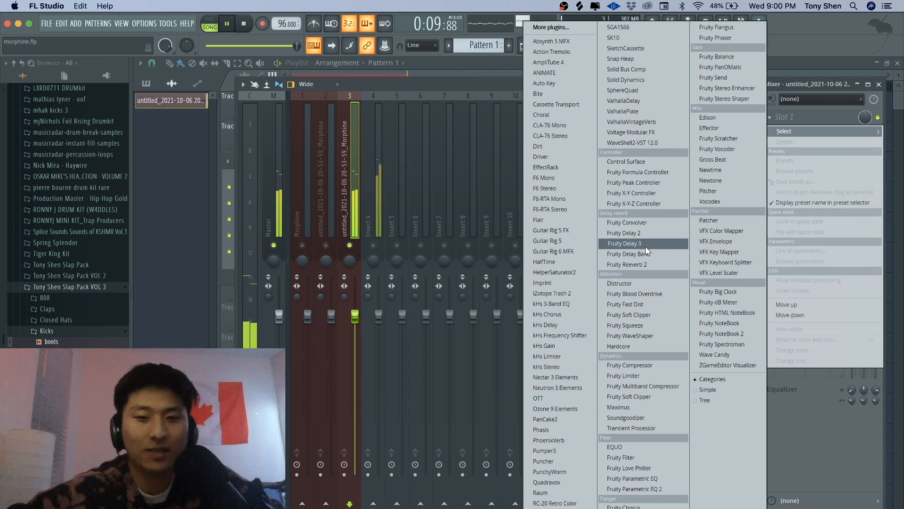
left_click(649, 488)
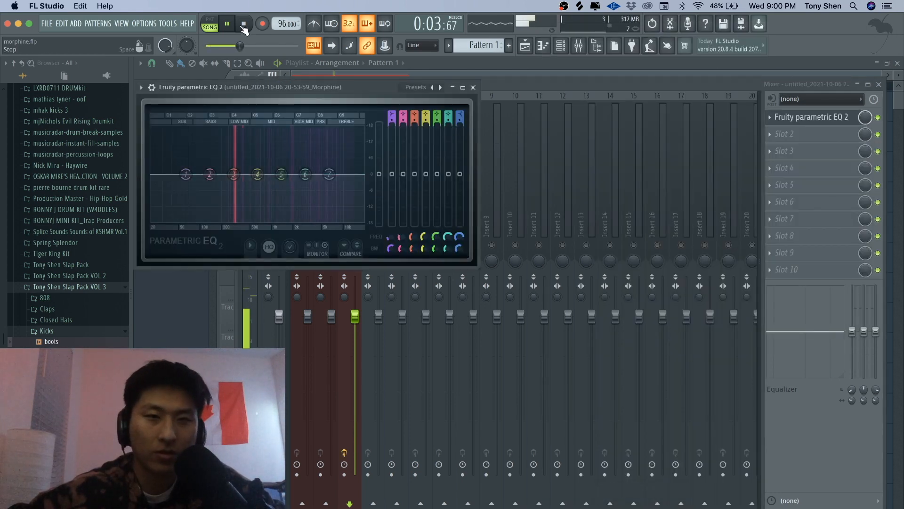
- Make EQ band 1 a high pass at about 315 Hz and check it by playback
left_click(244, 25)
left_click_drag(391, 111, 391, 111)
left_click_drag(187, 175, 232, 174)
key("space")
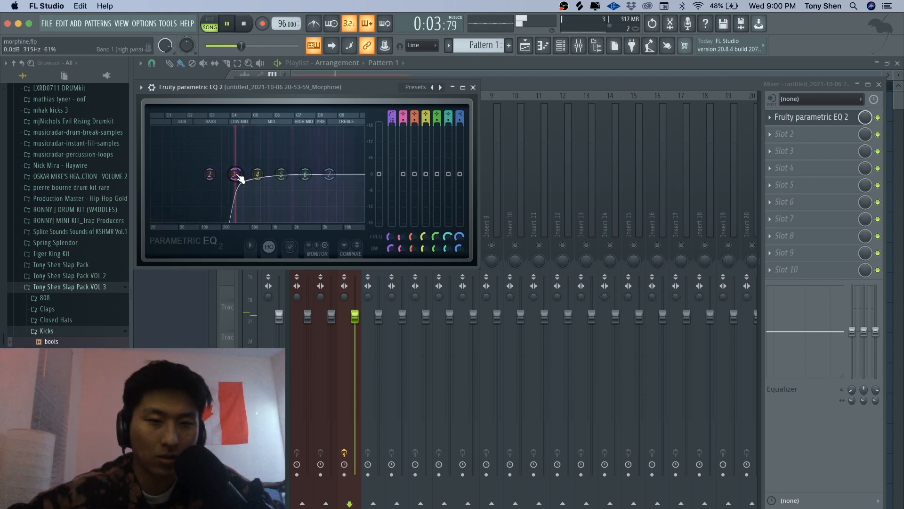
key("space")
- Cut the highs fully with EQ band 7's high shelf at about 4.1 kHz and slightly boost band 5, checking by playback
left_click_drag(329, 174, 313, 220)
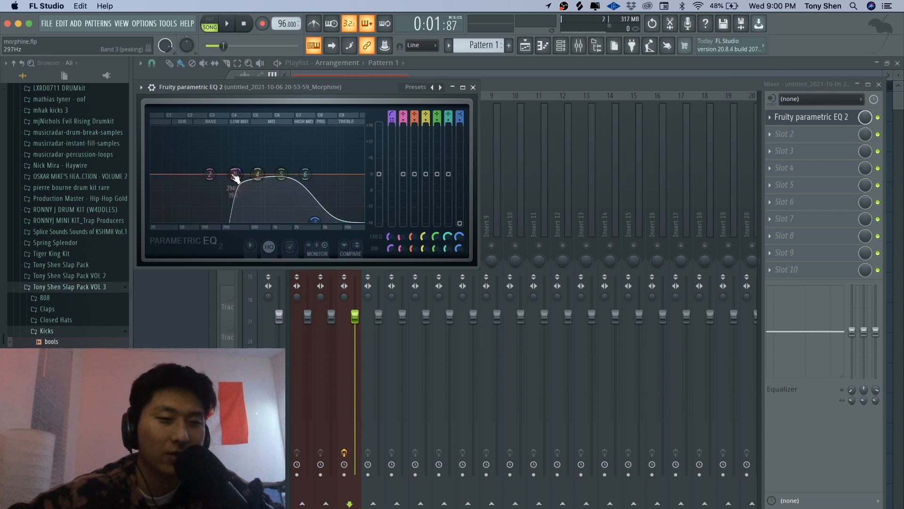
left_click_drag(281, 174, 235, 175)
key("space")
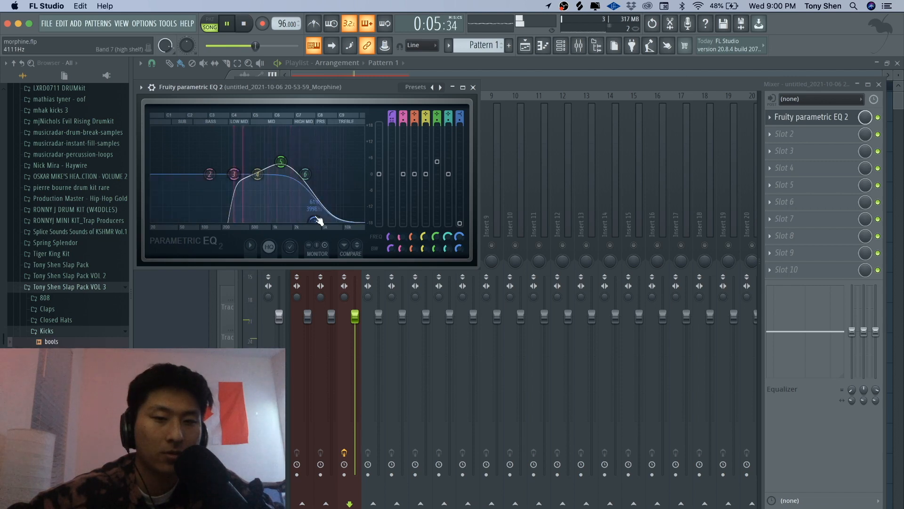
left_click_drag(319, 221, 317, 227)
left_click(473, 87)
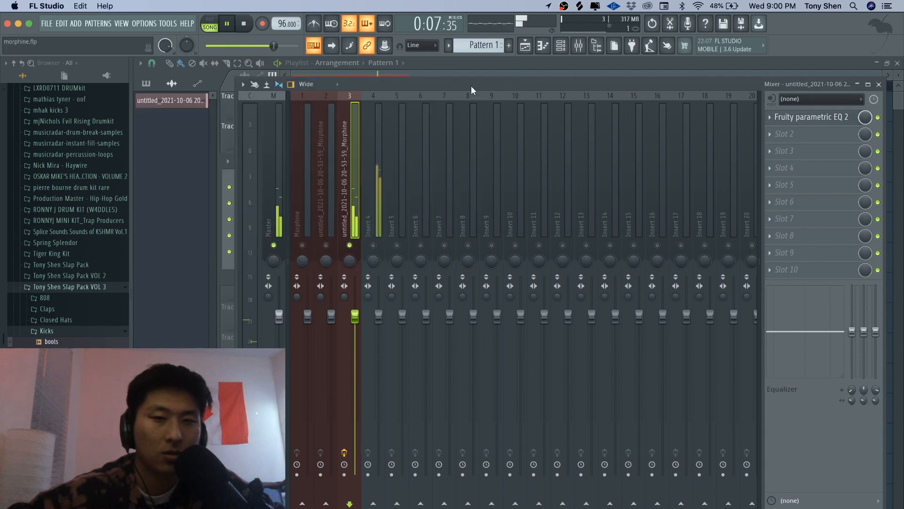
key("space")
- Load Fruity Blood Overdrive into slot 2 of insert 3, raise its pre amp and reduce post gain to about -0.107 during playback
left_click(791, 134)
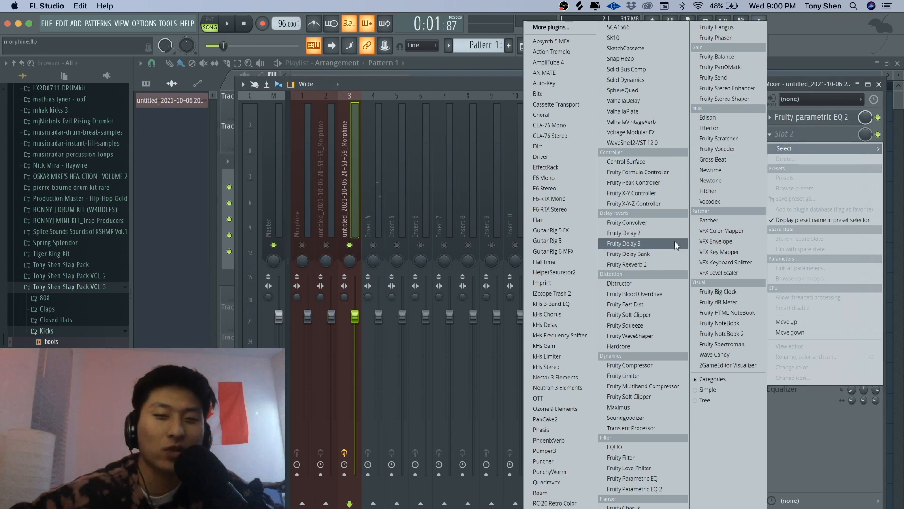
left_click(663, 291)
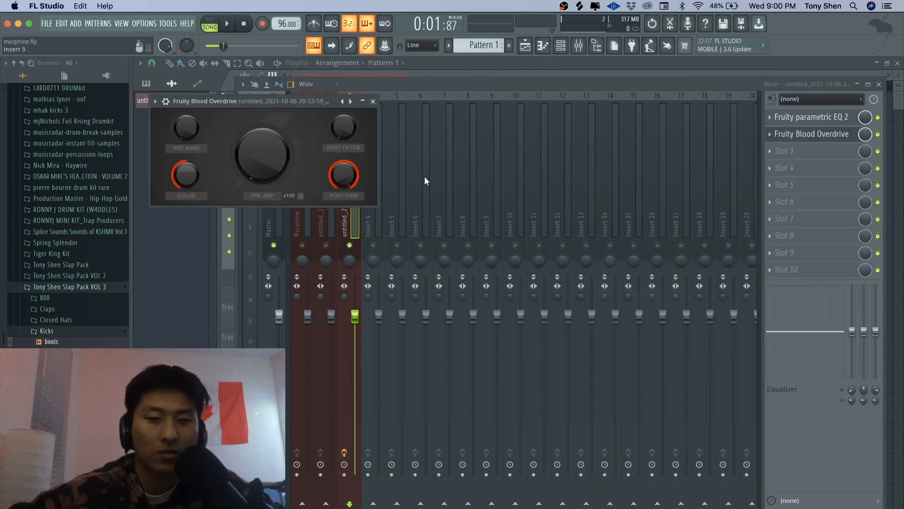
key("space")
left_click_drag(262, 162, 262, 152)
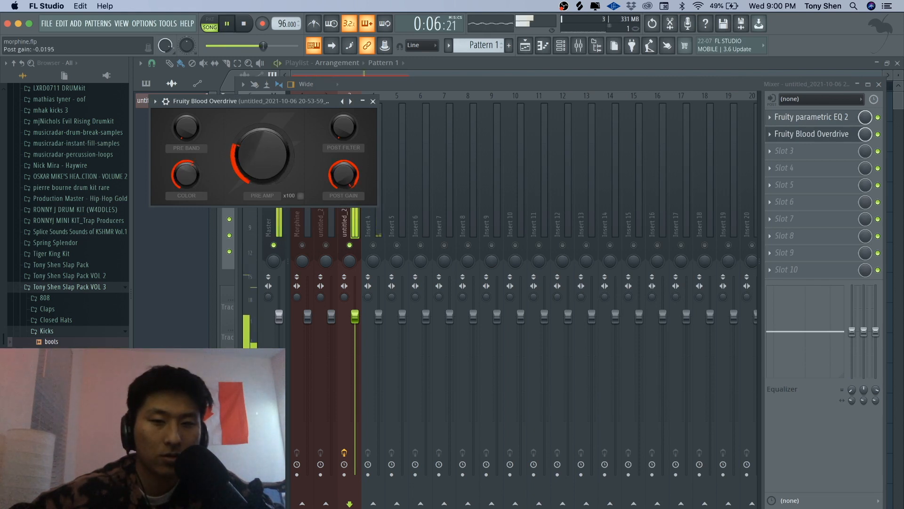
left_click_drag(294, 100, 525, 229)
left_click_drag(580, 313, 580, 317)
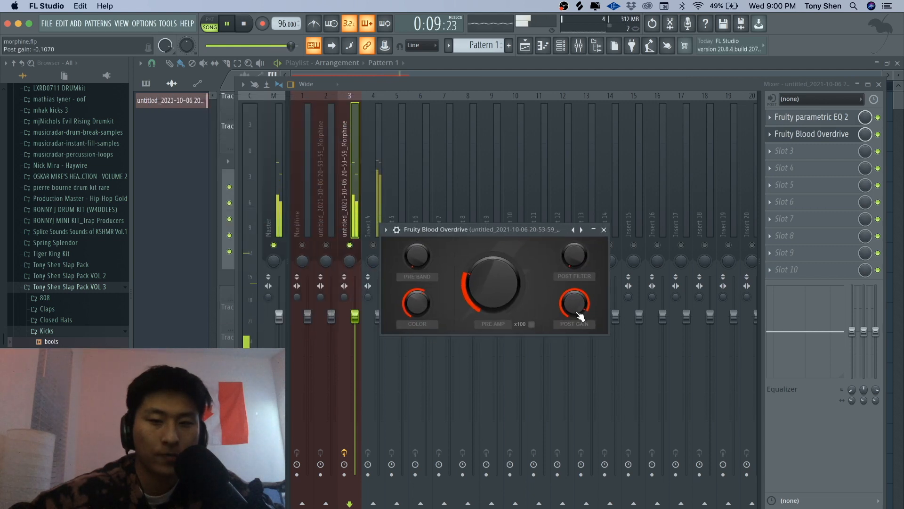
left_click(603, 230)
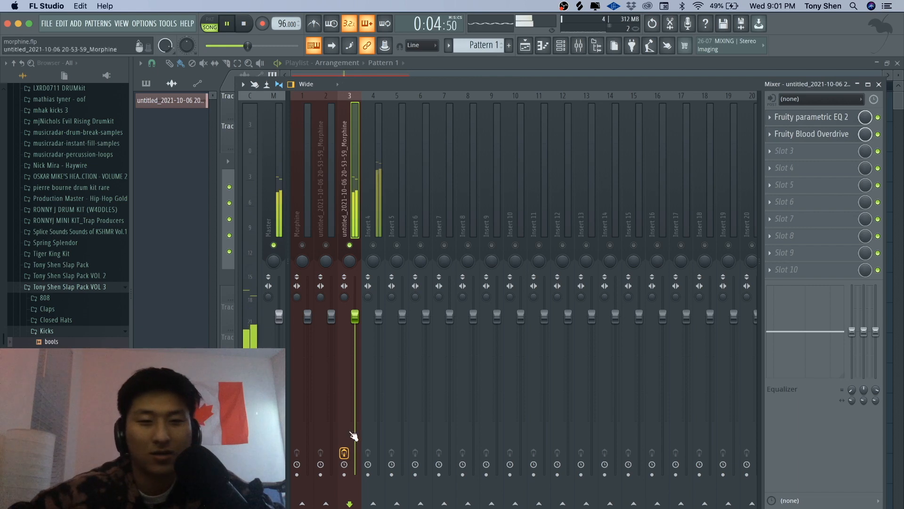
key("space")
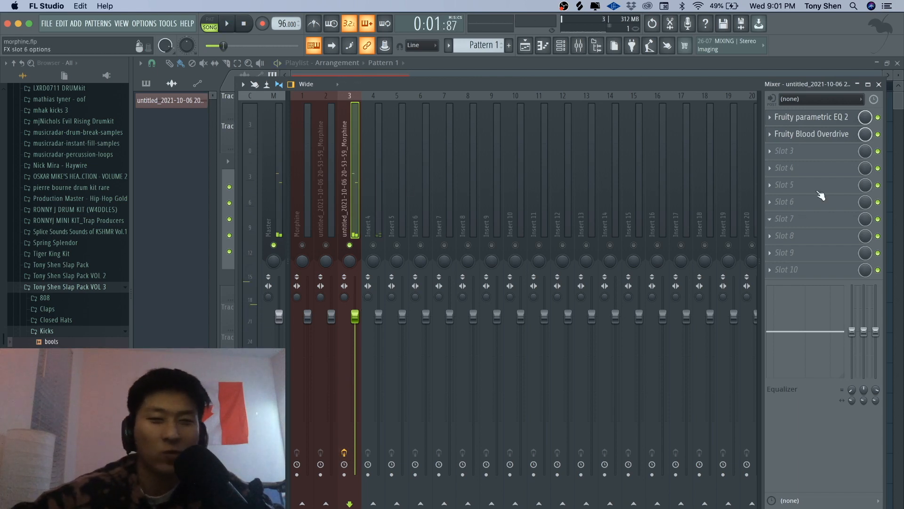
- Load Fruity delay 2 into slot 3 of insert 3 with ping-pong feedback, lower feedback volume and a dry level of 89%, checking by playback
left_click(821, 151)
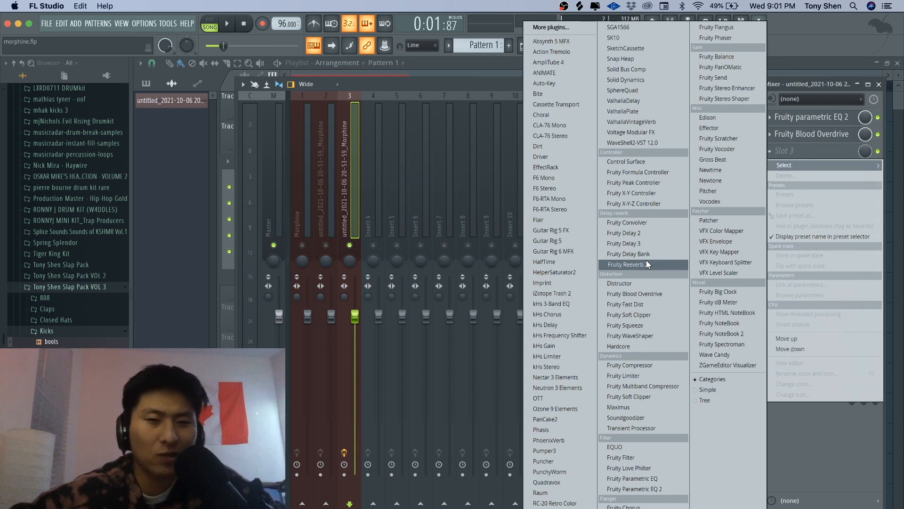
left_click(644, 233)
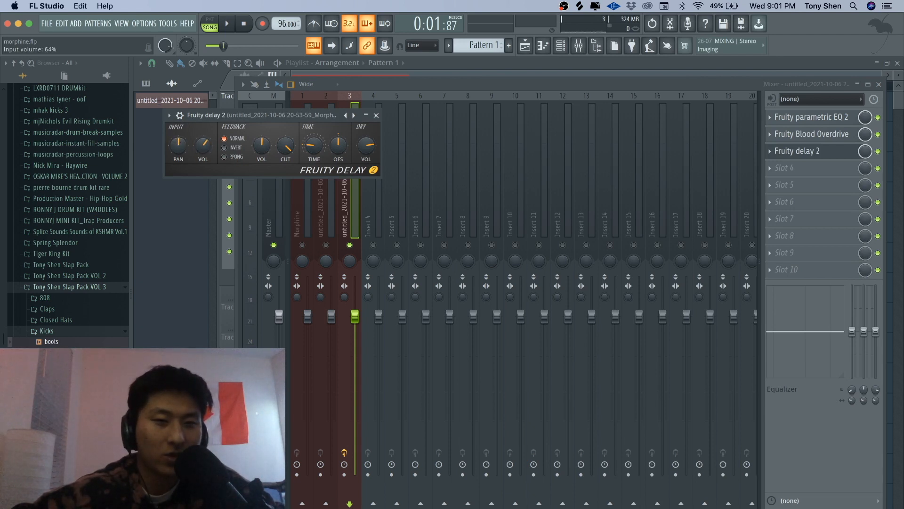
key("space")
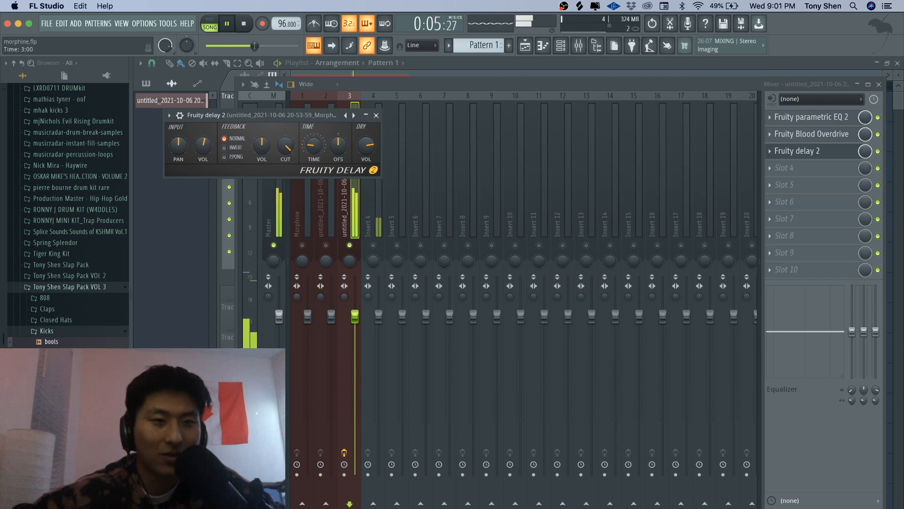
left_click(224, 157)
left_click_drag(263, 147, 262, 151)
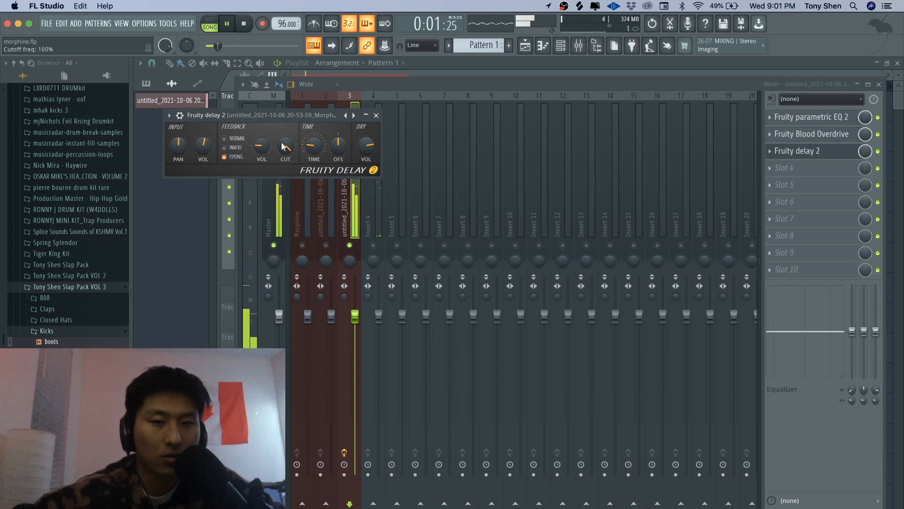
mouse_move(369, 141)
left_mouse_down()
mouse_move(370, 156)
mouse_move(366, 136)
left_mouse_up()
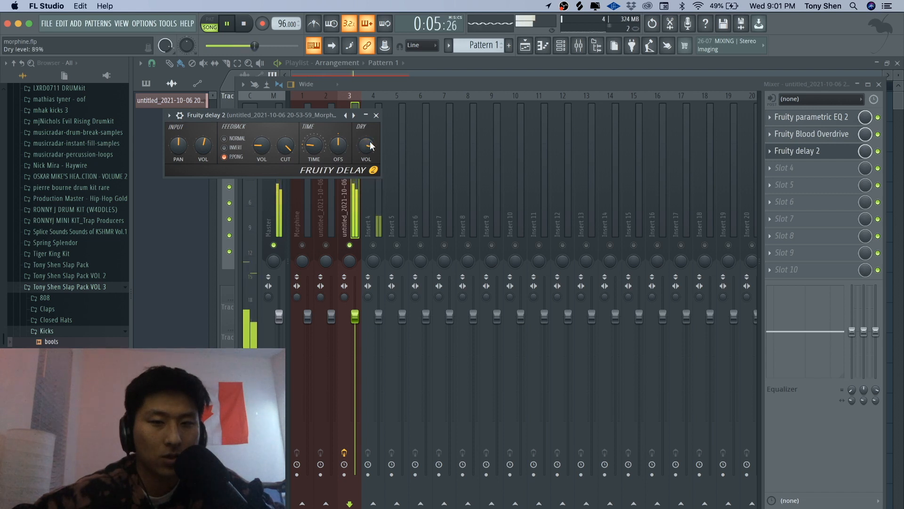
left_click(376, 115)
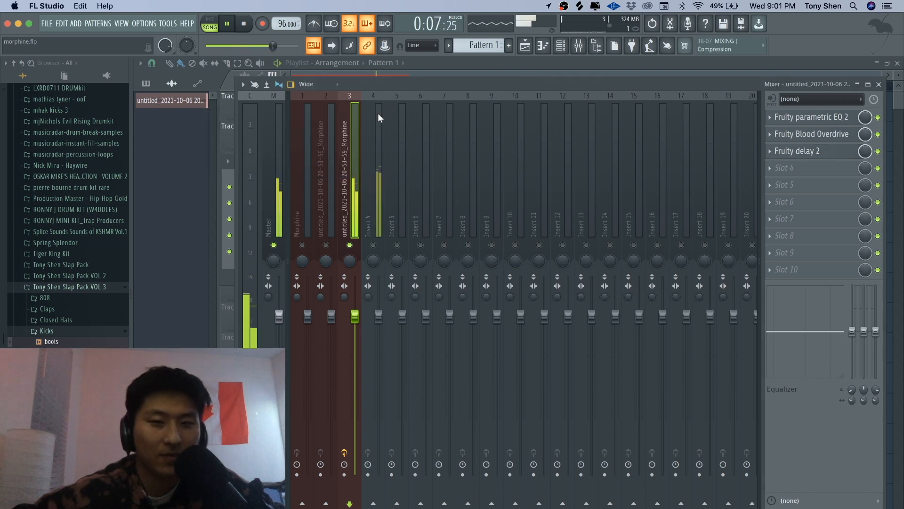
- Load Fruity Reeverb 2 into slot 4 of insert 3 with a wet level of 59% and a room size of 71
left_click(808, 173)
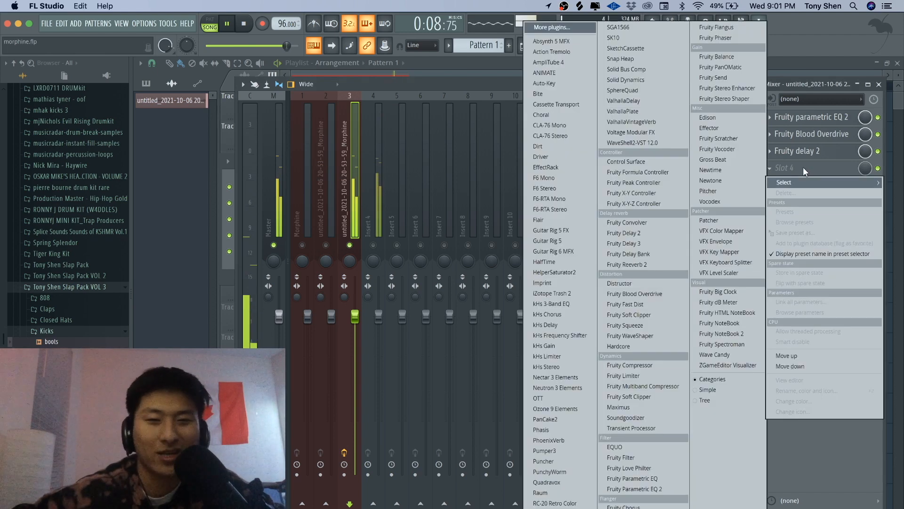
left_click(658, 264)
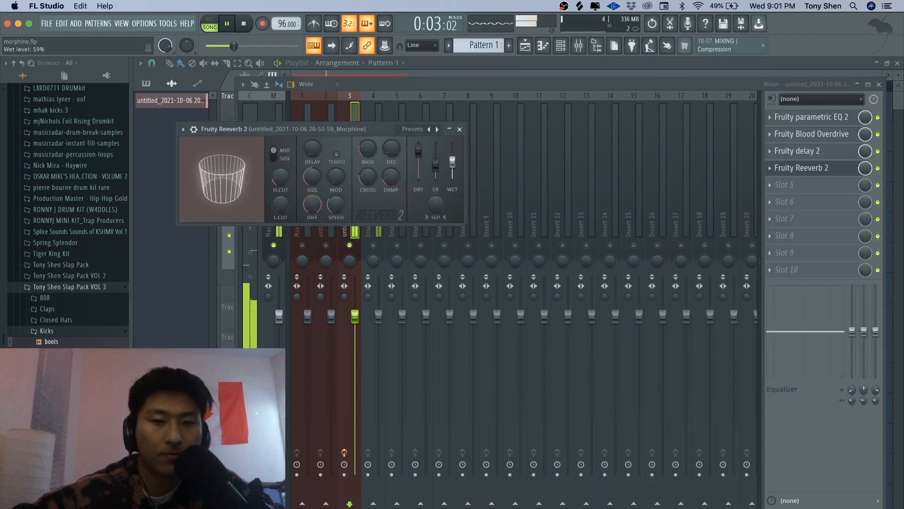
left_click_drag(312, 178, 313, 165)
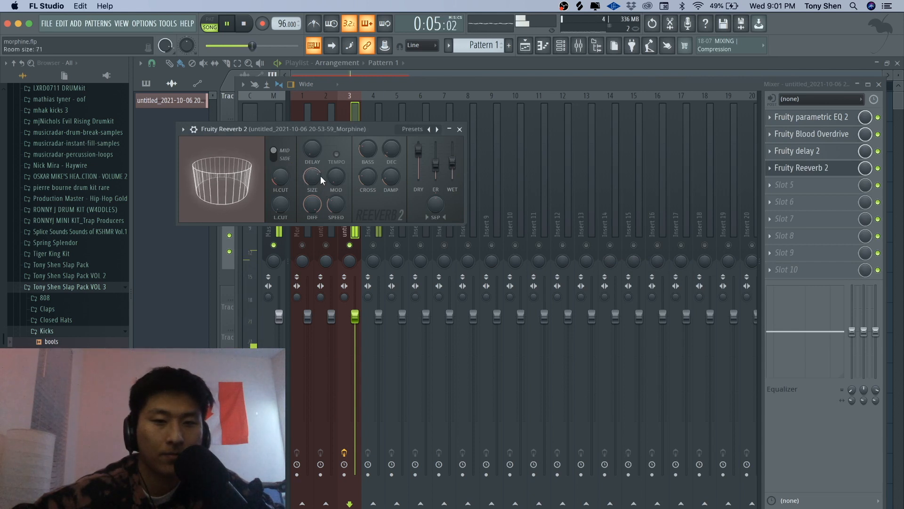
left_click(460, 129)
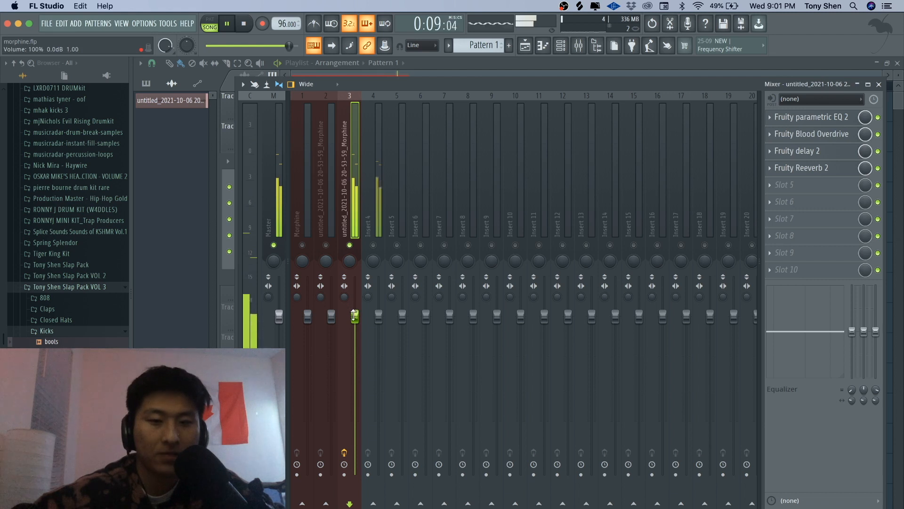
- Solo mixer insert 4, audition it briefly and select it for adding effects
key("space")
left_click(375, 245)
key("space")
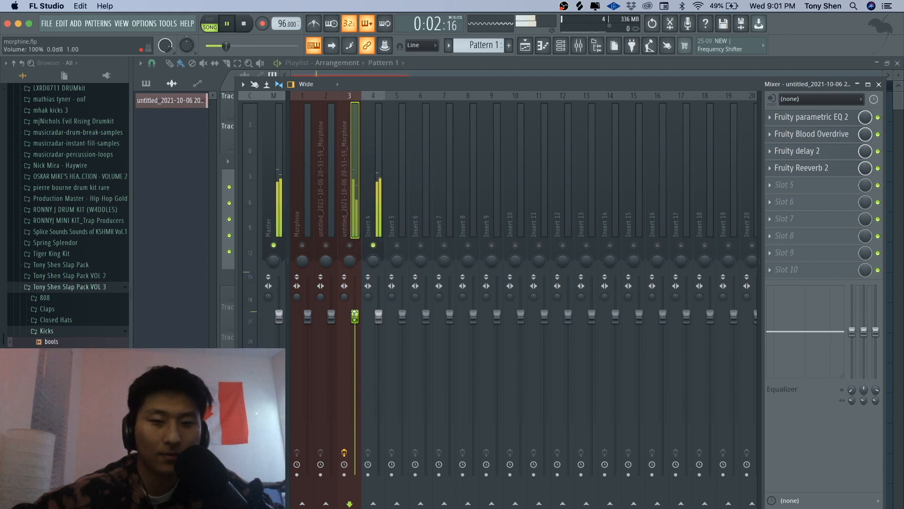
key("space")
left_click(380, 228)
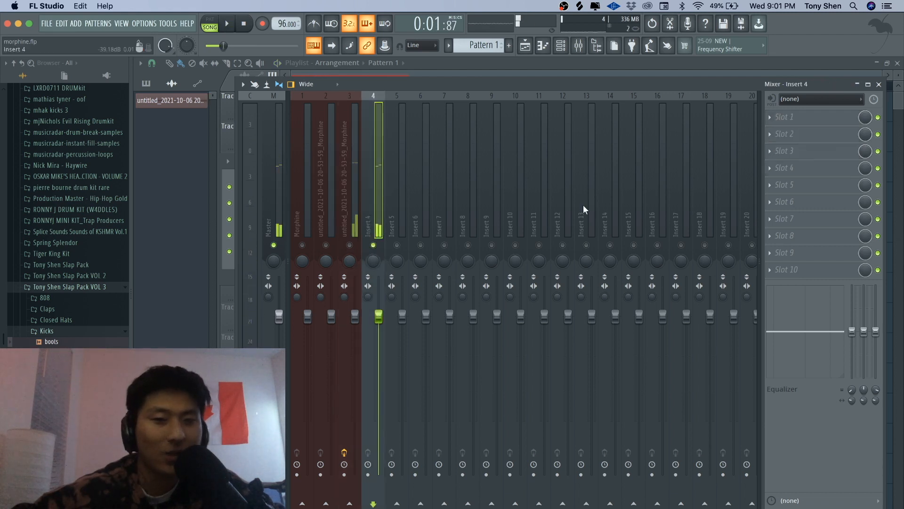
- Load Fruity parametric EQ 2 into slot 1 of insert 4 and make band 1 a high pass between 500 Hz and 1 kHz
left_click(809, 119)
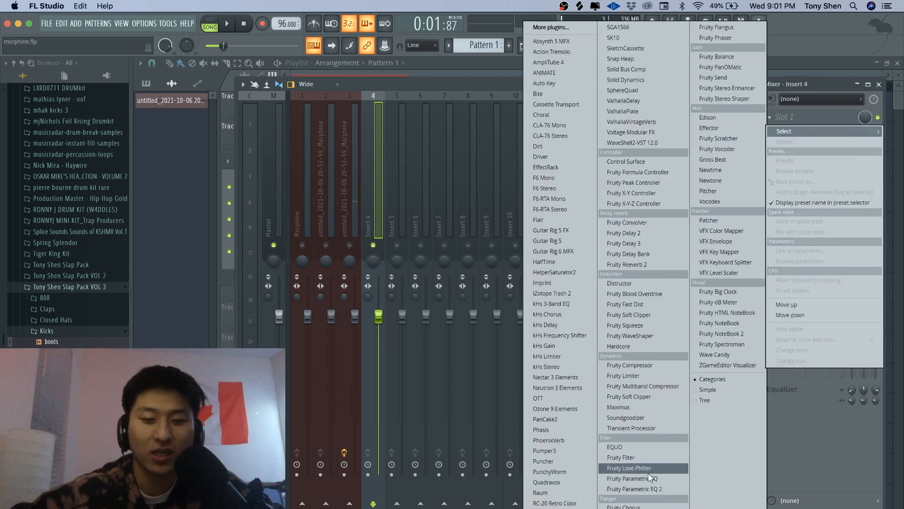
left_click(646, 488)
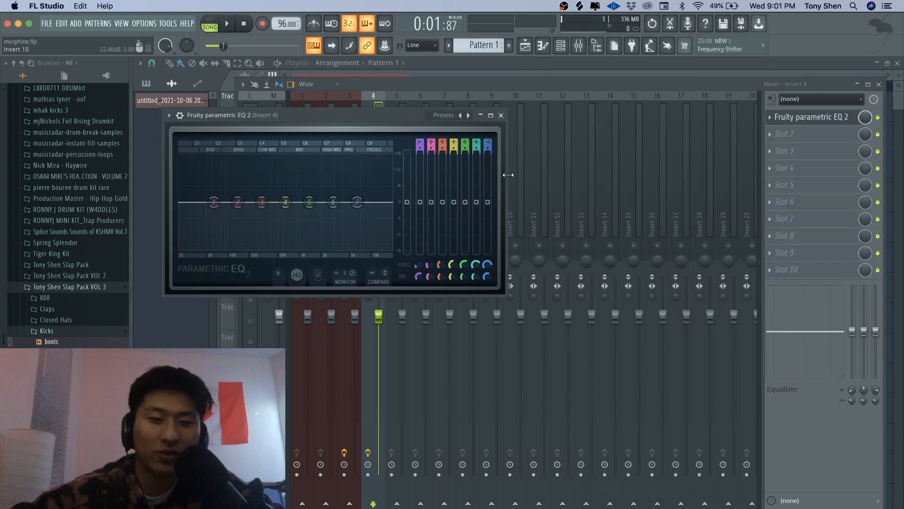
left_click_drag(425, 147, 419, 169)
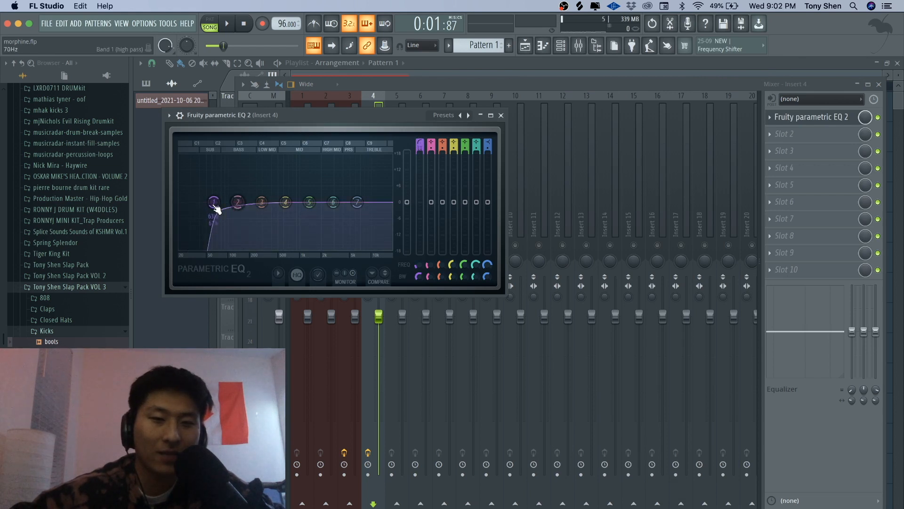
left_click_drag(213, 202, 292, 202)
- Boost EQ band 7's high shelf by about 1.5 dB at 6563 Hz, checking by playback, and close the equalizer
key("space")
left_click_drag(357, 202, 358, 200)
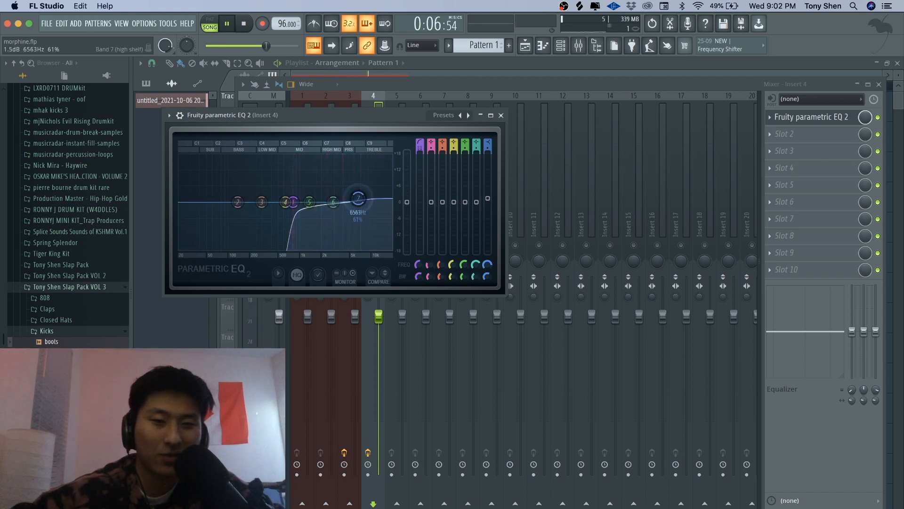
key("space")
left_click(501, 115)
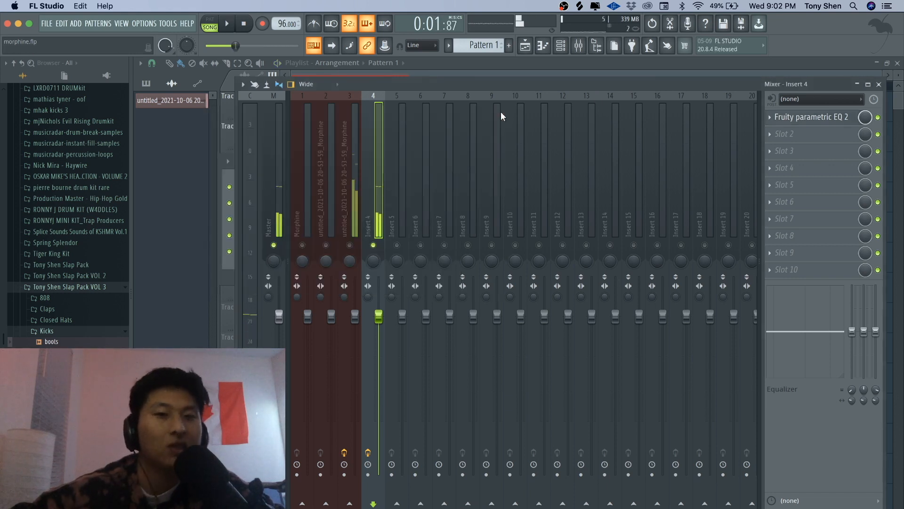
- Load Fruity Fast Dist into slot 2 of insert 4 and adjust its threshold to a gentler distortion curve during playback
left_click(813, 128)
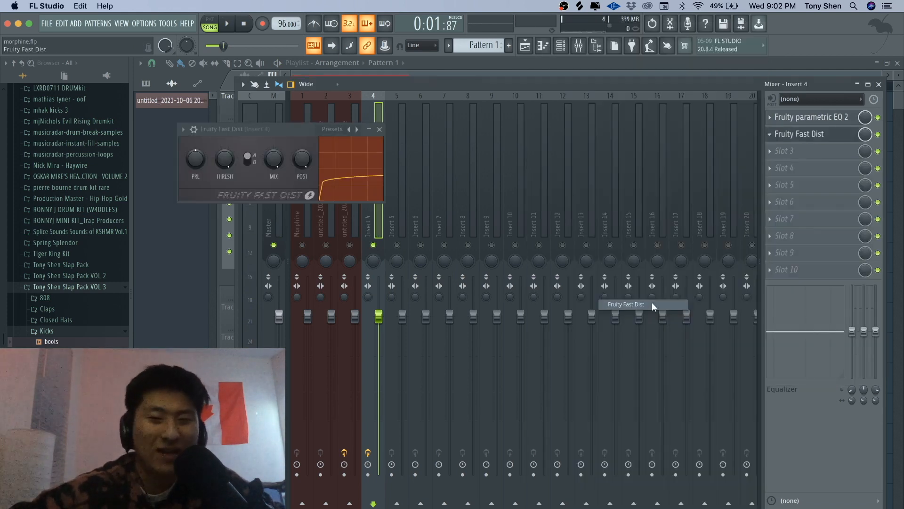
left_click(652, 303)
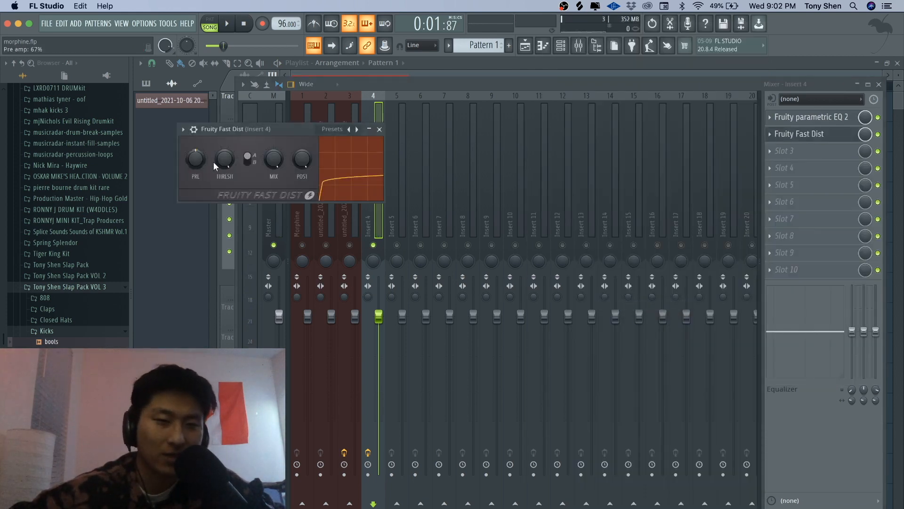
key("space")
left_click_drag(301, 157, 301, 157)
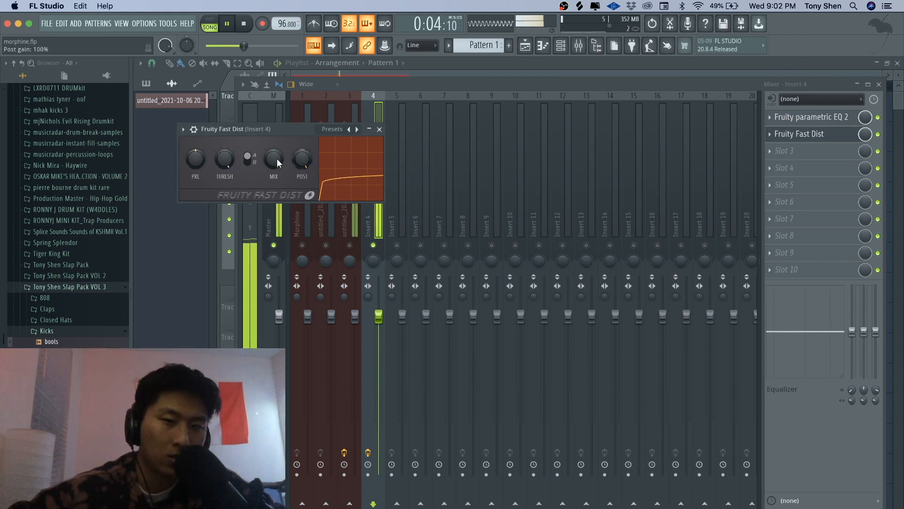
left_click_drag(225, 159, 225, 145)
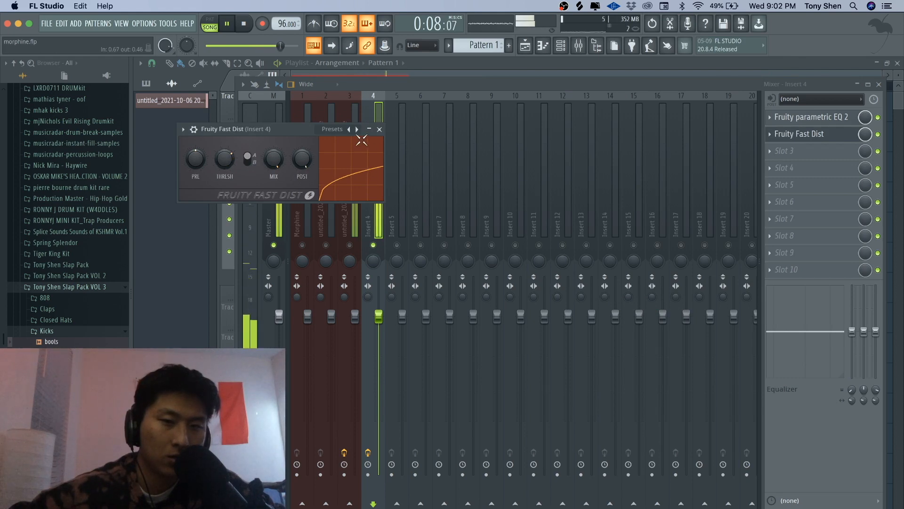
left_click(381, 131)
- Load Fruity Reeverb 2 into slot 3 of insert 4, adjust its room size and set the wet level to about 38%
left_click(839, 150)
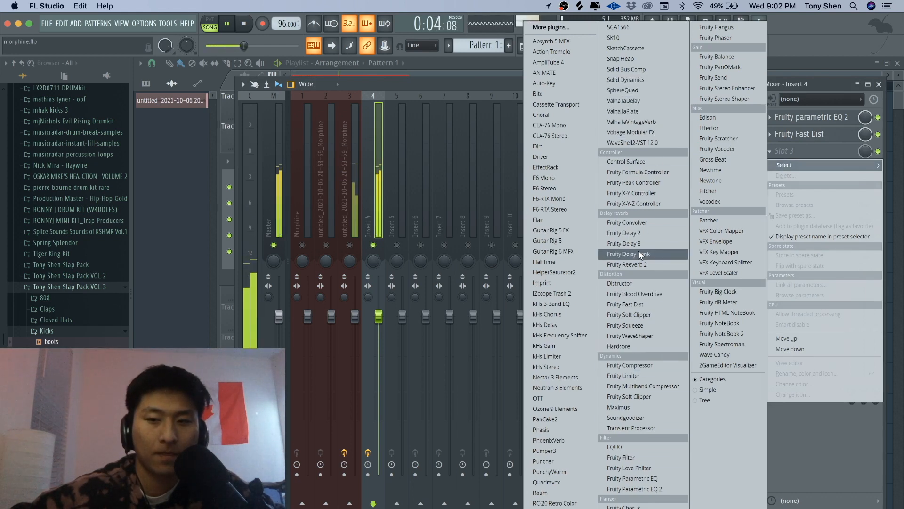
left_click(641, 264)
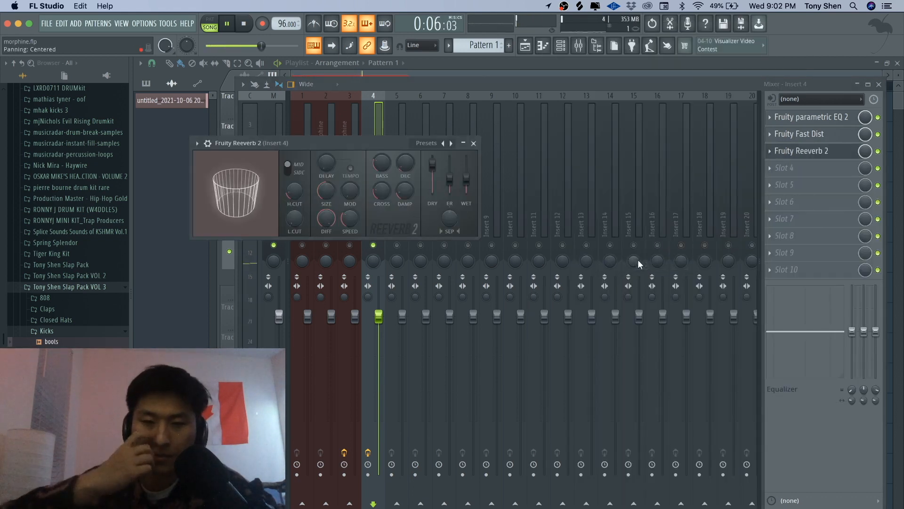
left_click_drag(332, 191, 333, 196)
left_click_drag(466, 179, 468, 182)
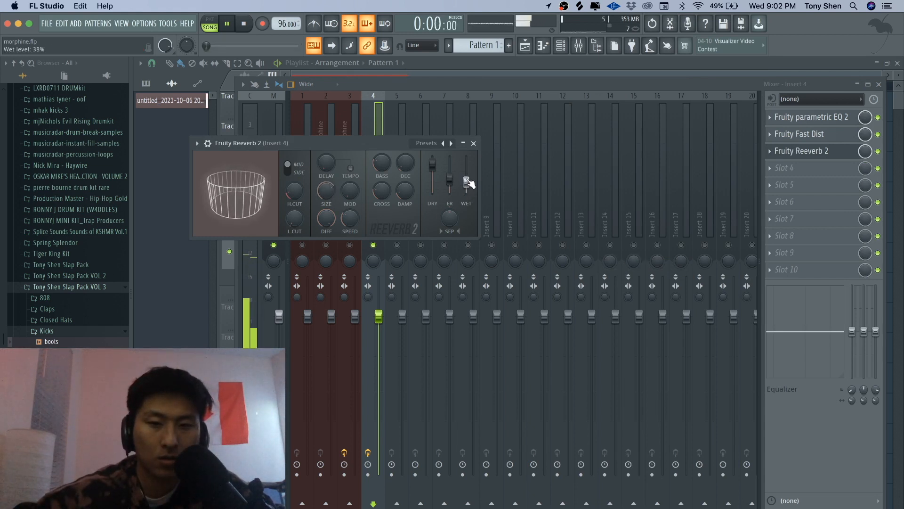
left_click(474, 143)
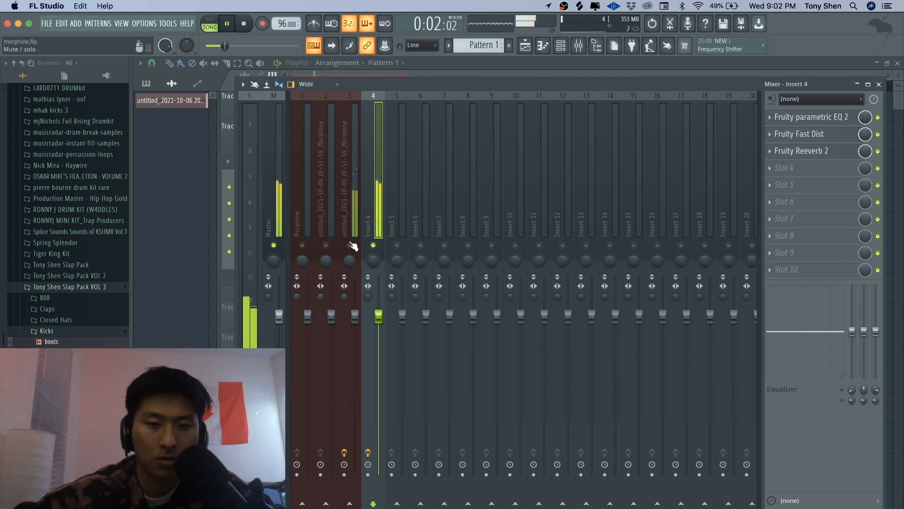
- Unmute insert 3 alongside insert 4 and balance them by lowering both faders, insert 4 further than insert 3, during playback
left_click_drag(376, 308, 372, 353)
left_click_drag(354, 315, 379, 393)
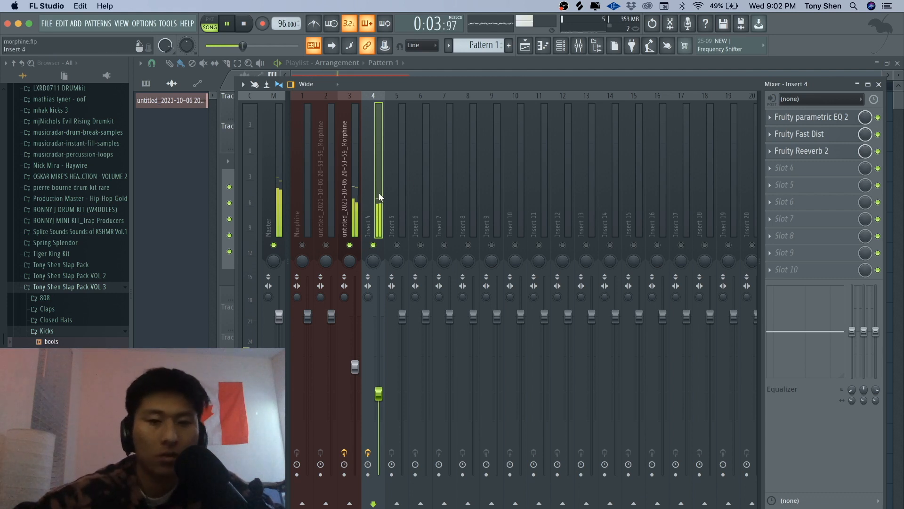
key("F6")
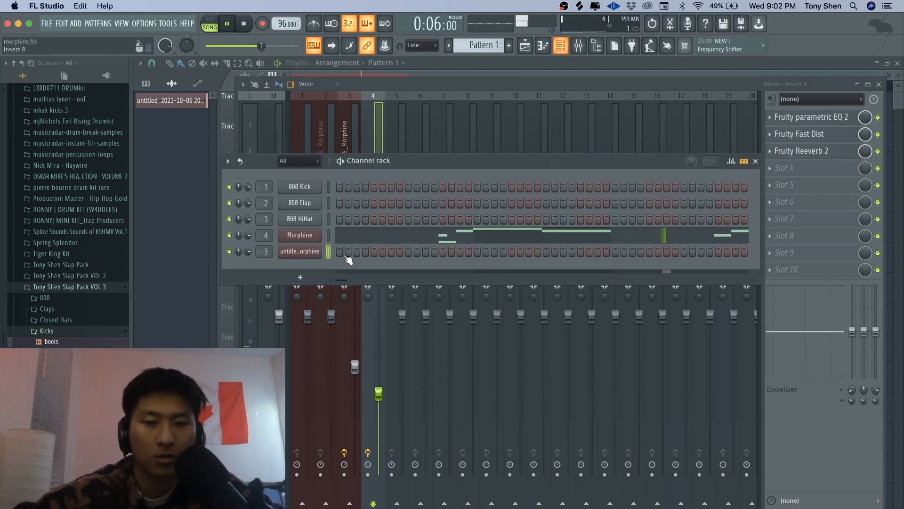
key("space")
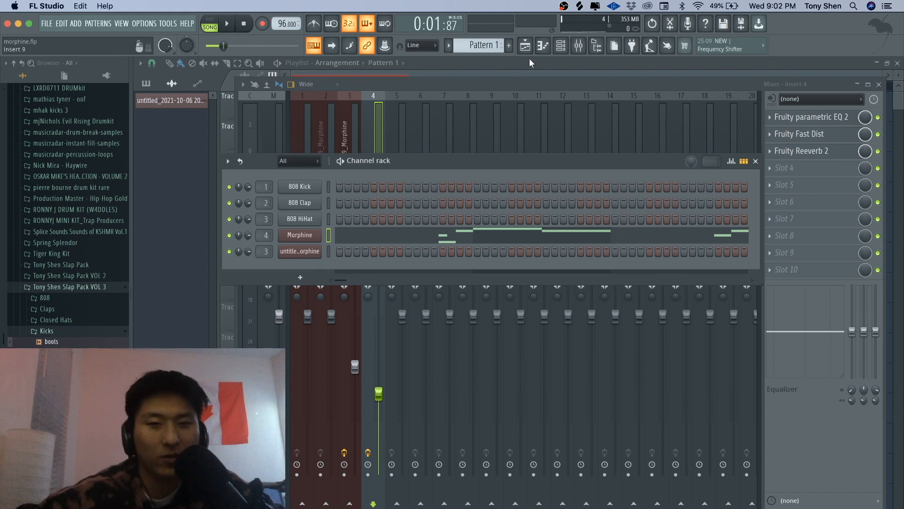
key("F6")
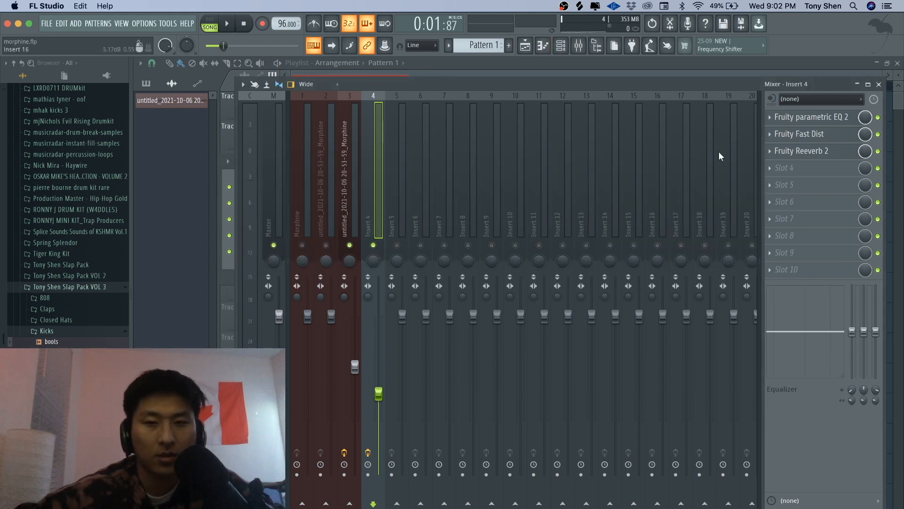
- Switch off insert 4's effect slots and reset its fader to 100% (0.0 dB)
left_click(368, 453)
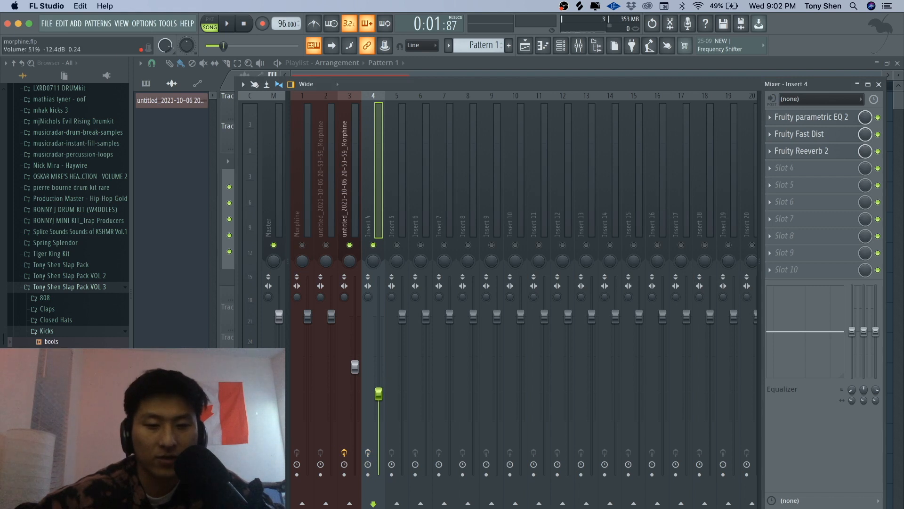
left_click_drag(379, 334, 379, 315)
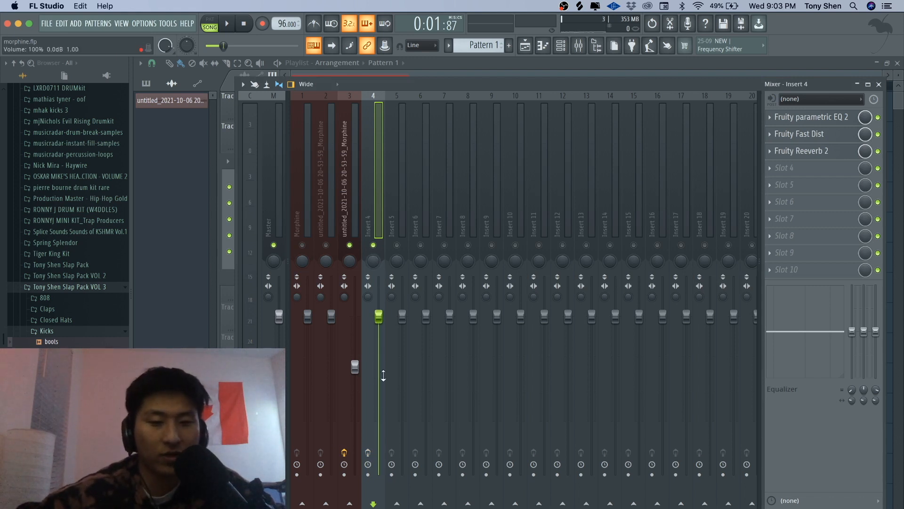
mouse_move(378, 317)
left_mouse_down()
mouse_move(378, 330)
mouse_move(379, 316)
left_mouse_up()
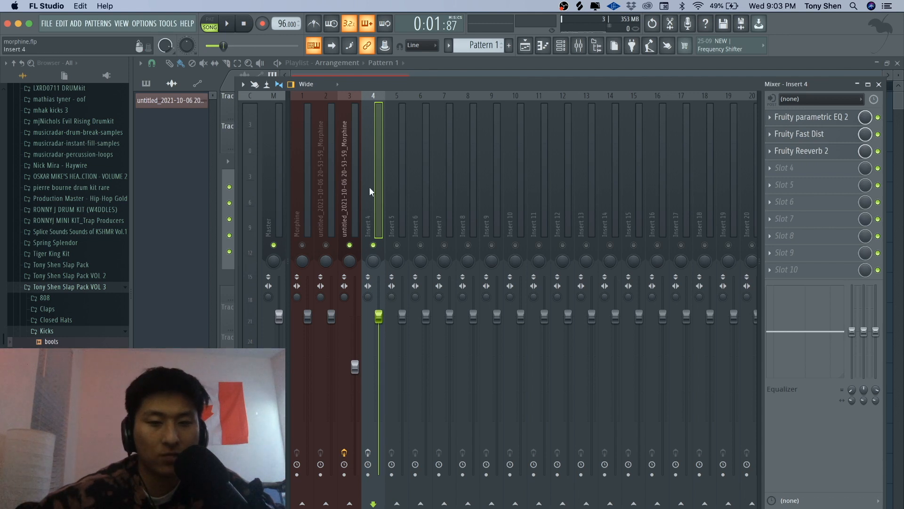
- Arm insert 4 and render it to a full-song, 32-bit float stereo WAV clip with the remainder cut
left_click(368, 475)
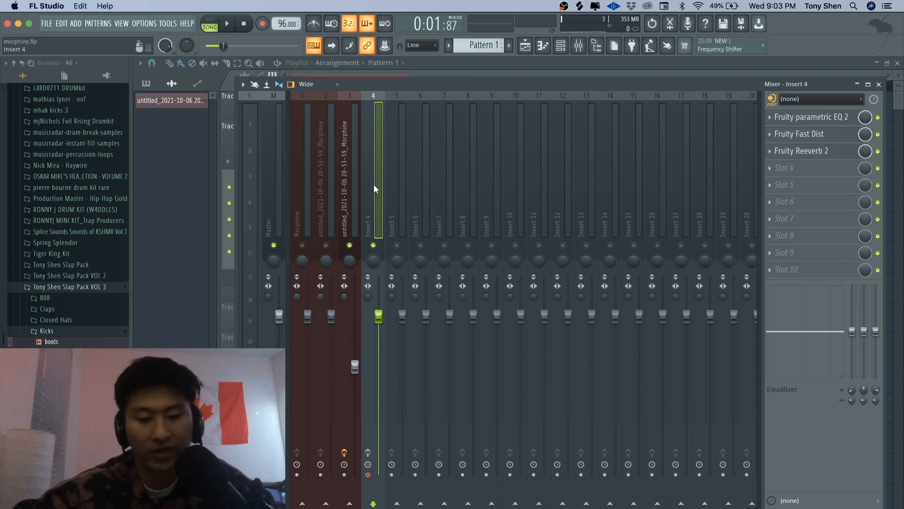
key("alt+r")
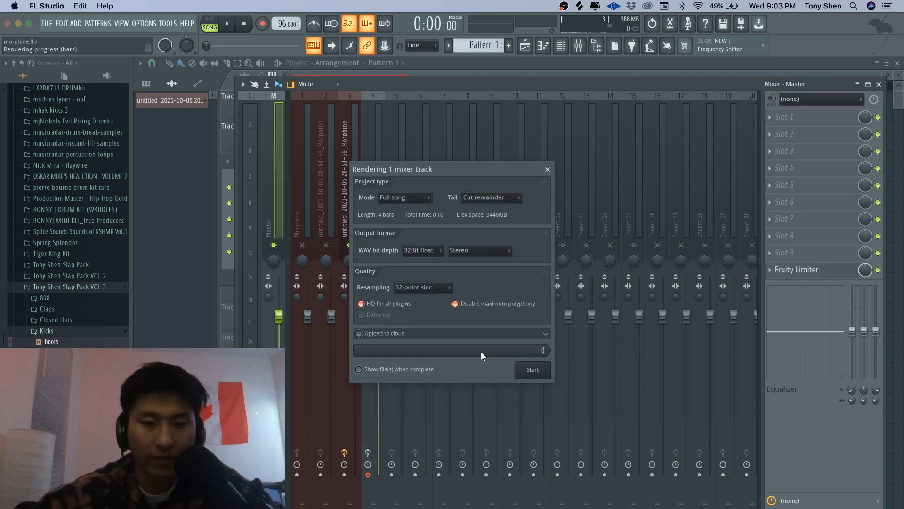
left_click(534, 369)
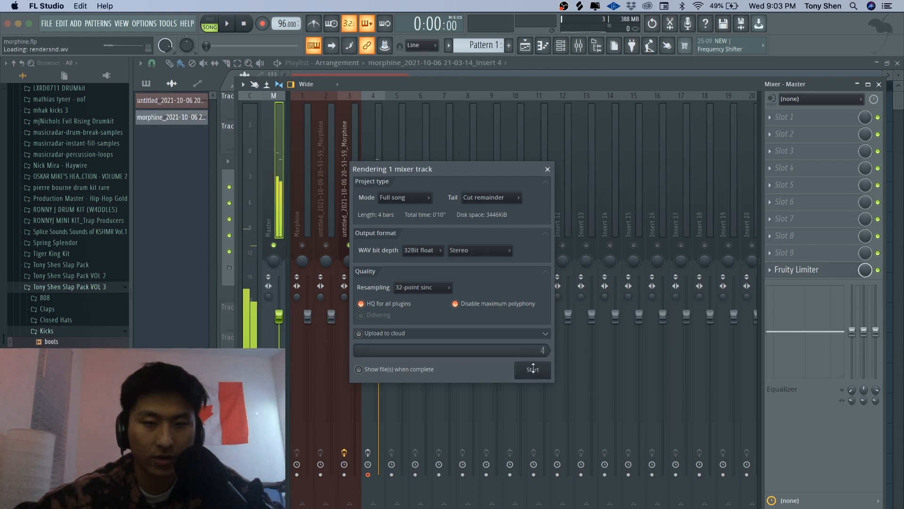
- Route the newly rendered Insert 4 audio channel to mixer insert 4 and lower that insert's fader
left_click(563, 45)
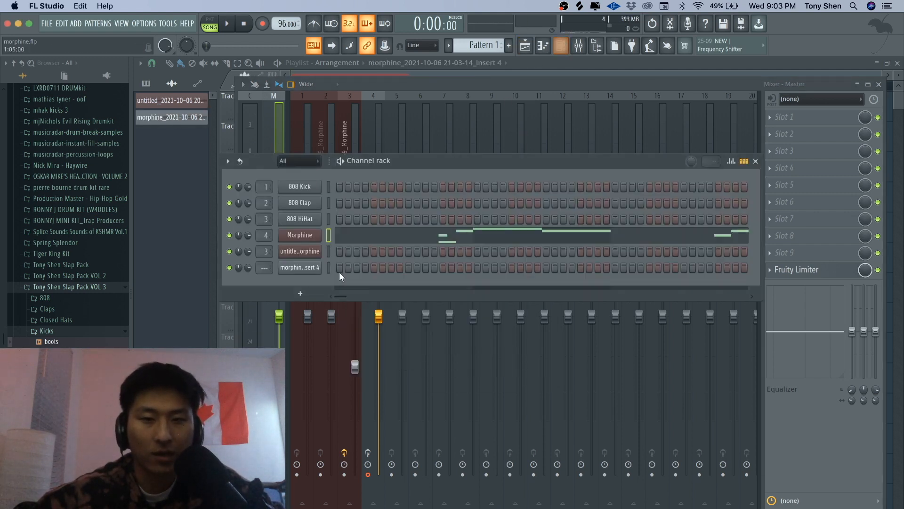
left_click(374, 128)
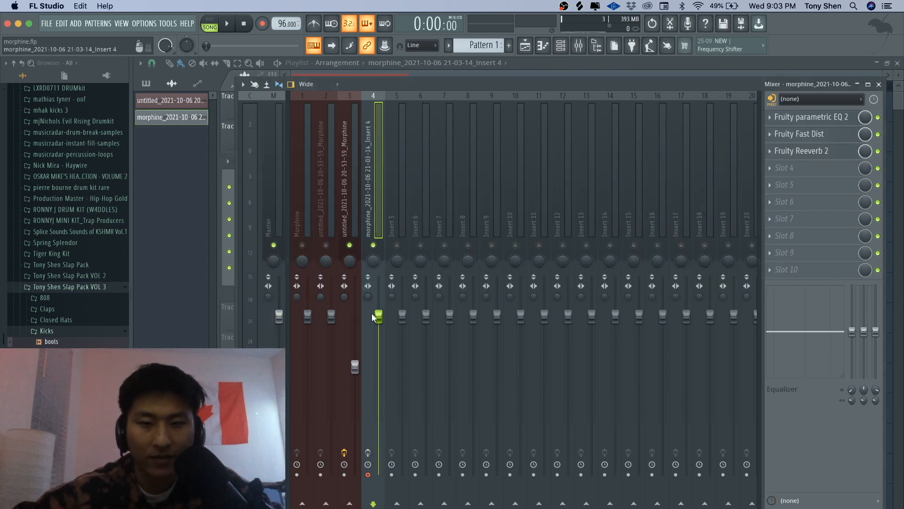
left_click_drag(373, 315, 373, 327)
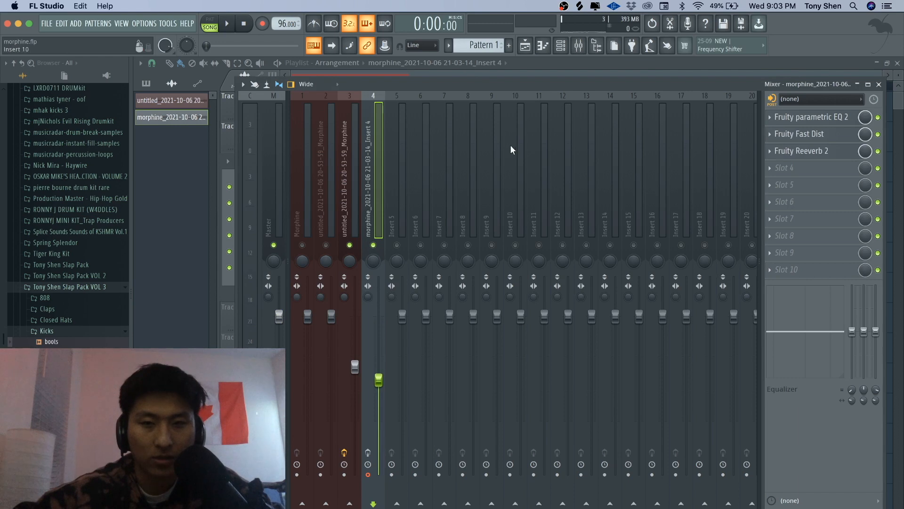
- Move the rendered Insert 4 clip from playlist track 3 up to the start of track 2
left_click(525, 45)
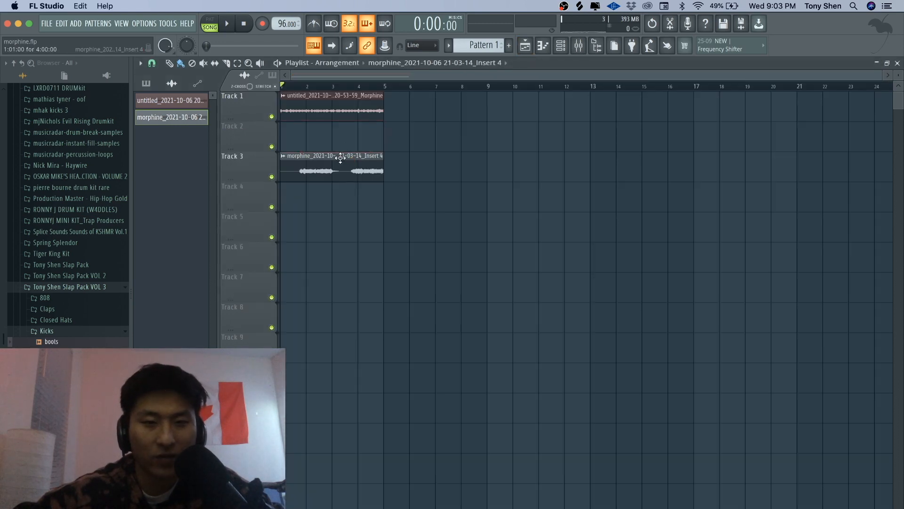
left_click_drag(340, 157, 333, 125)
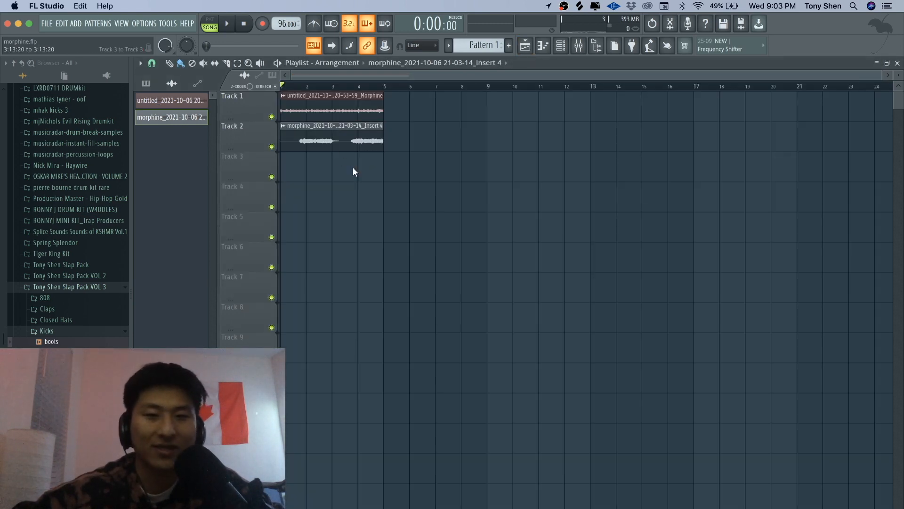
- Play the two layered clips, lower insert 4's fader to about 54% (-11.4 dB), and stop playback with the channel rack showing
left_click(579, 46)
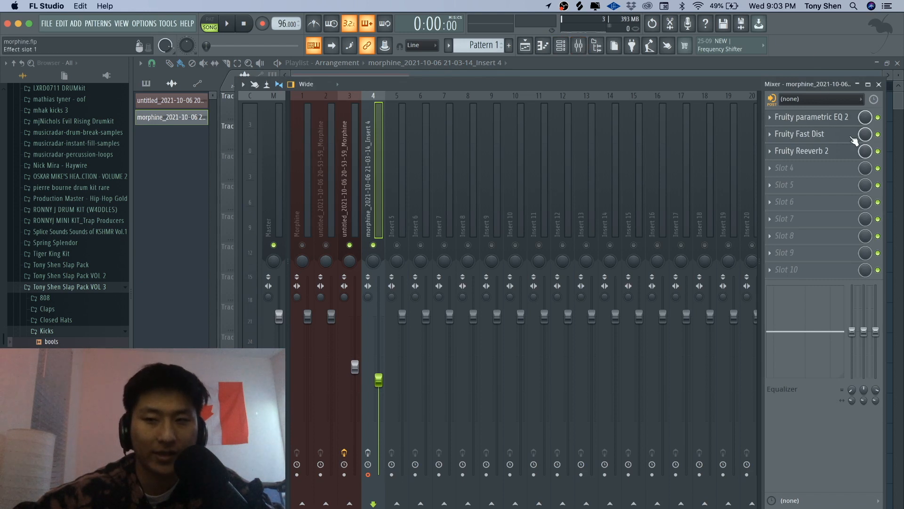
key("space")
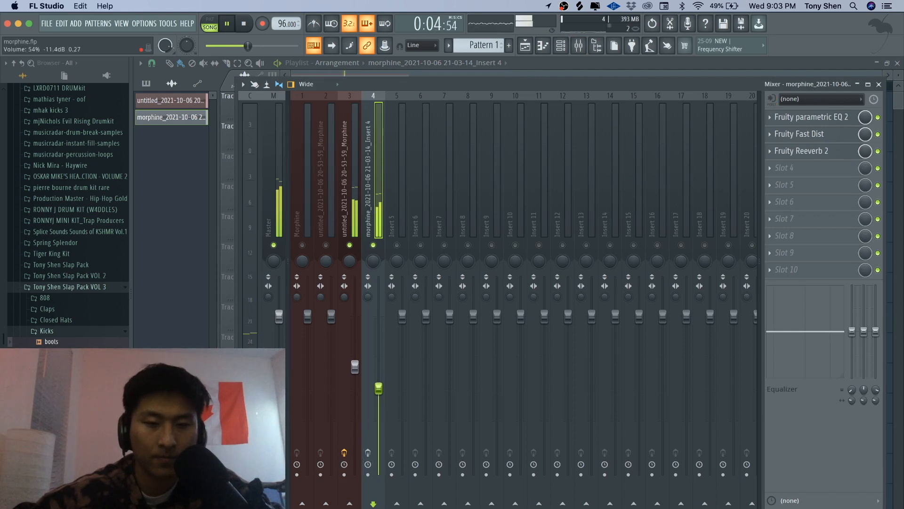
left_click(560, 45)
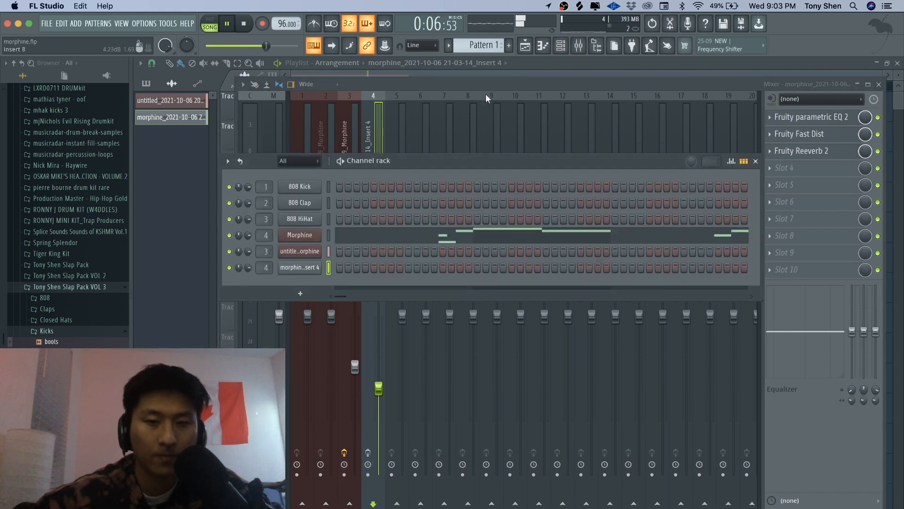
left_click(525, 45)
left_click(525, 45)
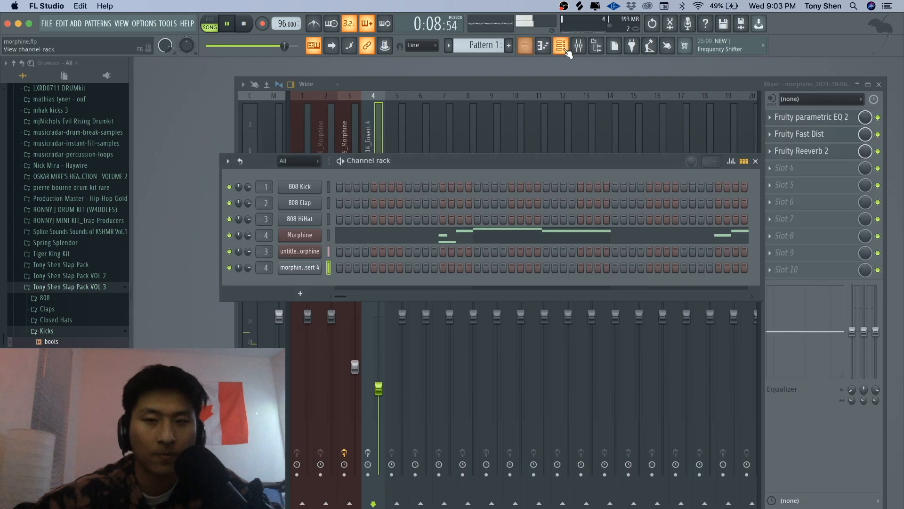
left_click(567, 49)
left_click(566, 50)
left_click(566, 50)
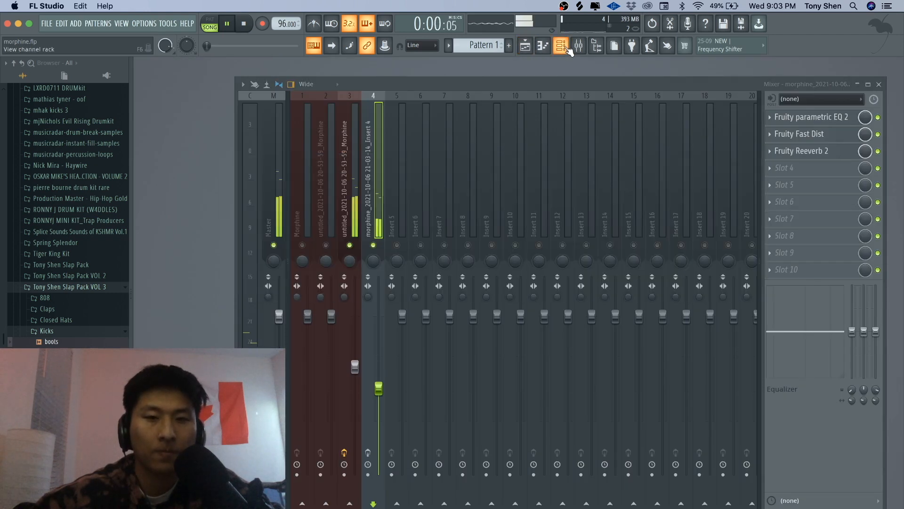
left_click(534, 47)
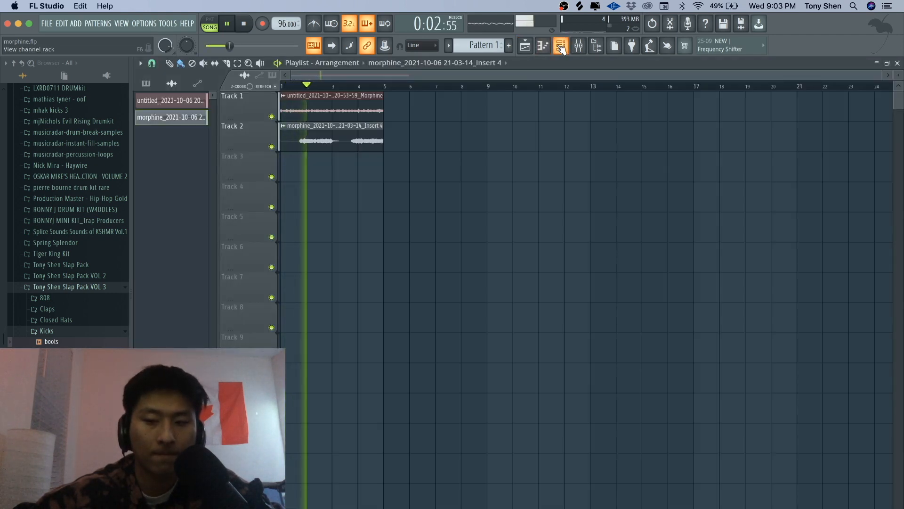
left_click(561, 50)
key("space")
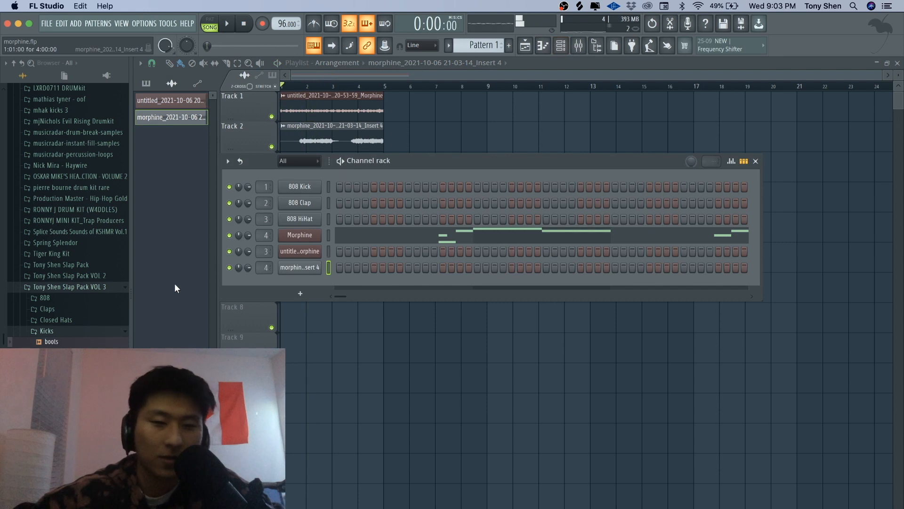
- Add the rick clap sample from the Claps folder of Slap Pack VOL 3 as a new channel below the existing ones
left_click(61, 333)
left_click(77, 287)
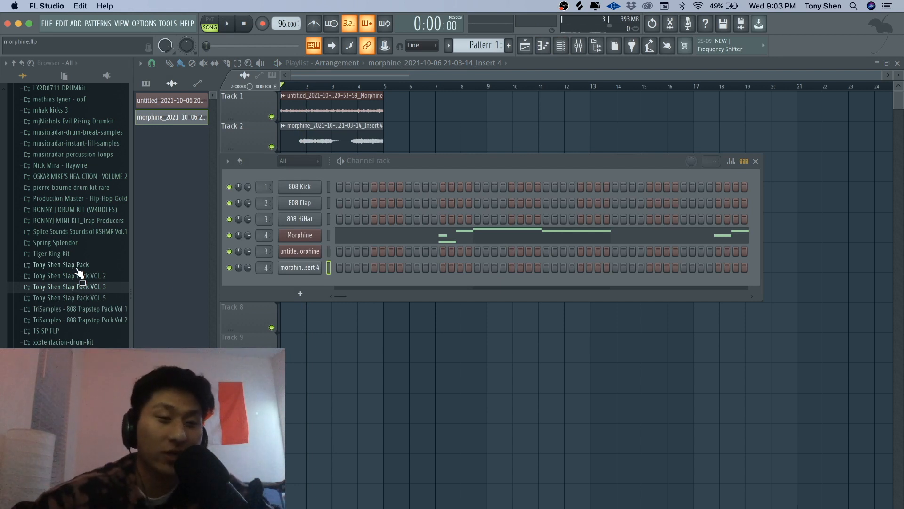
left_click(77, 287)
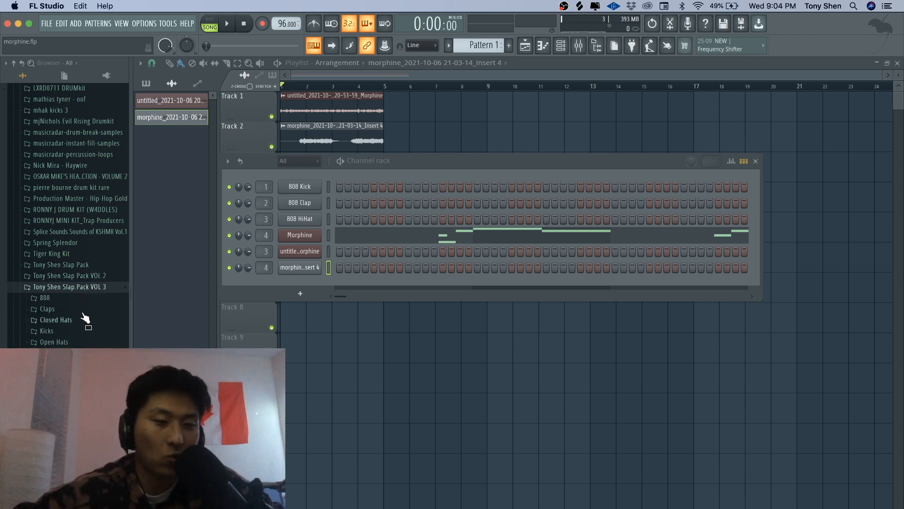
left_click(84, 310)
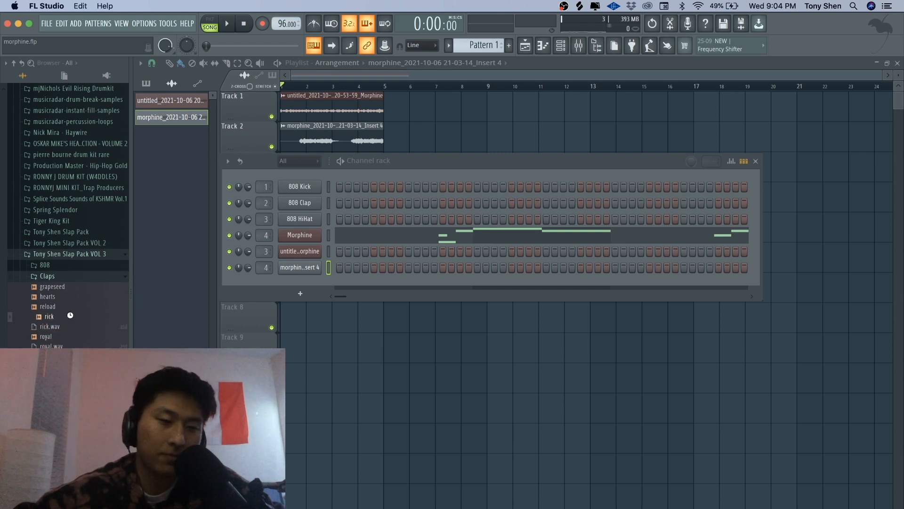
left_click(70, 316)
left_click_drag(334, 281, 304, 278)
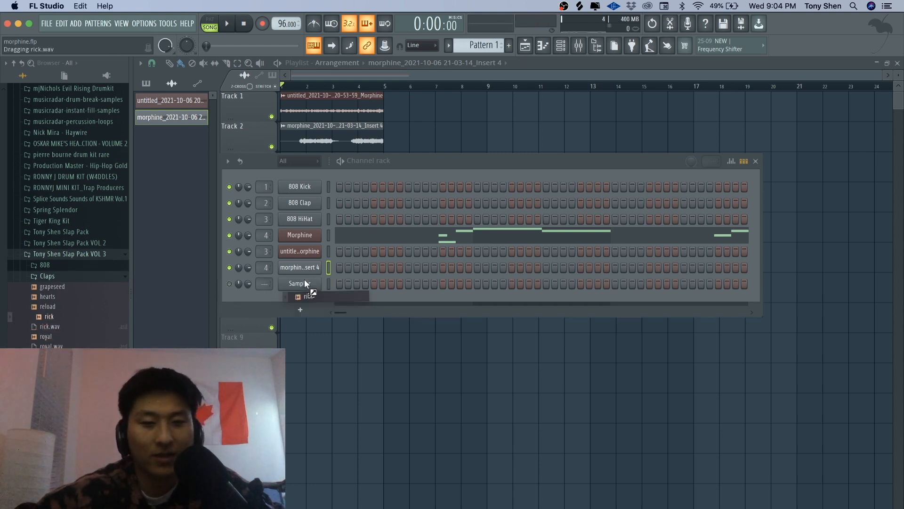
- Create Pattern 2 with a rick clap on step 5 and lay its clip over bars 1 to 4 of playlist track 3
left_click(374, 284)
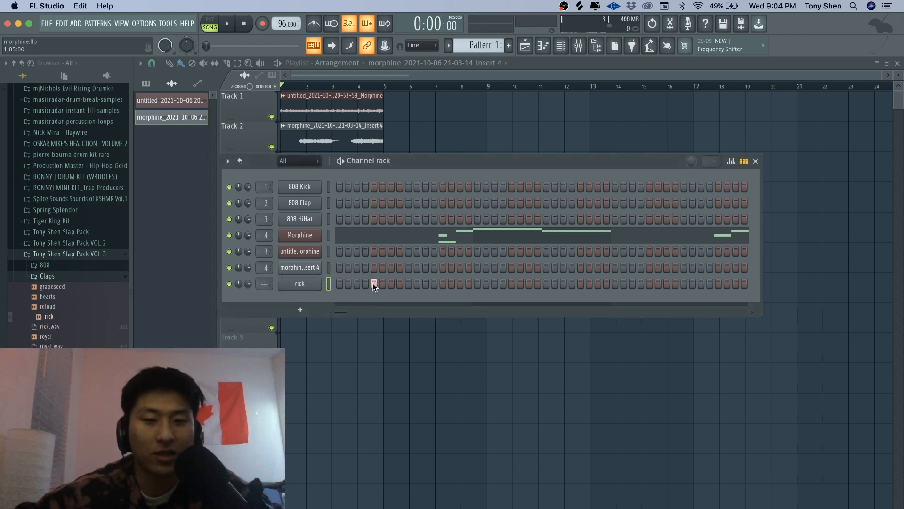
left_click(479, 47)
left_click_drag(476, 46, 477, 39)
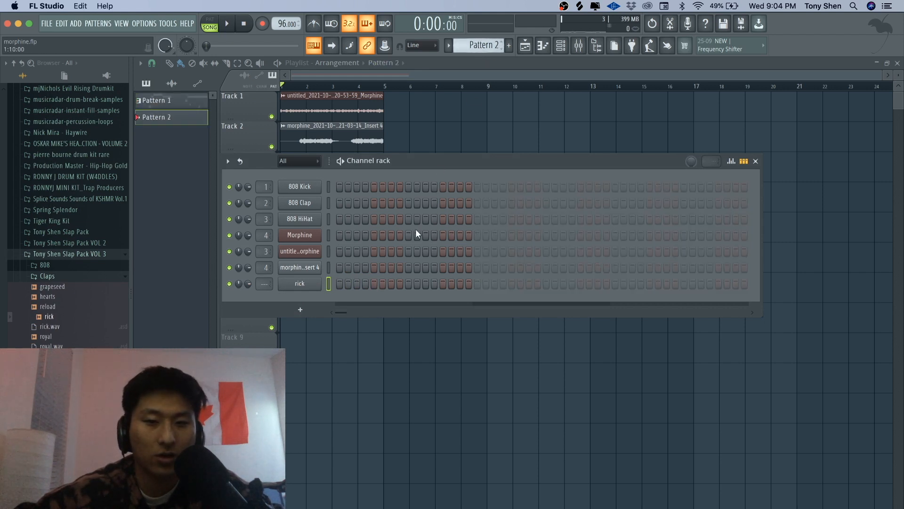
left_click(375, 282)
left_click(442, 146)
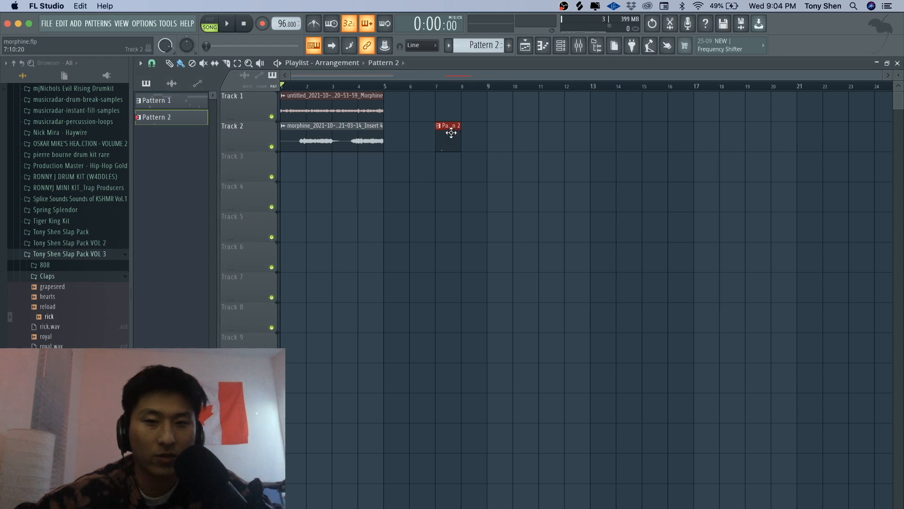
left_click_drag(451, 134, 375, 161)
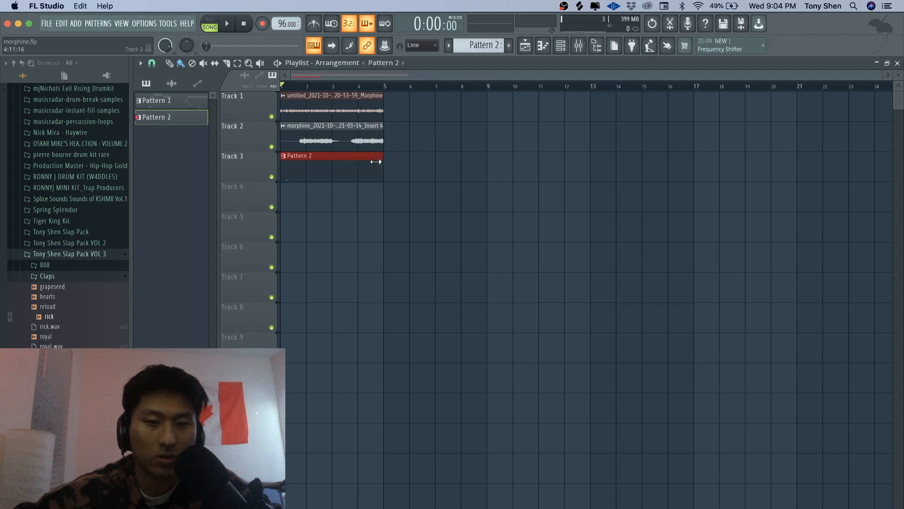
- Duplicate the rick clap note at C5 so it hits beats 2 and 4 in all four bars of Pattern 2
double_click(337, 167)
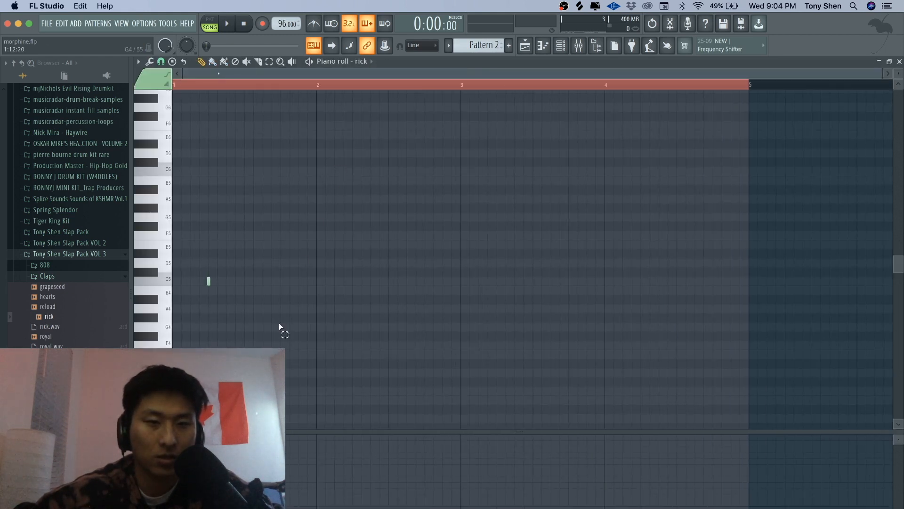
left_click_drag(279, 324, 177, 234)
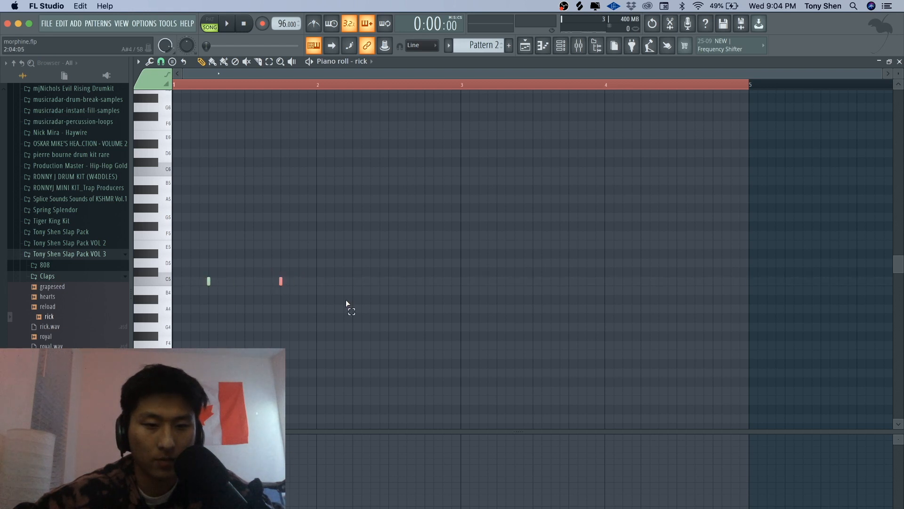
left_click_drag(347, 304, 164, 237)
mouse_move(210, 282)
left_mouse_down()
mouse_move(323, 297)
mouse_move(349, 289)
mouse_move(208, 280)
left_mouse_up()
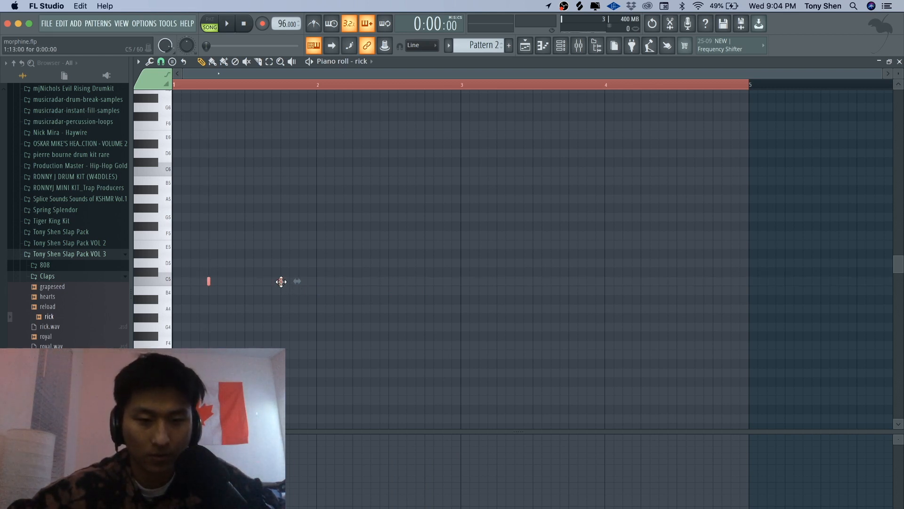
left_click_drag(282, 281, 424, 281, "shift")
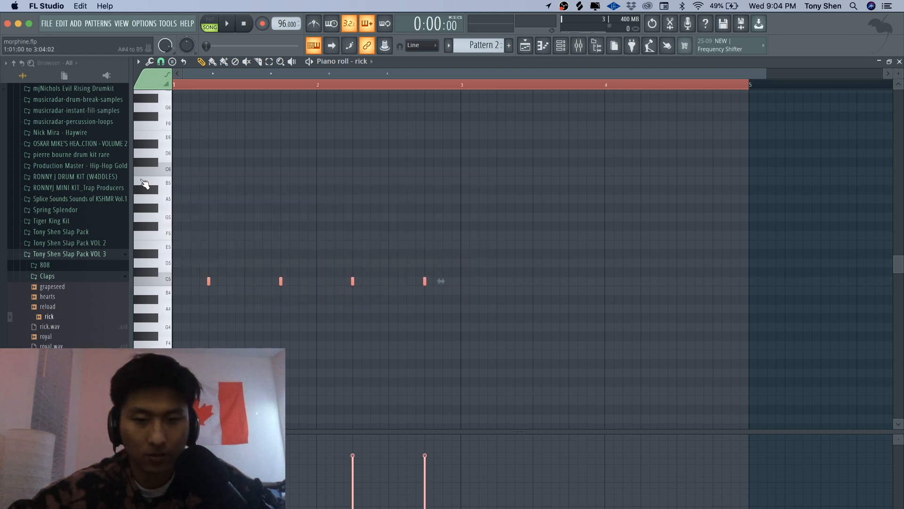
left_click_drag(208, 282, 496, 296, "shift")
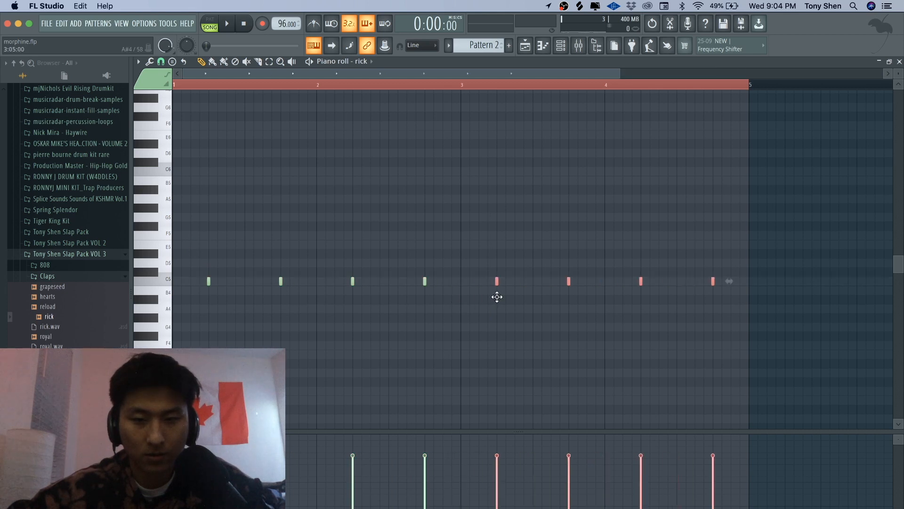
key("super+d")
- Add the nemo sample from the 808 folder of Slap Pack VOL 3 as a new channel below rick
key("space")
key("F6")
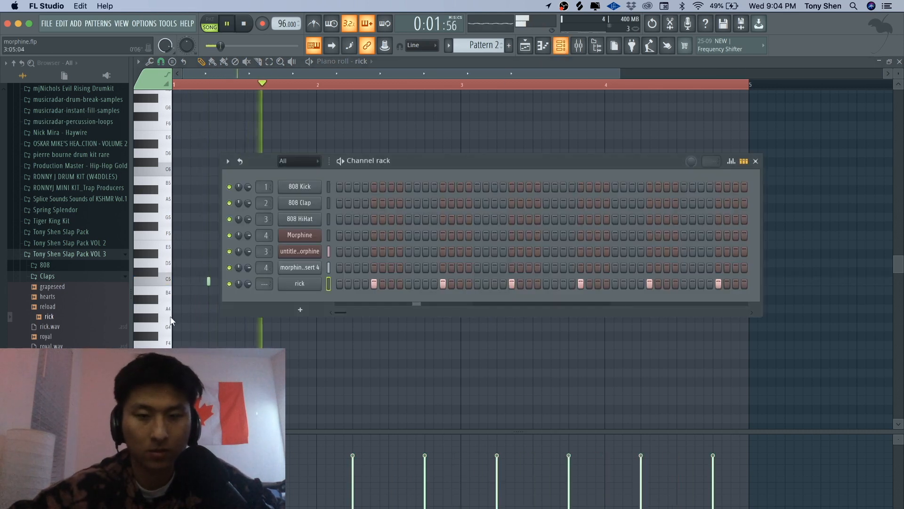
left_click(59, 278)
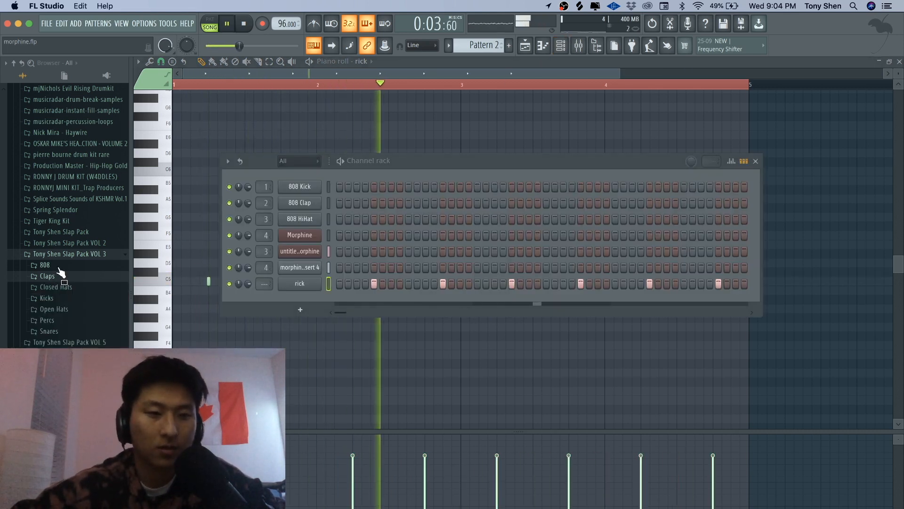
left_click(58, 268)
left_click(59, 268)
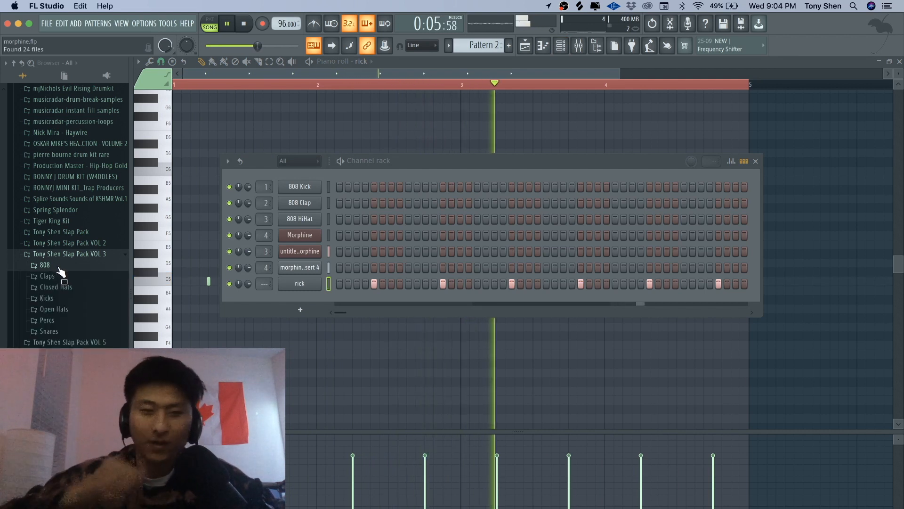
key("space")
left_click(59, 267)
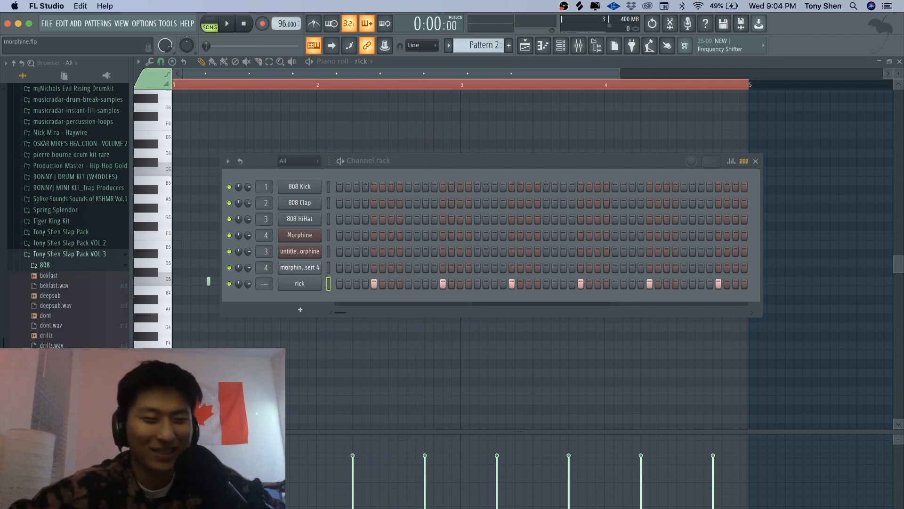
left_click(46, 415)
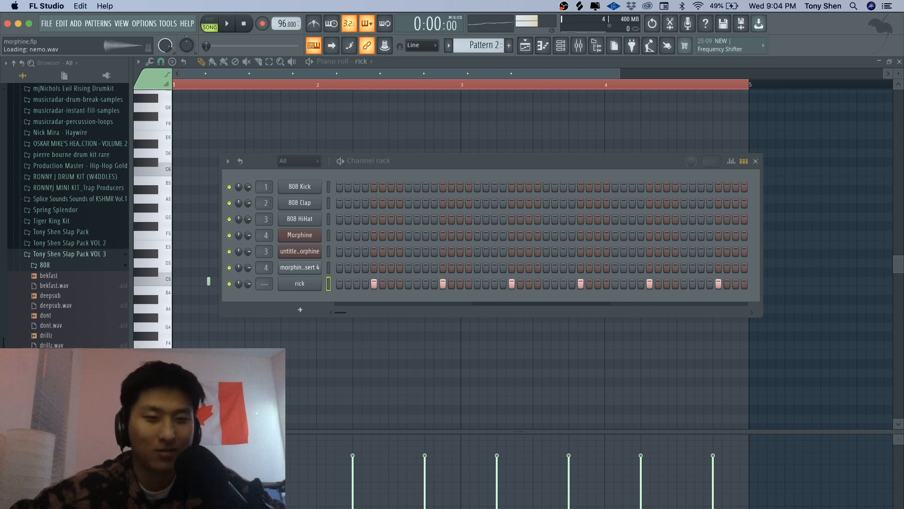
key("space")
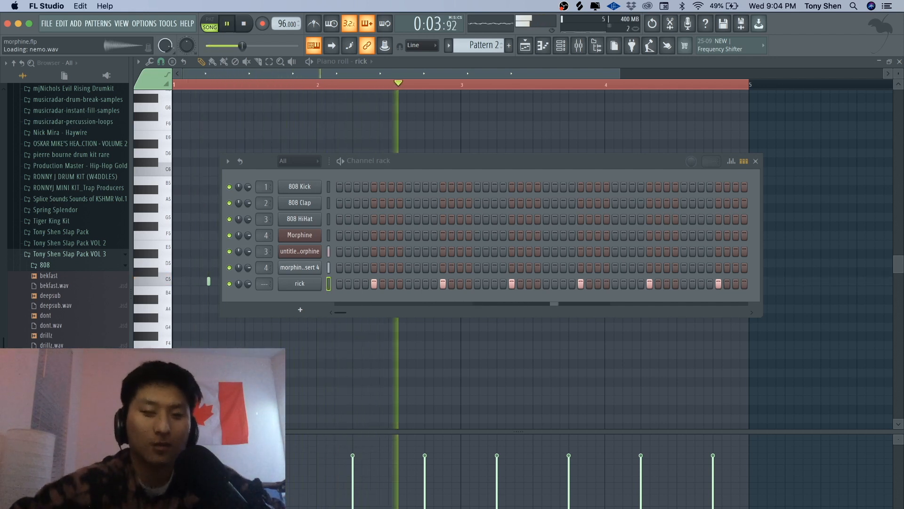
left_click_drag(46, 414, 284, 297)
key("space")
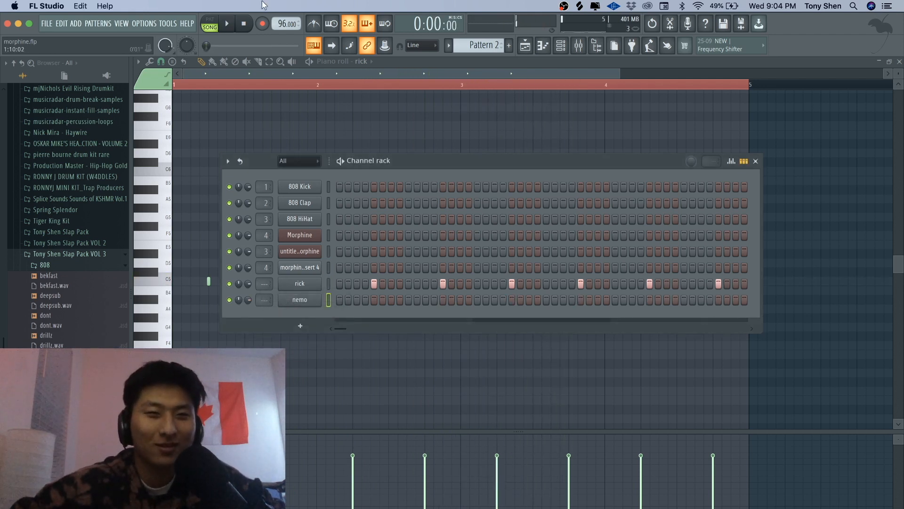
- Record a C5 rhythm live on the nemo channel across bars 1 to 4 of Pattern 2, capturing notes and automation
left_click(262, 24)
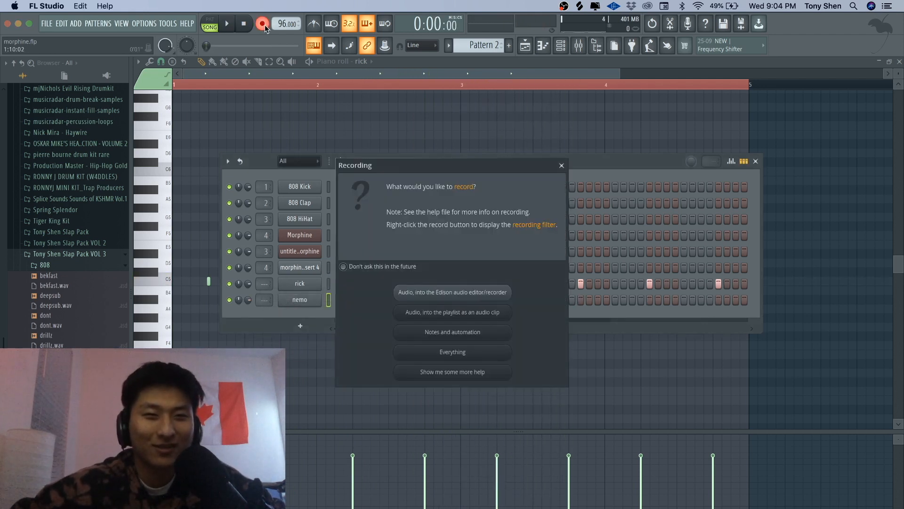
left_click(440, 333)
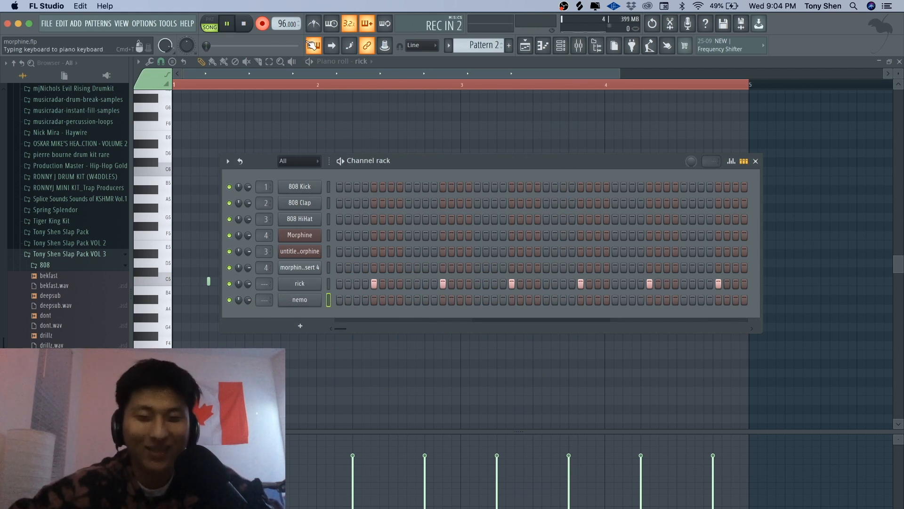
key("q")
key("q")
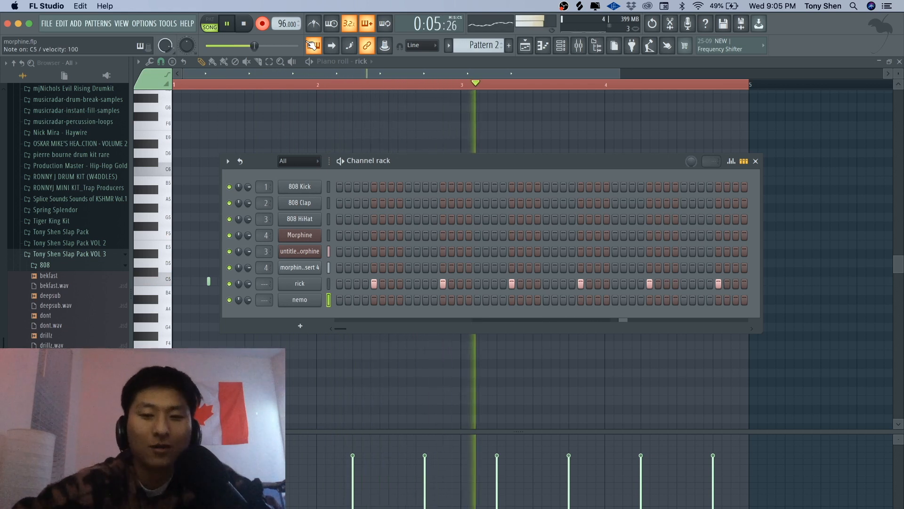
key("q")
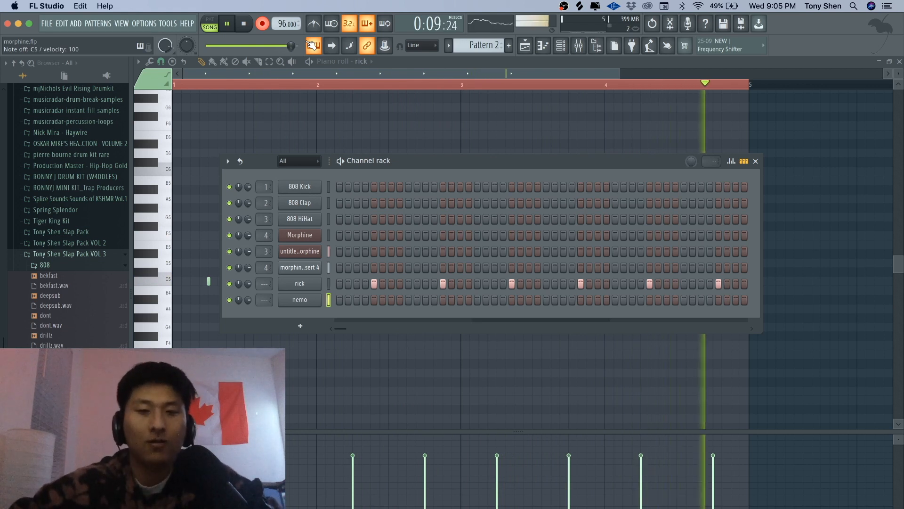
key("space")
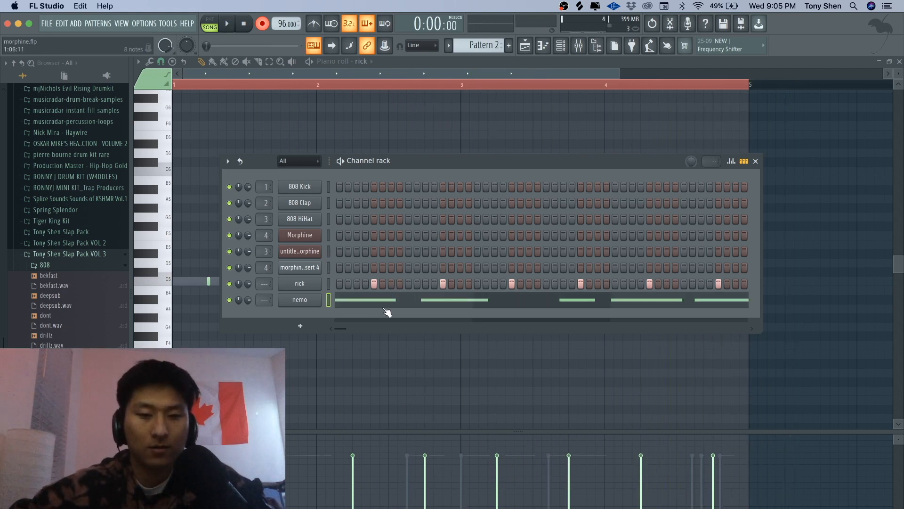
- Quantize the nemo notes and make them legato, removing the last short note and extending the one before it to the end of bar 4
key("F7")
key("ctrl+q")
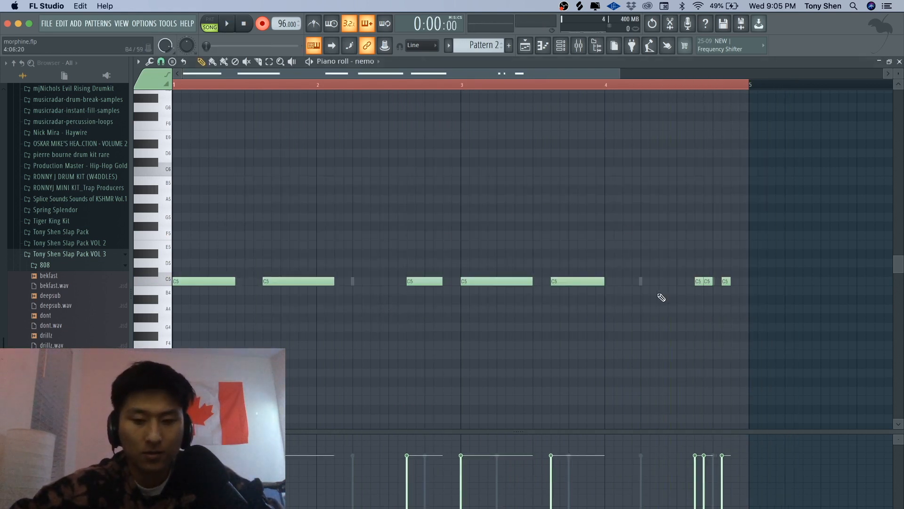
key("ctrl+l")
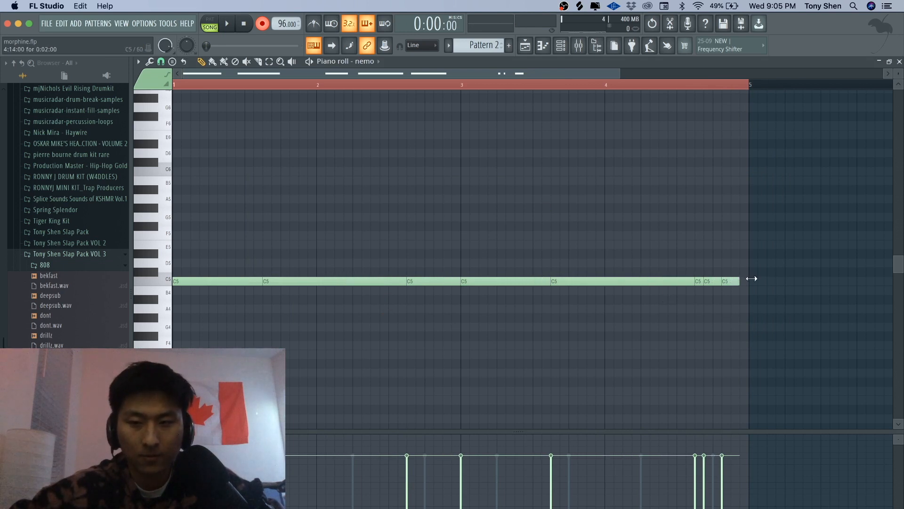
right_click(742, 282)
left_click_drag(684, 281, 566, 282)
key("ctrl+z")
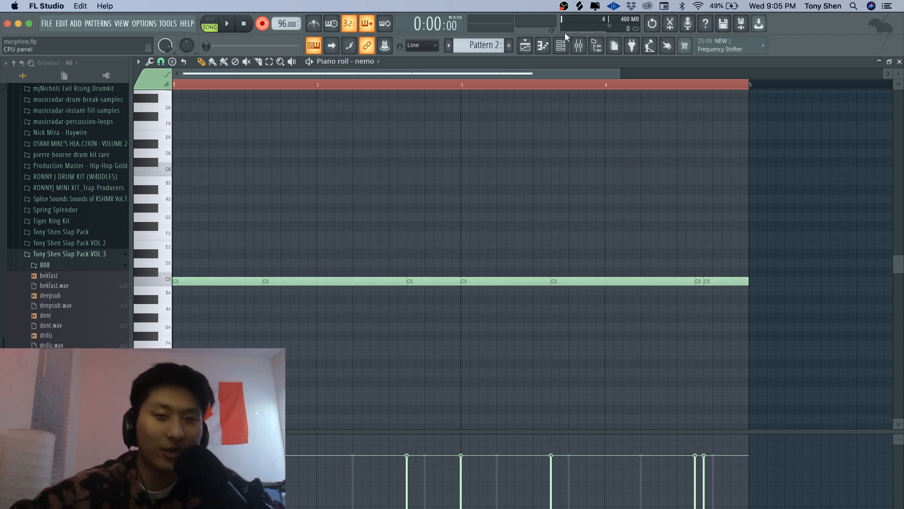
- Load the nemo sample from its channel settings into Edison and detect its pitch regions
left_click(564, 48)
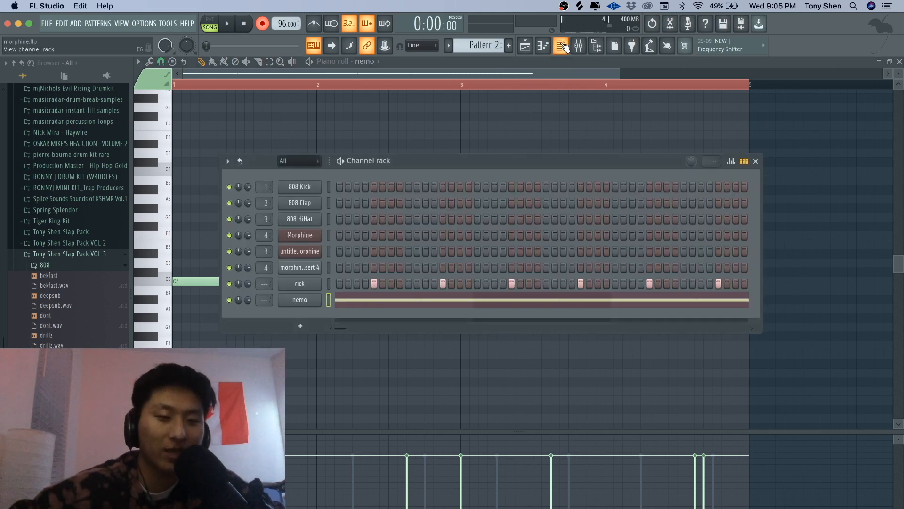
left_click(308, 299)
left_click(256, 190)
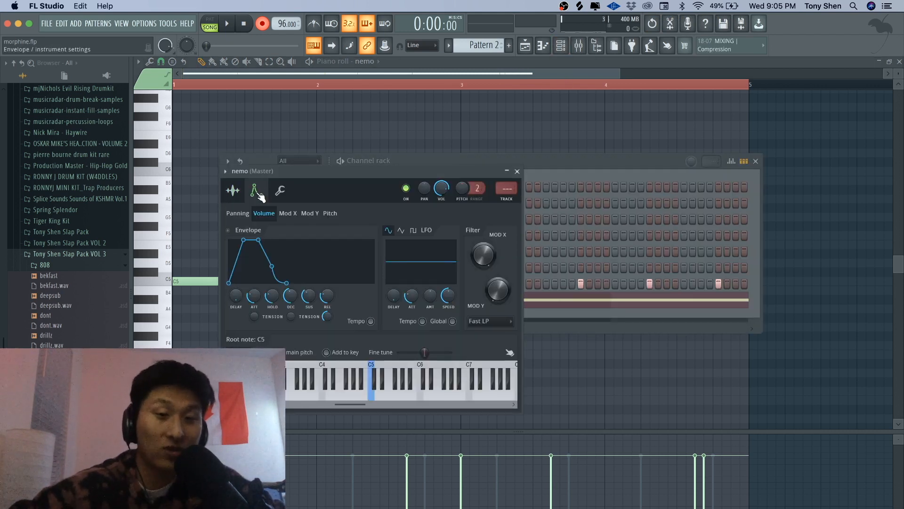
left_click(234, 190)
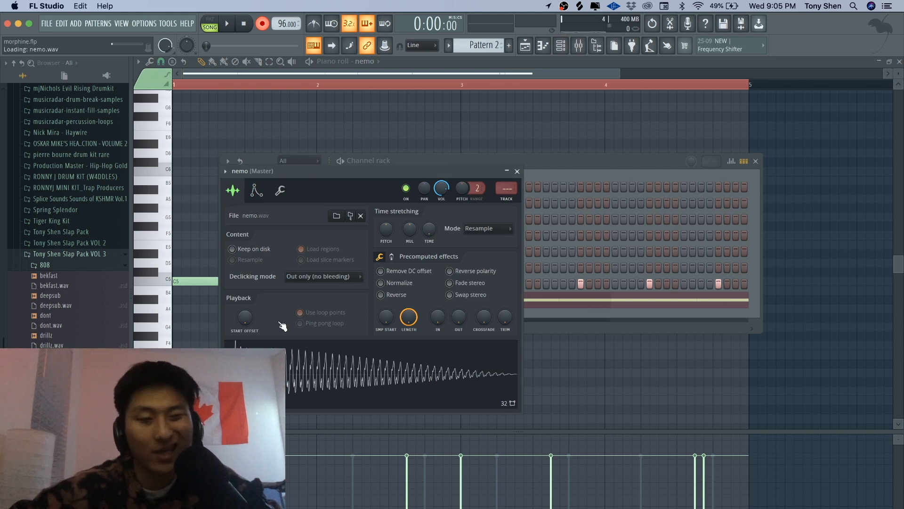
left_click(282, 351)
left_click(241, 161)
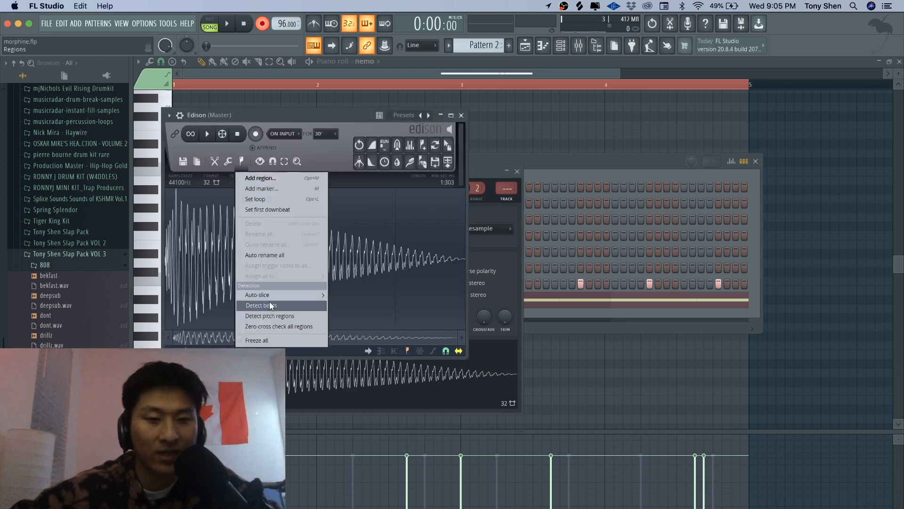
left_click(264, 315)
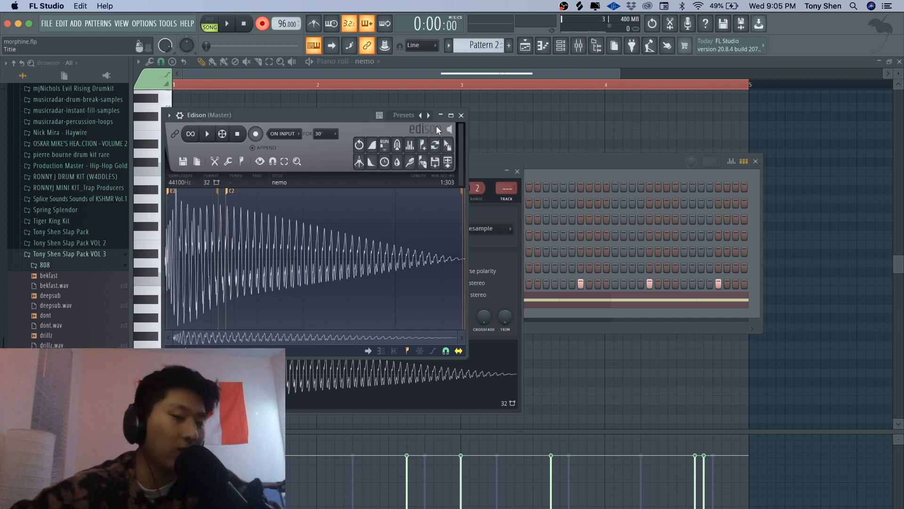
left_click(462, 115)
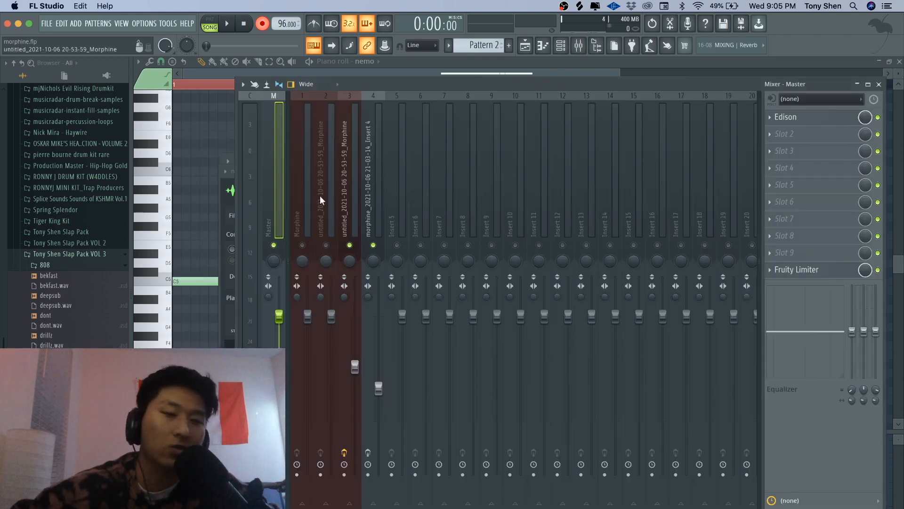
- Set nemo's volume envelope to 0% attack and full hold, with decay, sustain and release at minimum
left_click(233, 193)
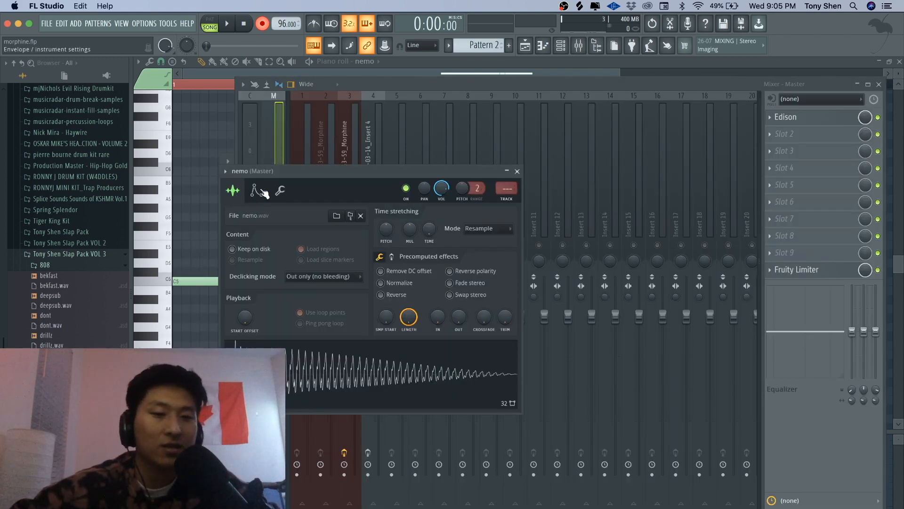
left_click(257, 191)
left_click(232, 191)
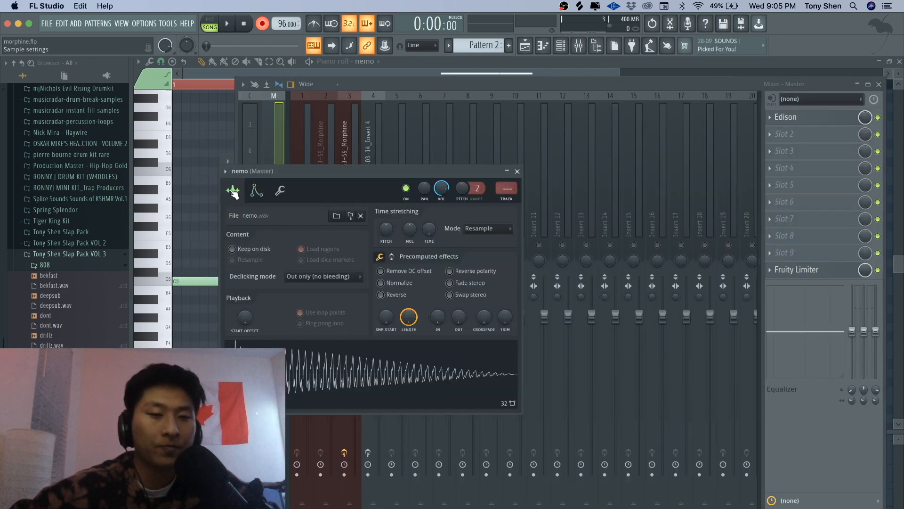
left_click(267, 191)
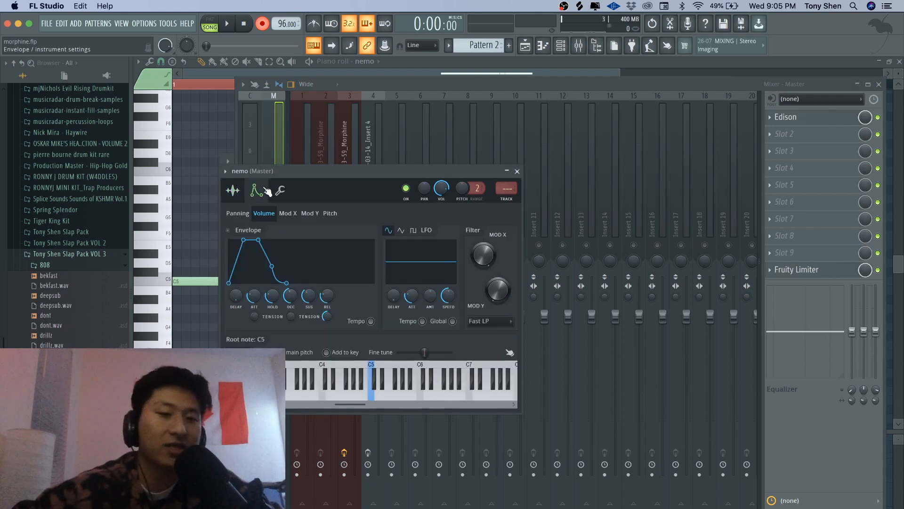
left_click(373, 392)
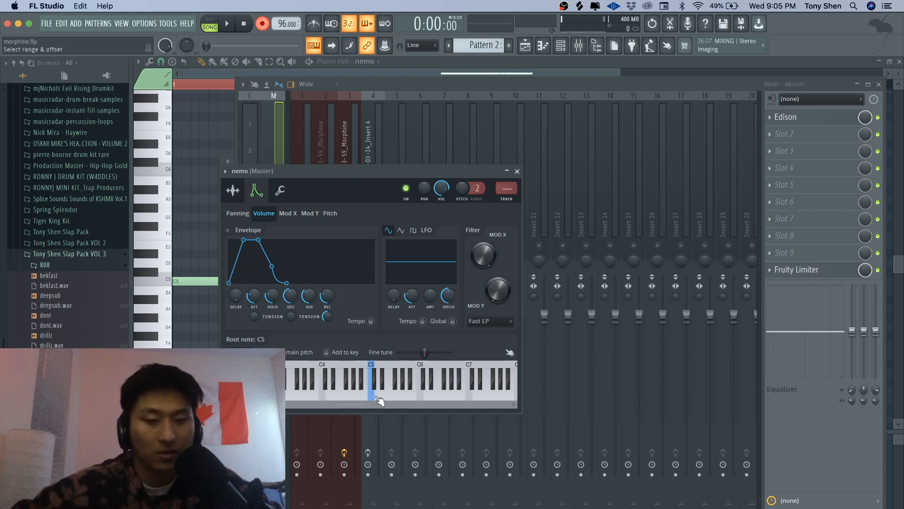
left_click_drag(254, 297, 254, 330)
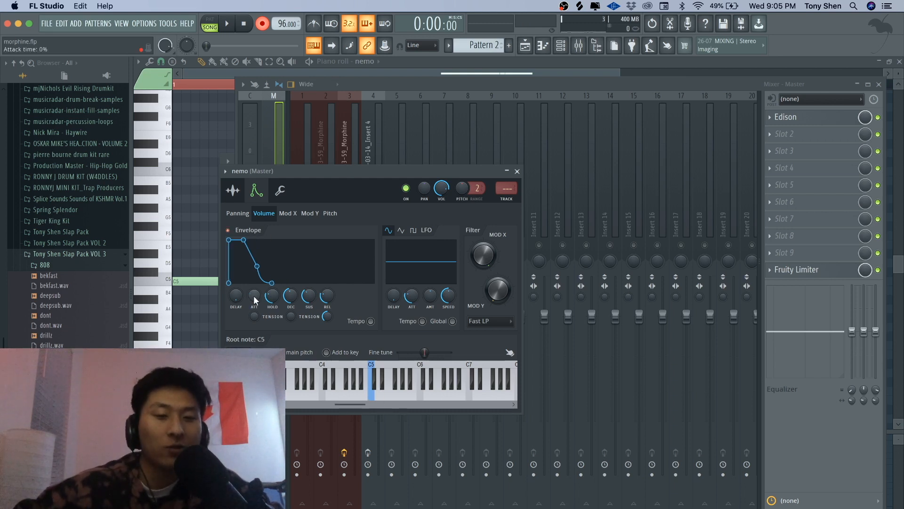
left_click_drag(290, 297, 290, 259)
left_click_drag(272, 296, 291, 320)
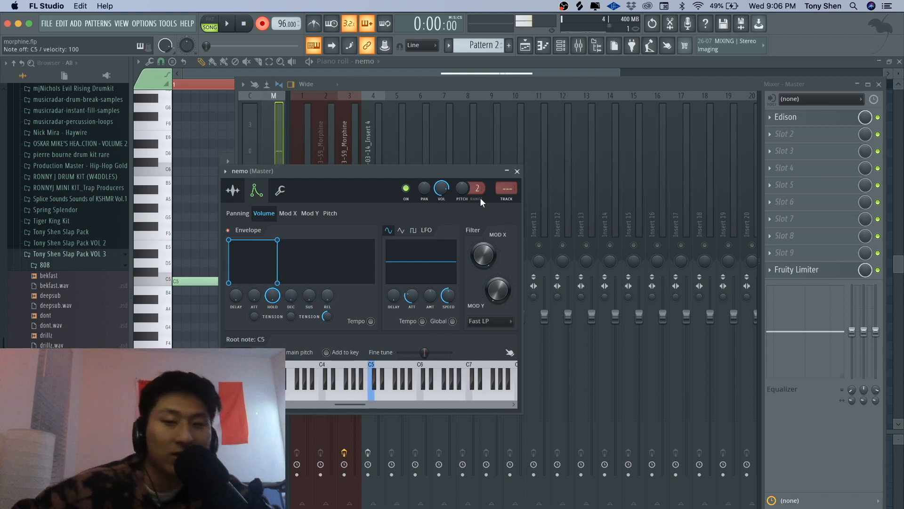
- Close nemo's channel settings, switch off recording, and play the start of the beat with nemo's piano roll open
left_click(517, 172)
left_click(561, 46)
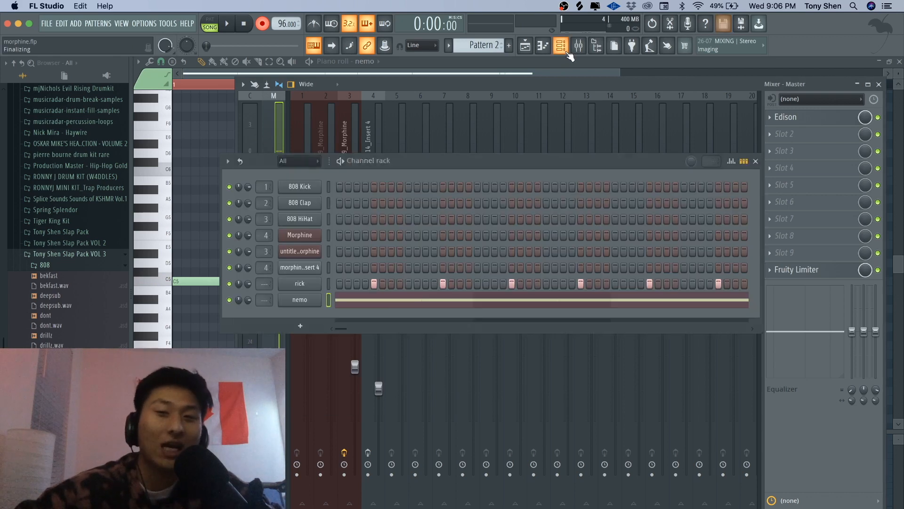
left_click(426, 301)
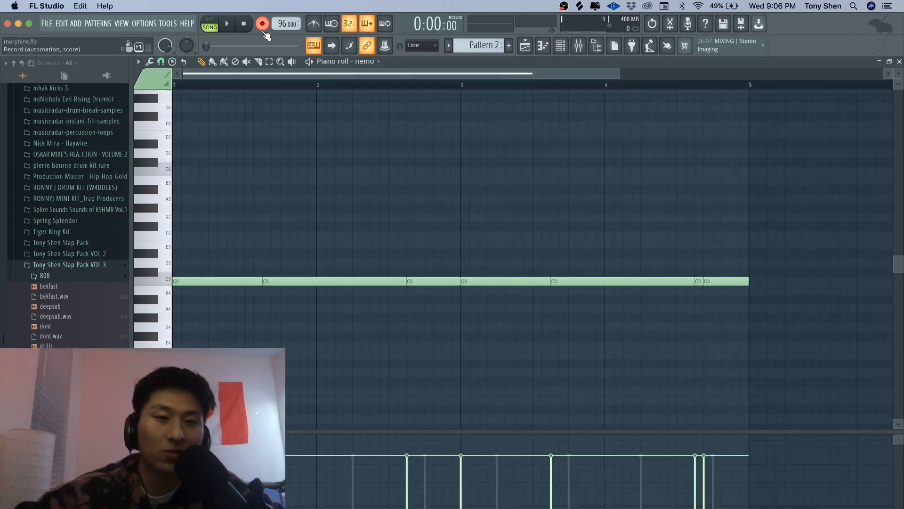
key("c")
key("space")
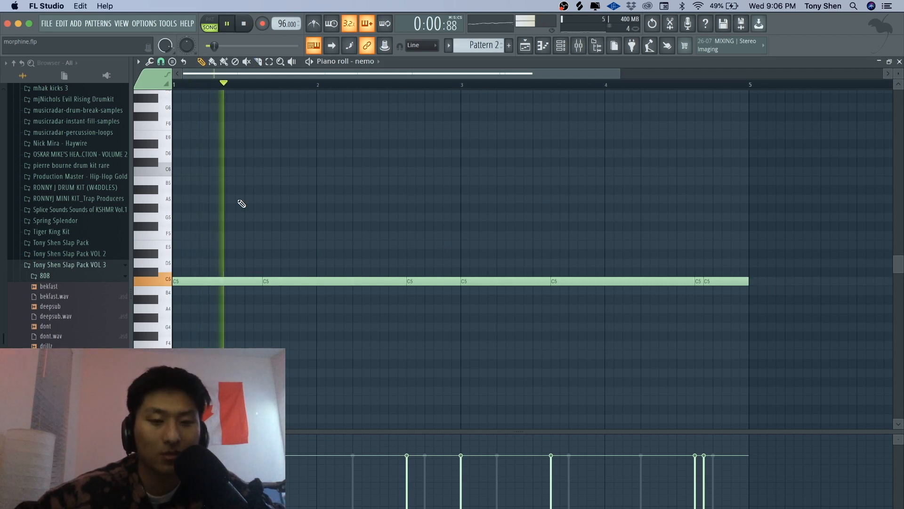
key("space")
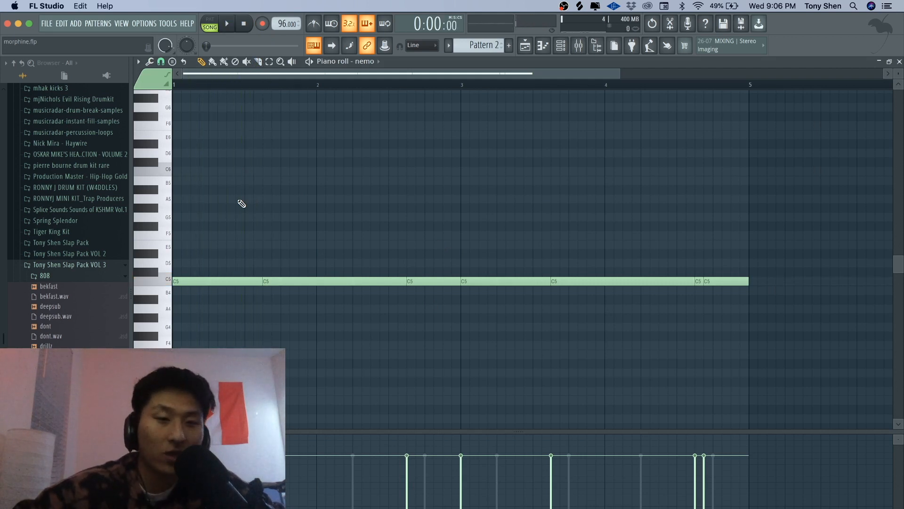
- Transpose all nemo notes up two octaves to C7 and play the beat to hear them
key("ctrl+Up")
key("ctrl+Up")
scroll(242, 203, "up", 5)
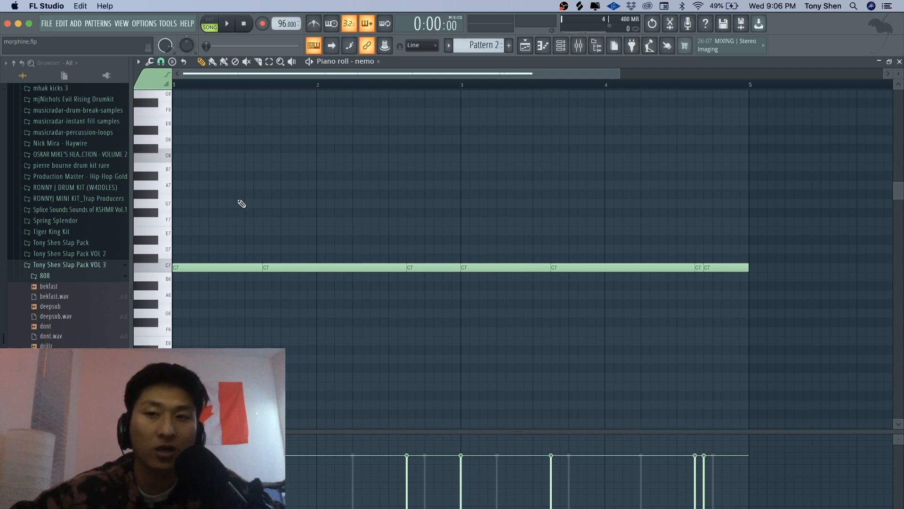
key("space")
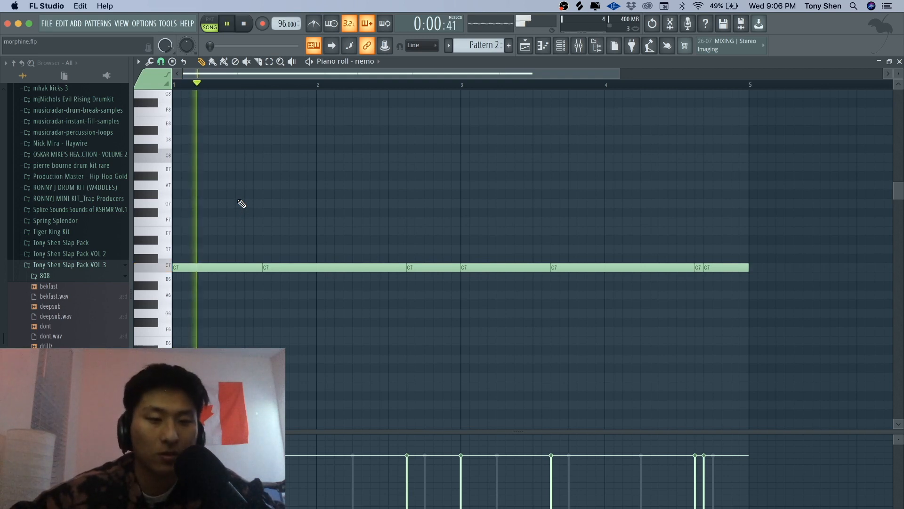
key("space")
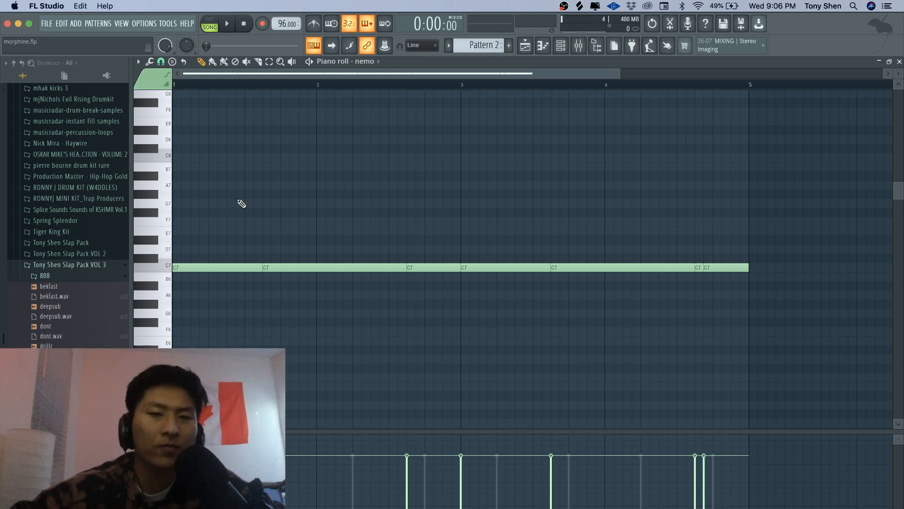
key("space")
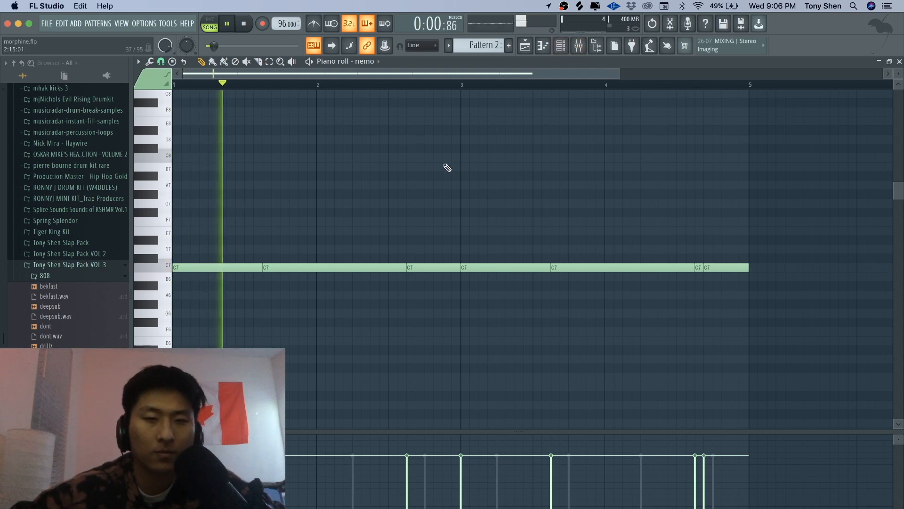
- Transpose all nemo notes up seven semitones to G7 and play the beat to check the pitch
key("space")
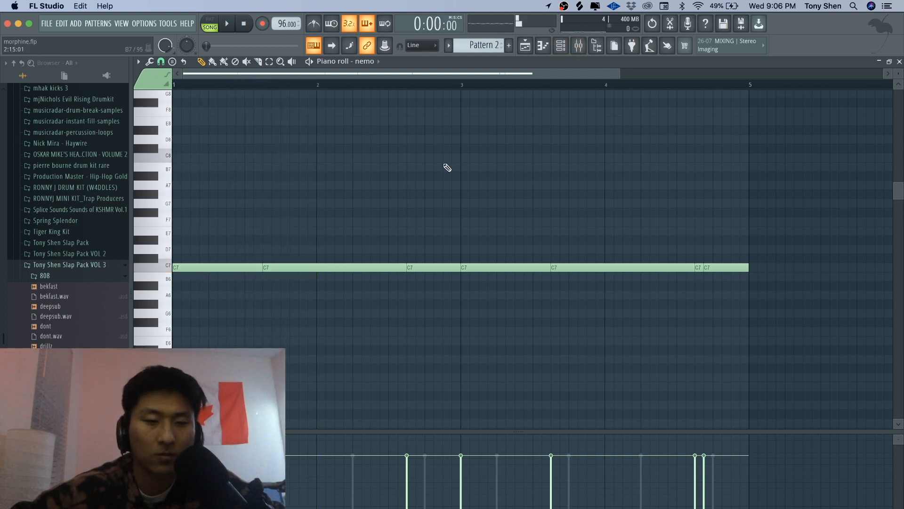
key("Up")
key("Up")
key("Up")
key("Up")
key("Up")
key("Up")
key("Up")
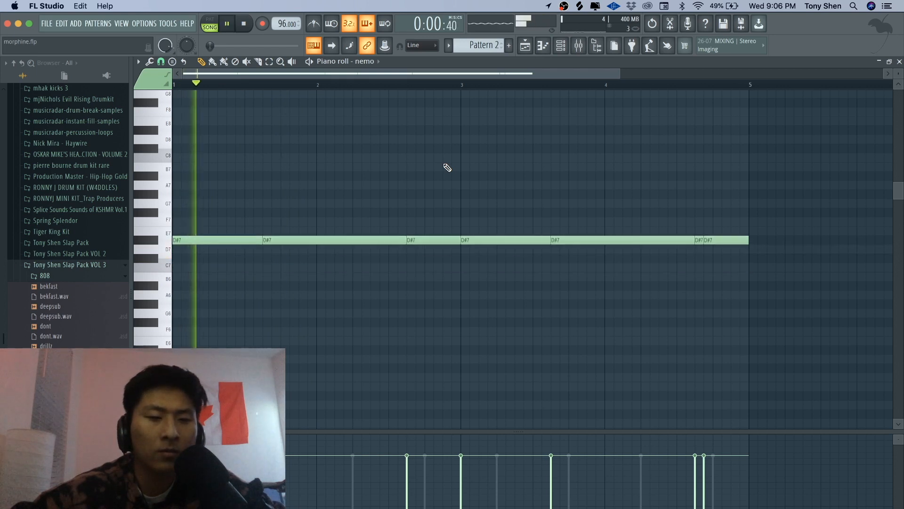
key("space")
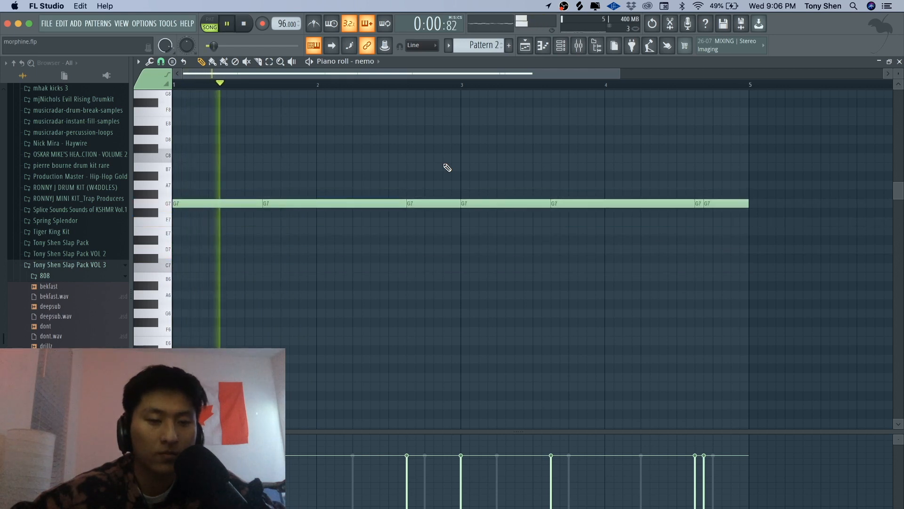
key("space")
key("space")
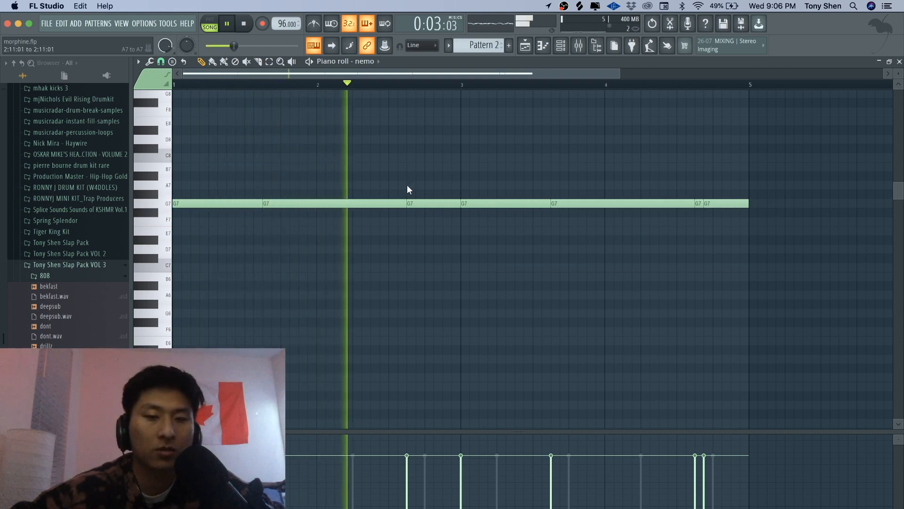
key("space")
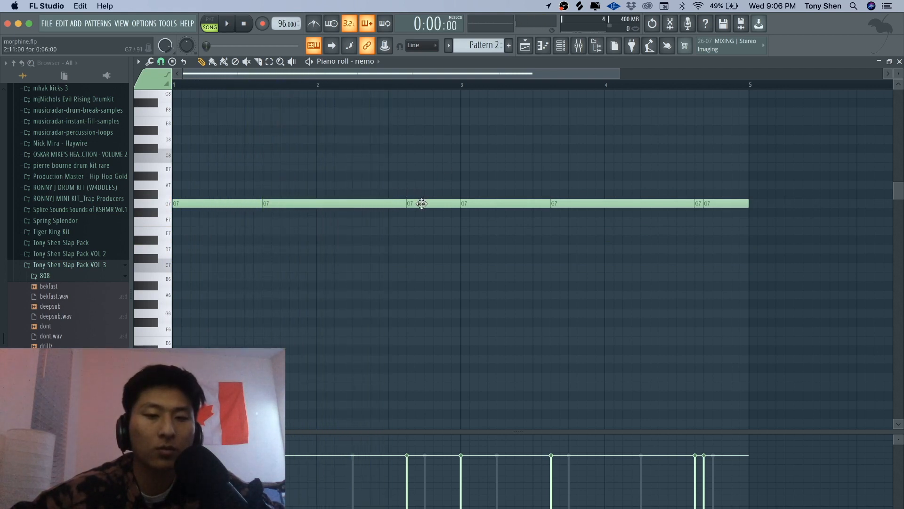
- Lower the nemo note late in bar 2 to D#7 and bar 4's last two notes to D7 and D#7, and play from bar 4
left_click_drag(422, 203, 420, 240)
key("space")
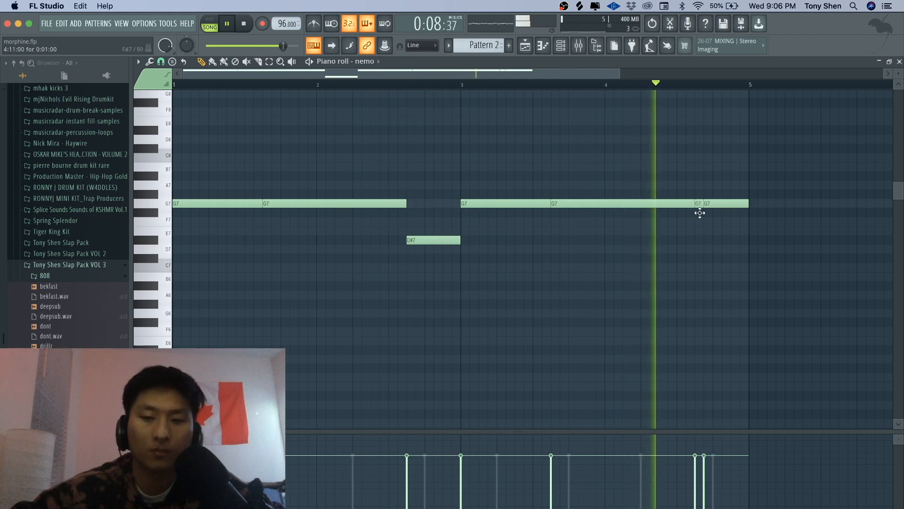
left_click_drag(700, 214, 698, 248)
key("space")
left_click_drag(721, 201, 720, 238)
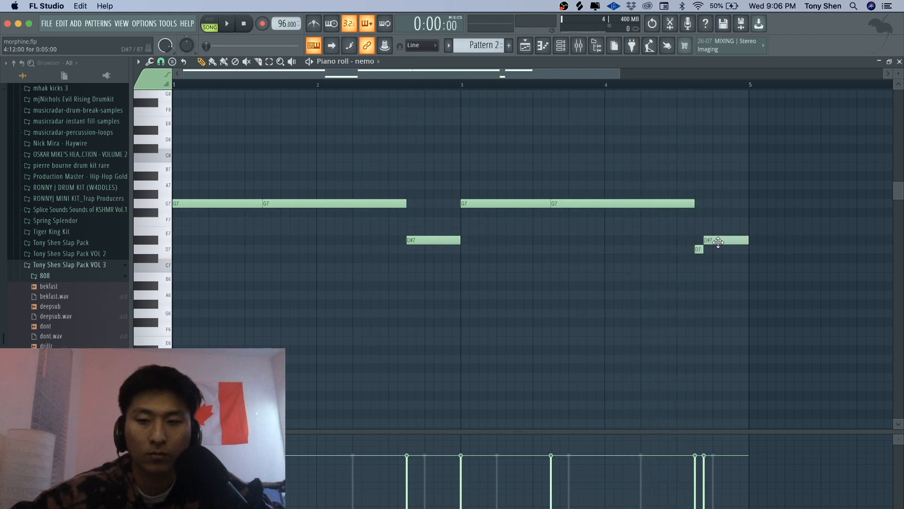
left_click(718, 241)
left_click(699, 249)
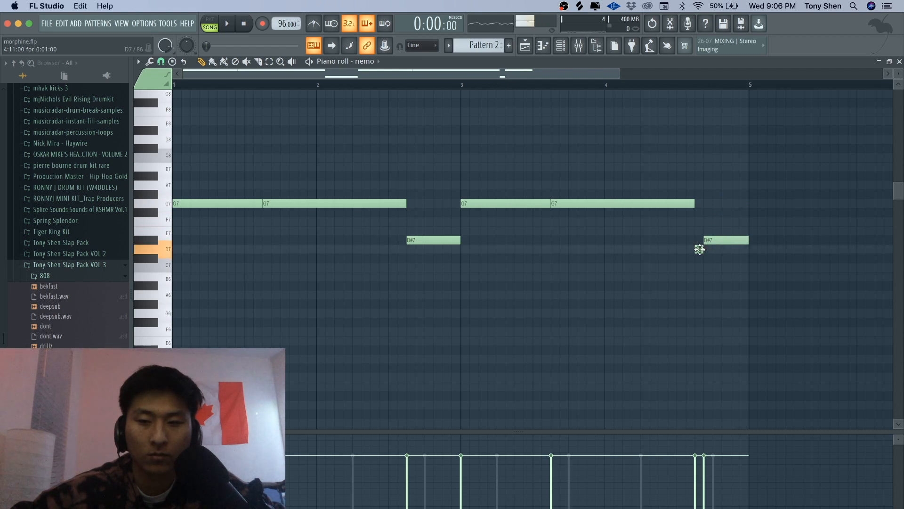
left_click(715, 241)
left_click(610, 86)
key("space")
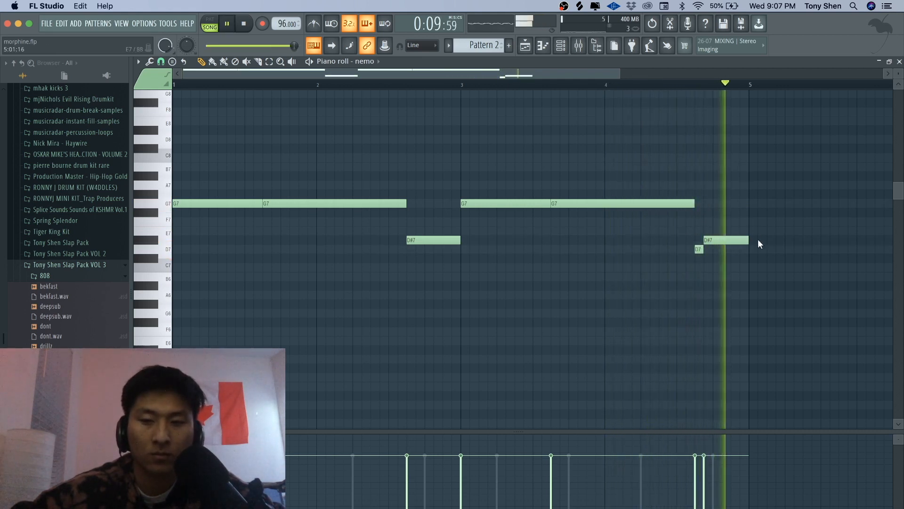
- Shorten the last D#7 note in bar 4 to three steps and play bar 4
key("space")
left_click_drag(749, 238, 731, 239)
key("space")
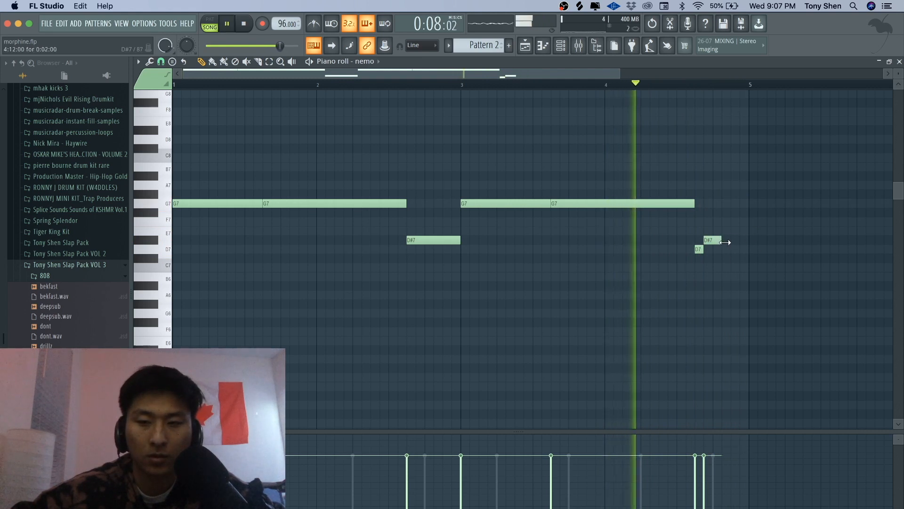
key("space")
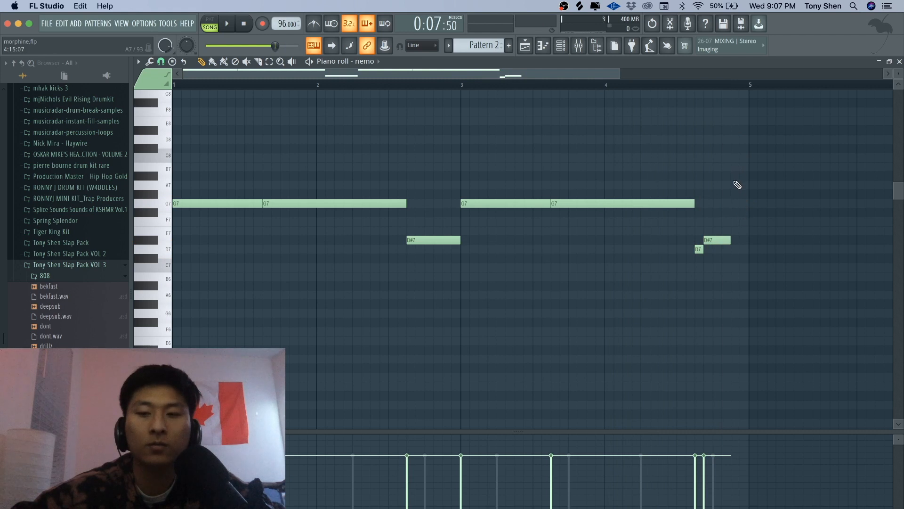
- Add a two-step A#7 note at the end of bar 4, raise it one octave to A#8, and play it
mouse_move(737, 185)
left_mouse_down()
mouse_move(734, 166)
mouse_move(734, 175)
left_mouse_up()
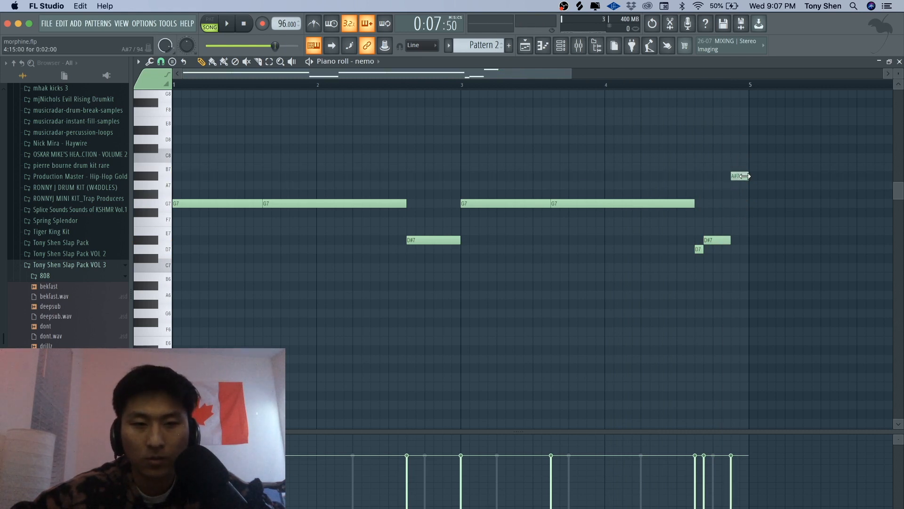
scroll(742, 165, "up", 5)
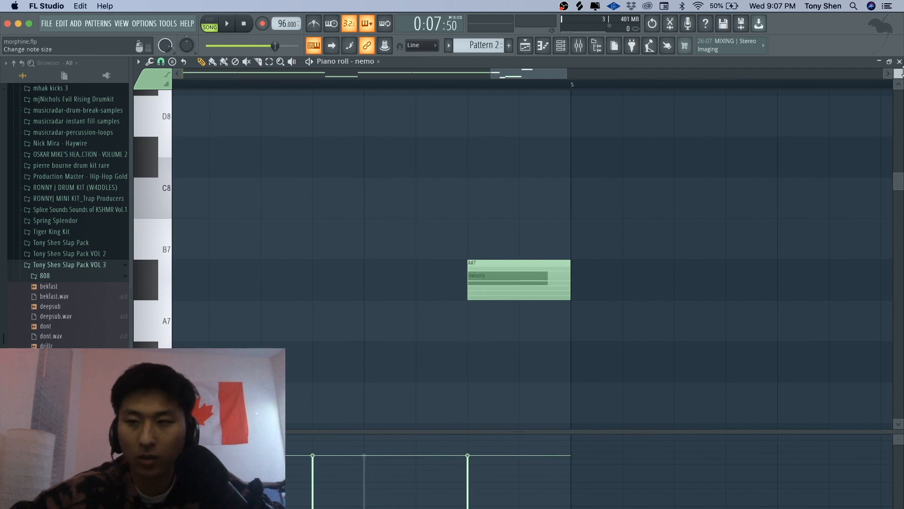
left_click_drag(901, 74, 902, 71)
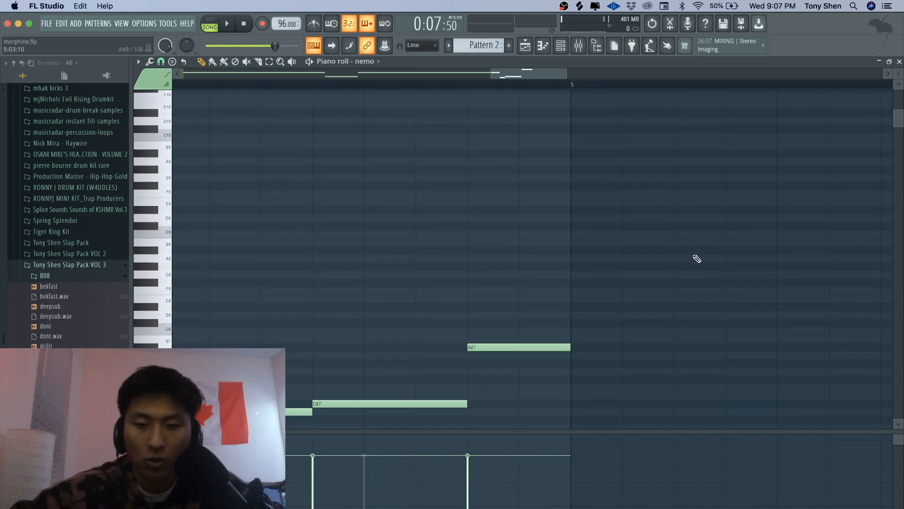
scroll(697, 256, "down", 4)
left_click_drag(585, 385, 561, 322)
key("ctrl+Up")
key("space")
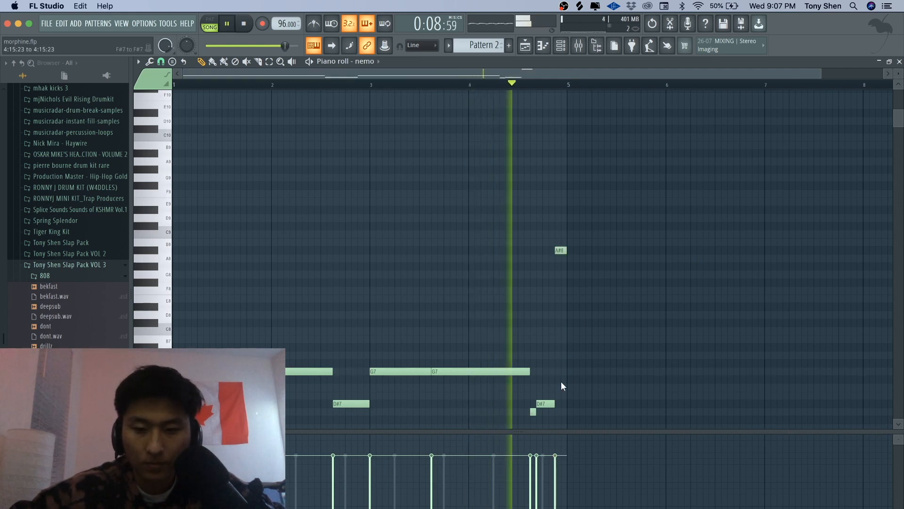
key("space")
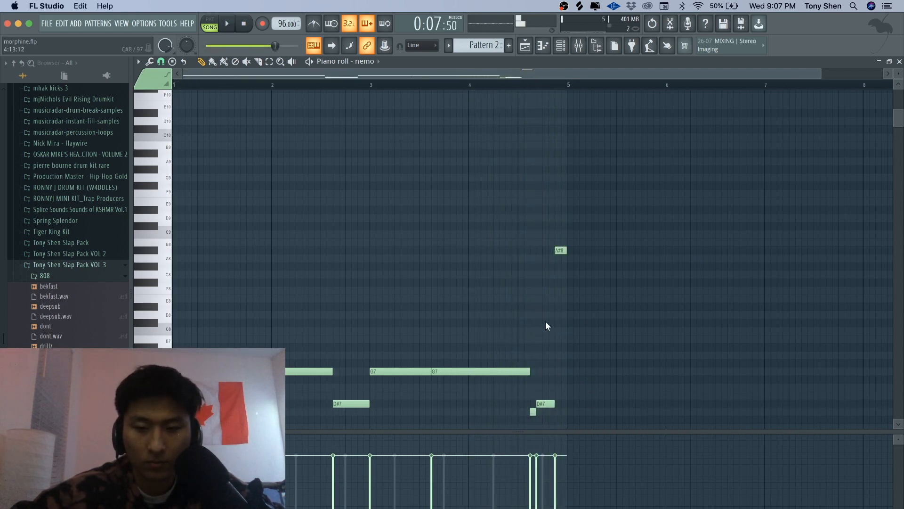
- Move the high end note to G8 directly after a shortened two-step D#7, and extend it to the end of bar 4
scroll(545, 321, "up", 4)
left_click_drag(604, 256, 580, 279)
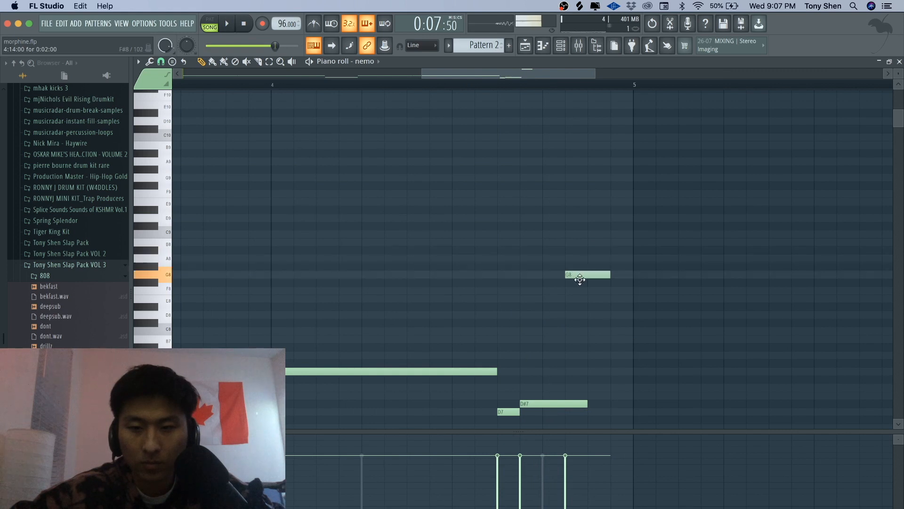
left_click_drag(583, 404, 565, 404)
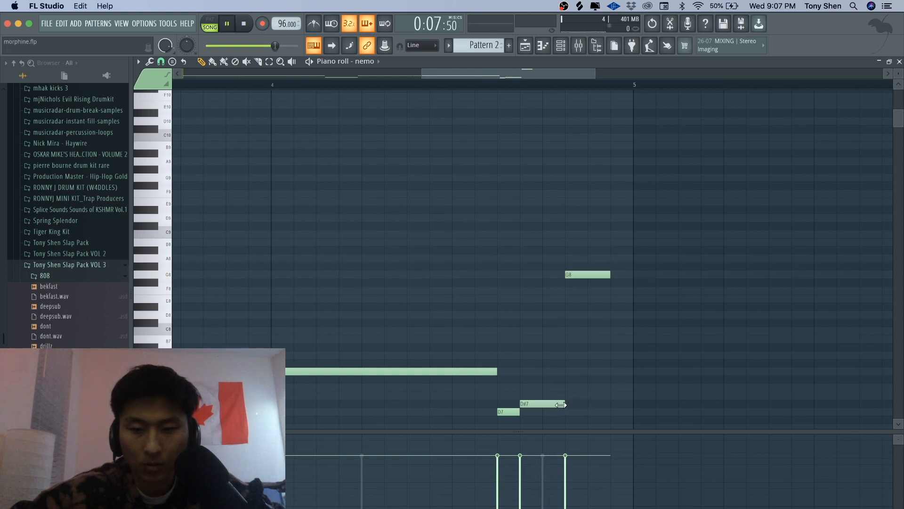
key("space")
left_click_drag(610, 274, 626, 274)
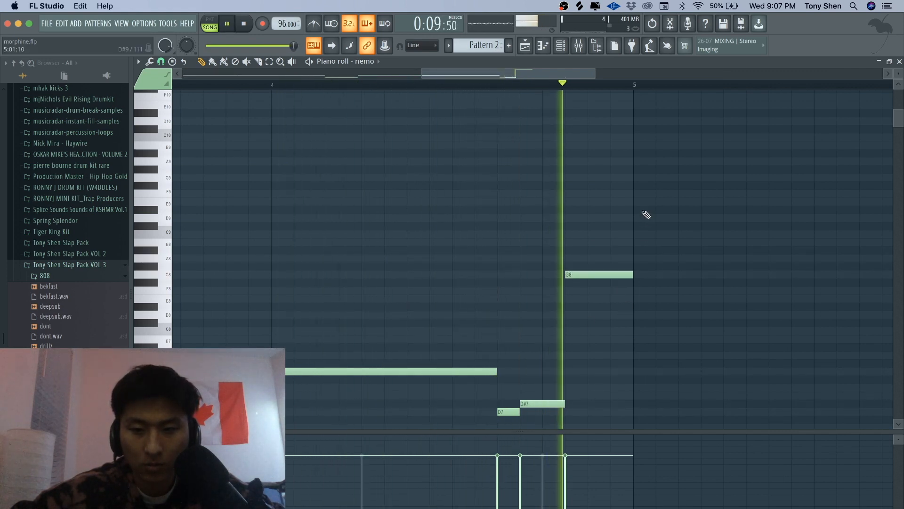
- Transpose all nemo notes down two octaves and play the lowered bass line
scroll(645, 215, "down", 5)
key("space")
key("super+Down")
key("super+Down")
key("space")
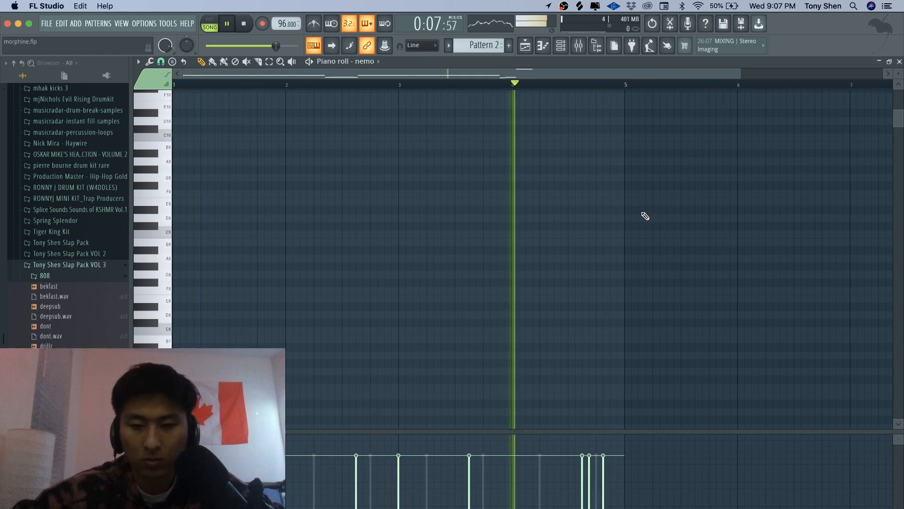
scroll(645, 215, "down", 6)
scroll(645, 217, "down", 2)
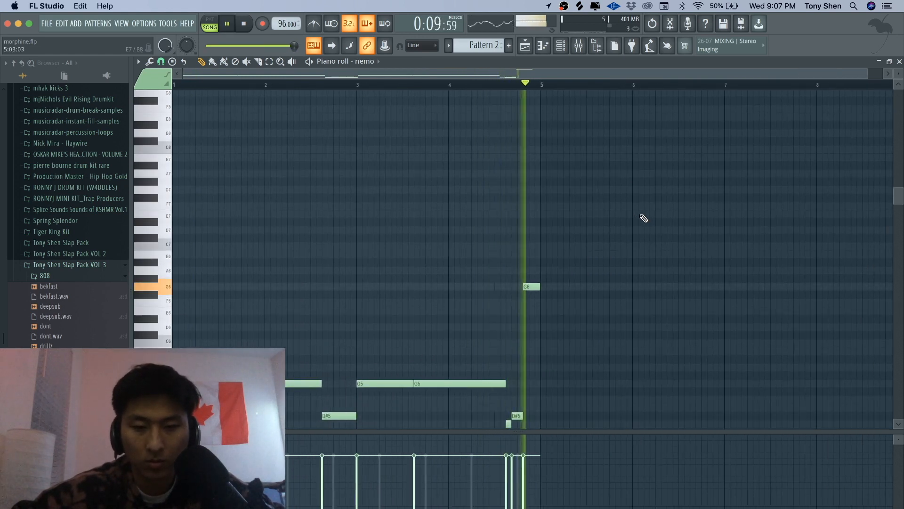
left_click_drag(538, 283, 535, 278)
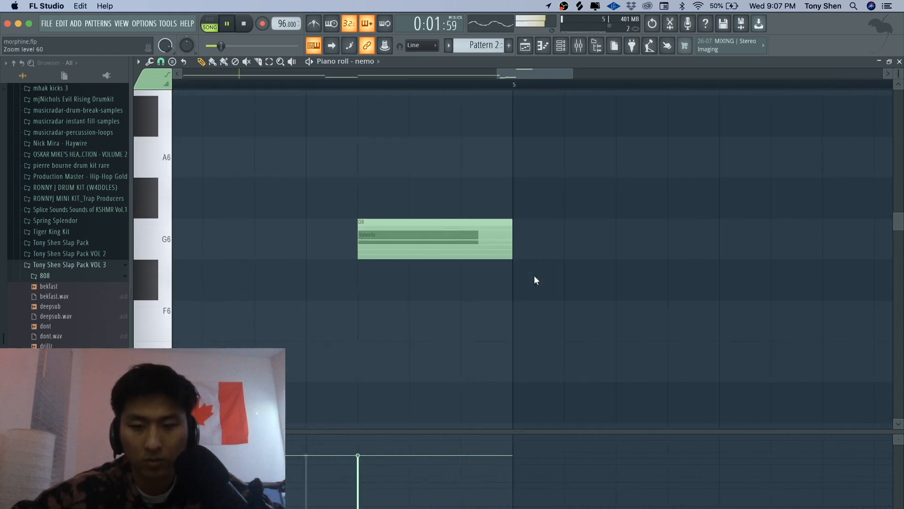
scroll(801, 222, "down", 5)
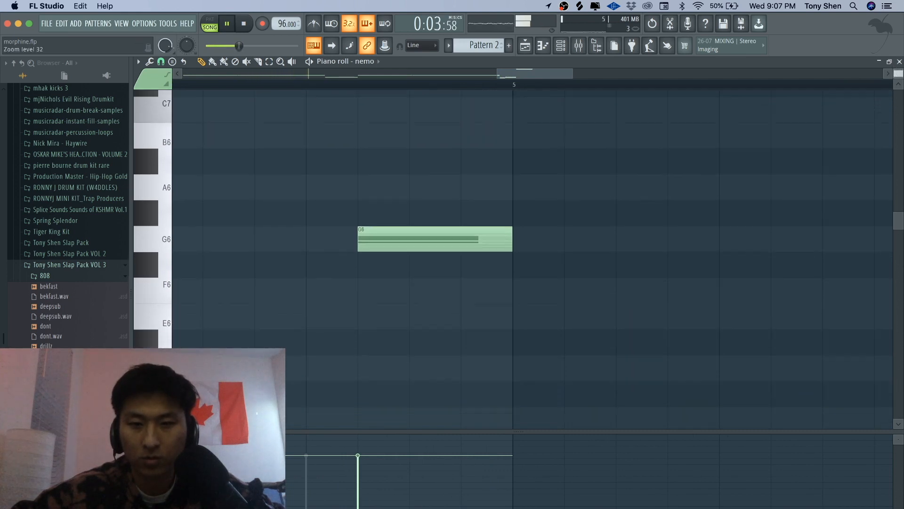
scroll(802, 222, "down", 5)
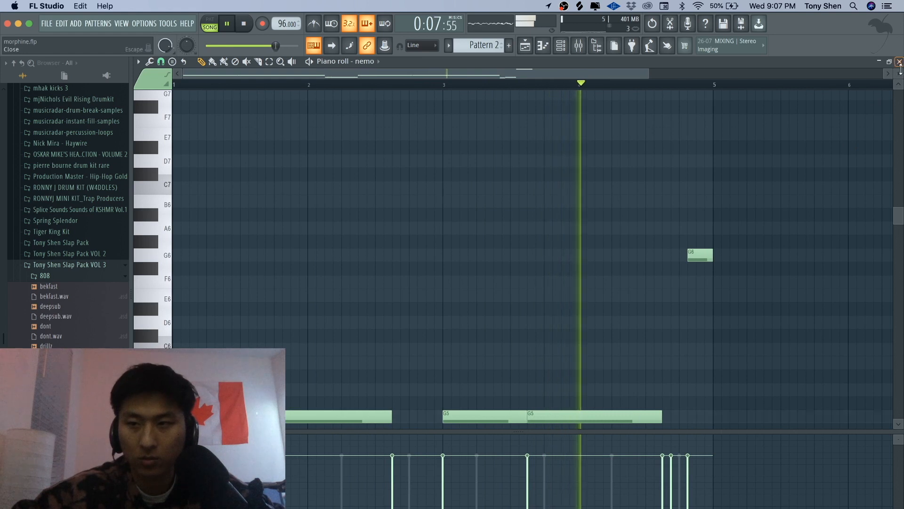
scroll(875, 112, "down", 2)
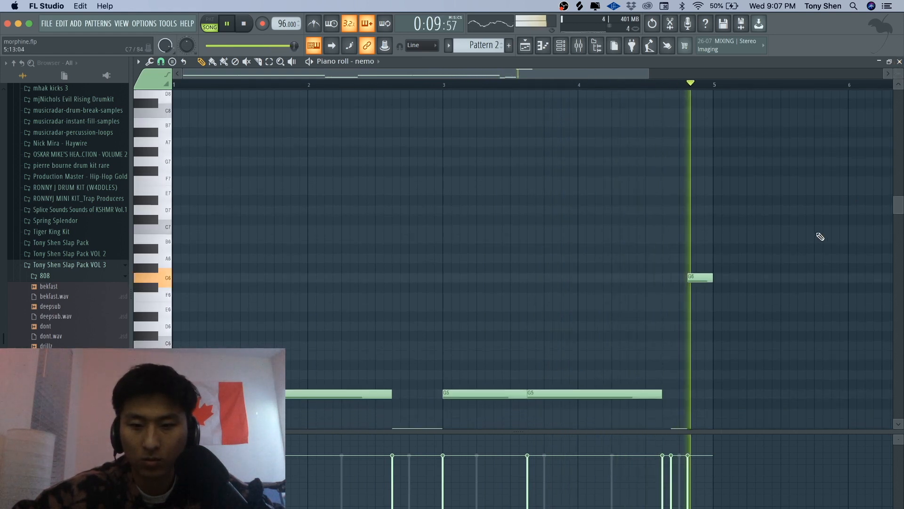
- Play from bar 4 and lower only the last nemo note by an octave and four semitones to D#5
key("space")
scroll(818, 236, "down", 3)
scroll(818, 238, "down", 3)
key("space")
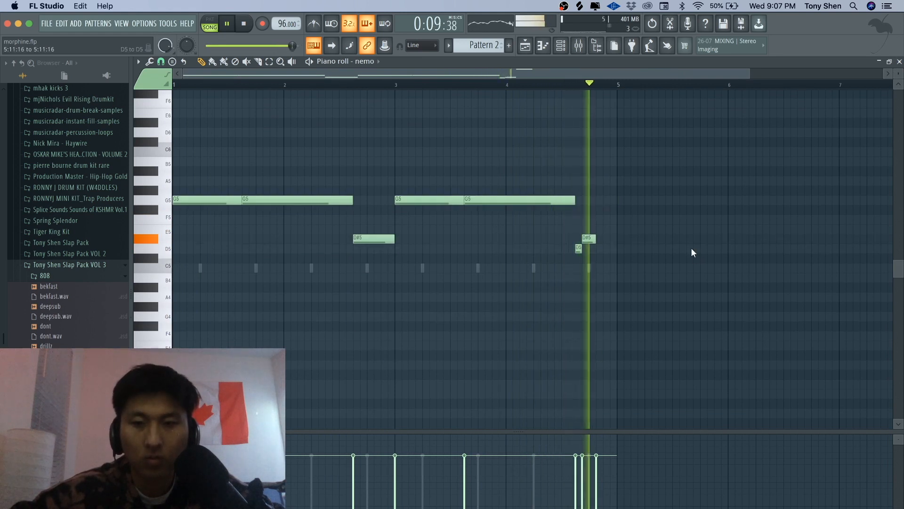
scroll(691, 247, "up", 3)
key("super+Down")
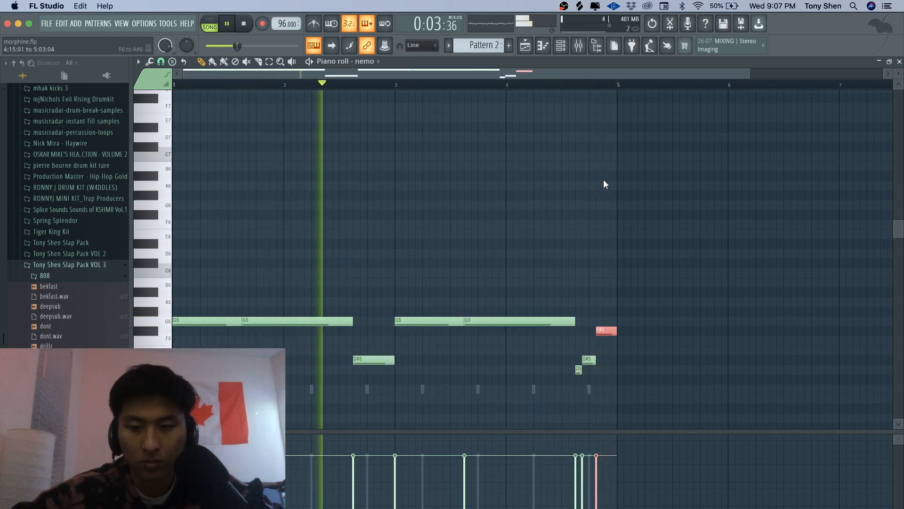
key("Down")
key("Down")
key("Down")
key("Down")
left_click(456, 190)
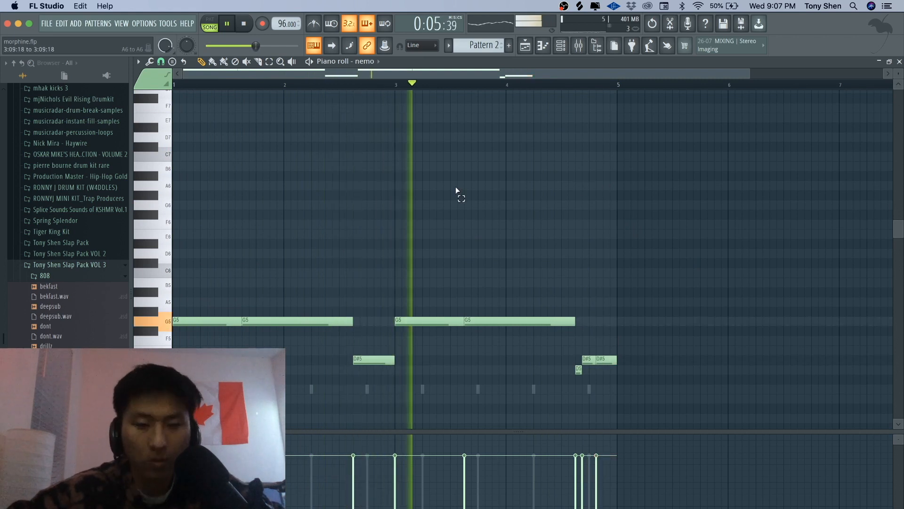
- Route the nemo channel to mixer track 5 and stop playback
left_click(563, 46)
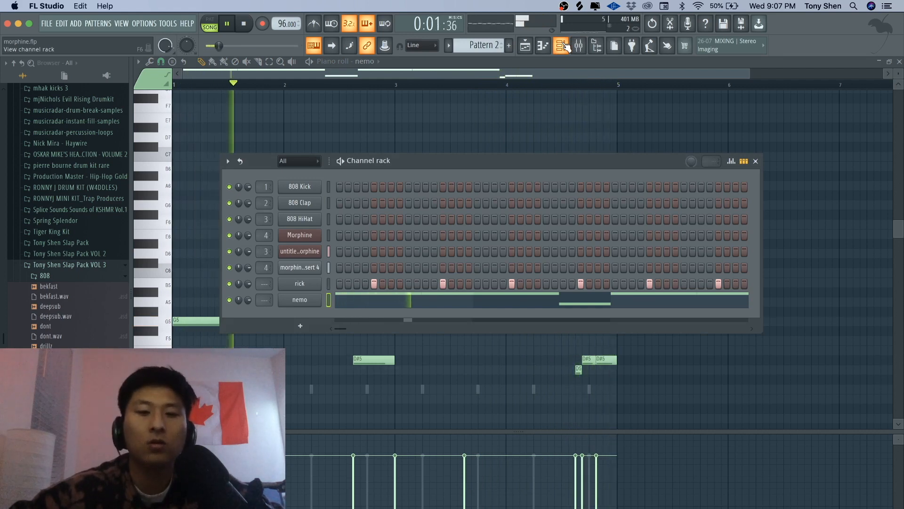
left_click(581, 45)
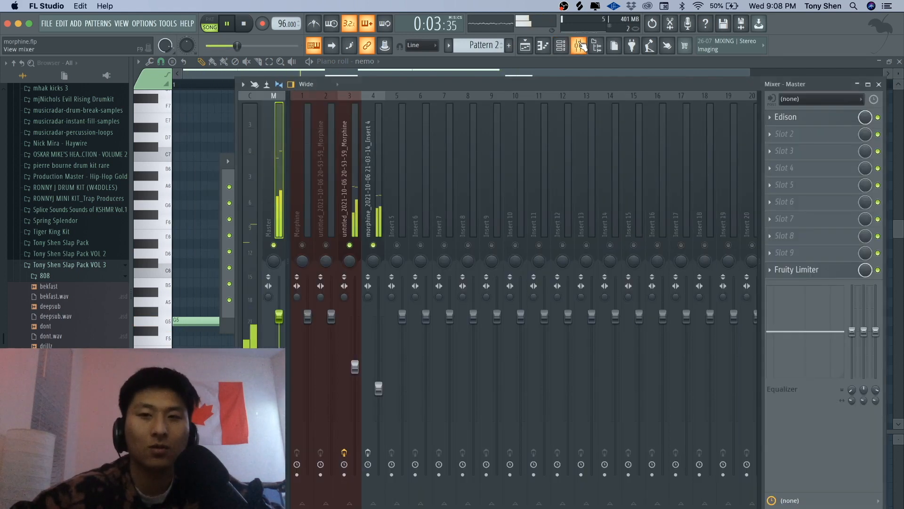
left_click(392, 189)
key("space")
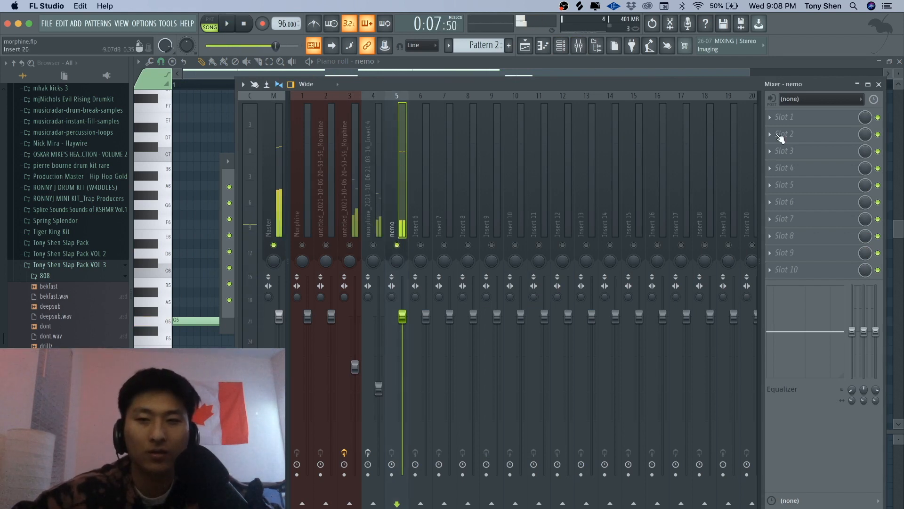
- Add Fruity Parametric EQ 2 to nemo's mixer track and high-pass band 1 near the bottom of the sub range, checking it in playback
left_click(804, 117)
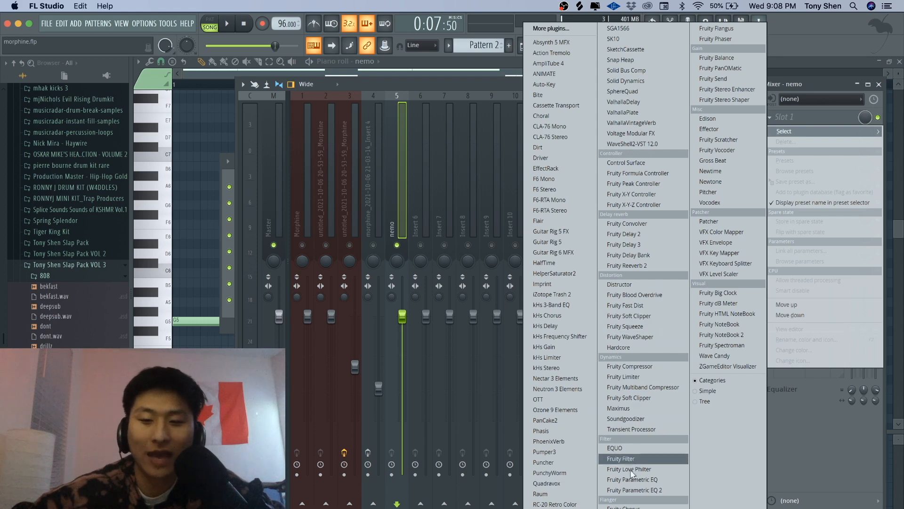
left_click(629, 488)
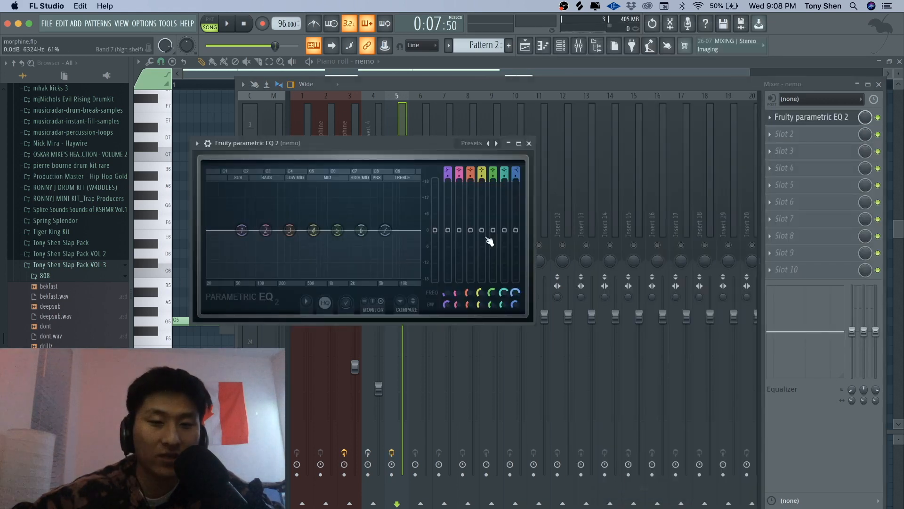
left_click_drag(448, 164, 448, 179)
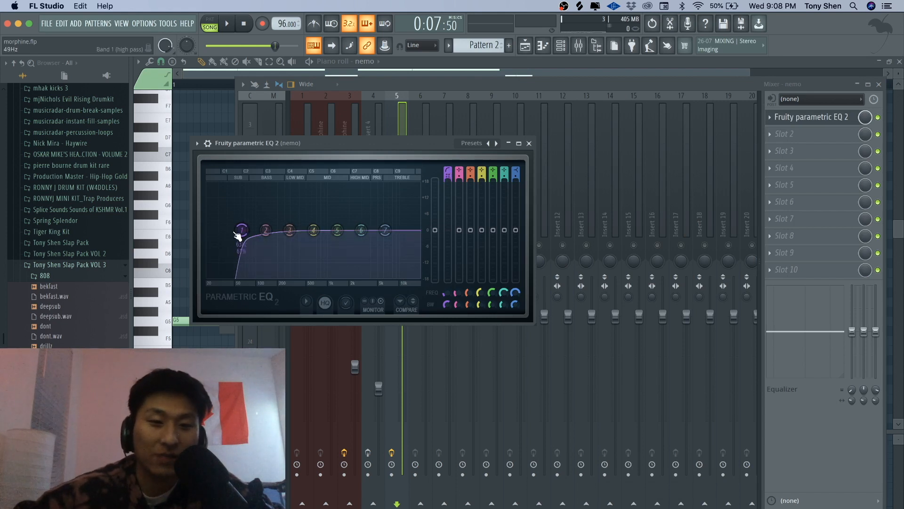
left_click_drag(240, 230, 214, 230)
key("space")
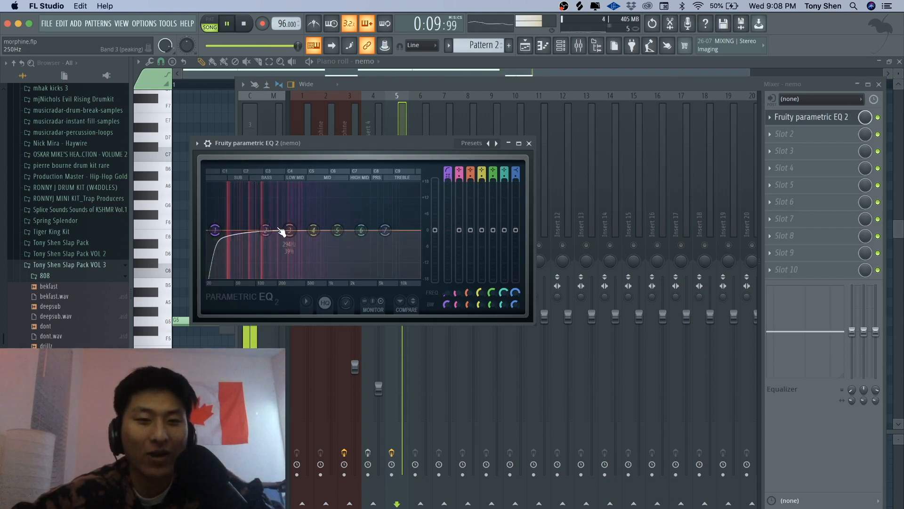
- Boost EQ band 2 in the bass range on nemo, lower the band 7 high shelf to -6.9 dB near 3083 Hz, and close the EQ
left_click_drag(265, 230, 219, 231)
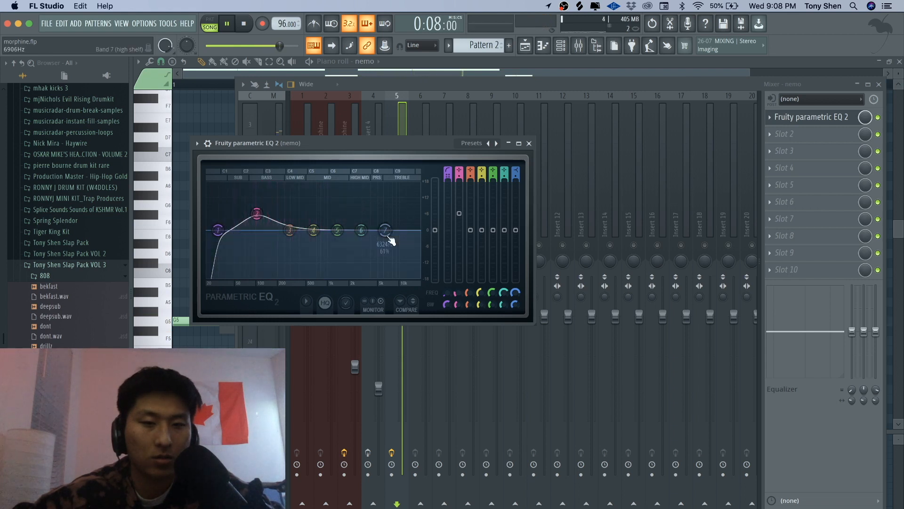
left_click_drag(388, 238, 367, 252)
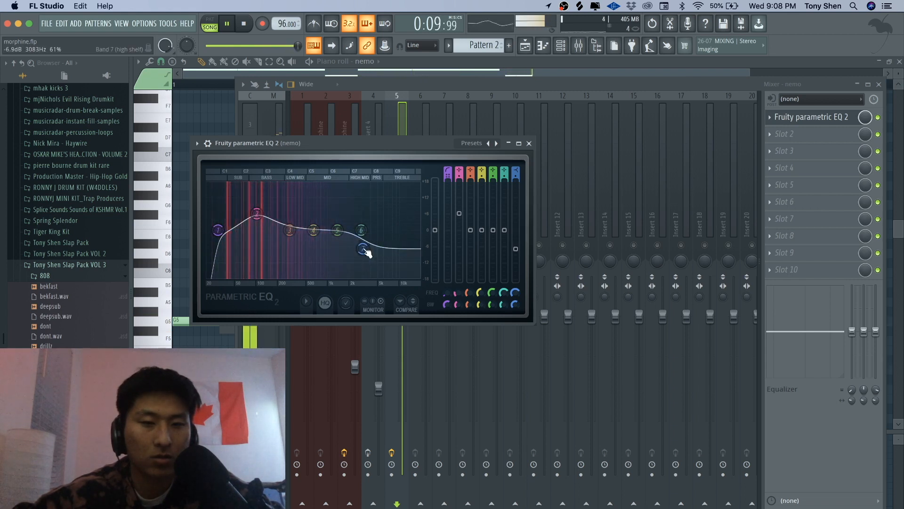
key("space")
left_click(529, 143)
- Add Fruity WaveShaper after the EQ on nemo's mixer track and load its Fast dist 3 preset
left_click(787, 135)
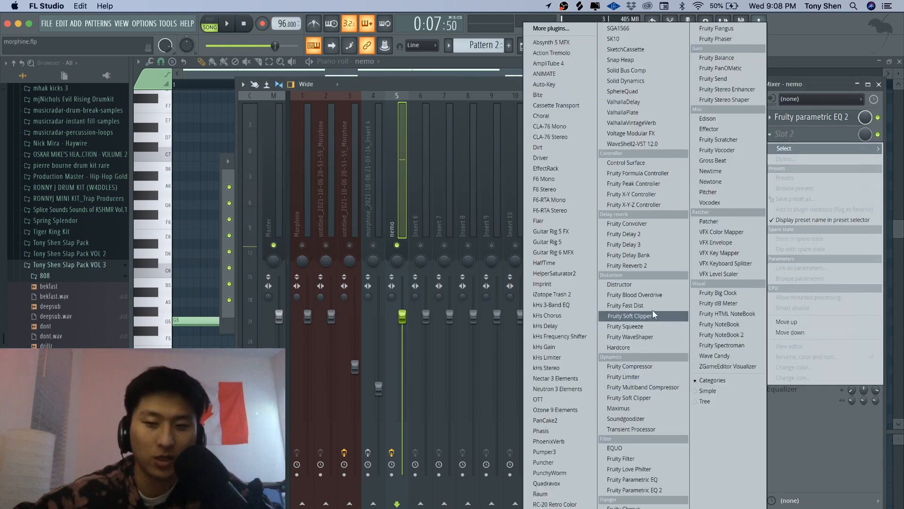
left_click(631, 336)
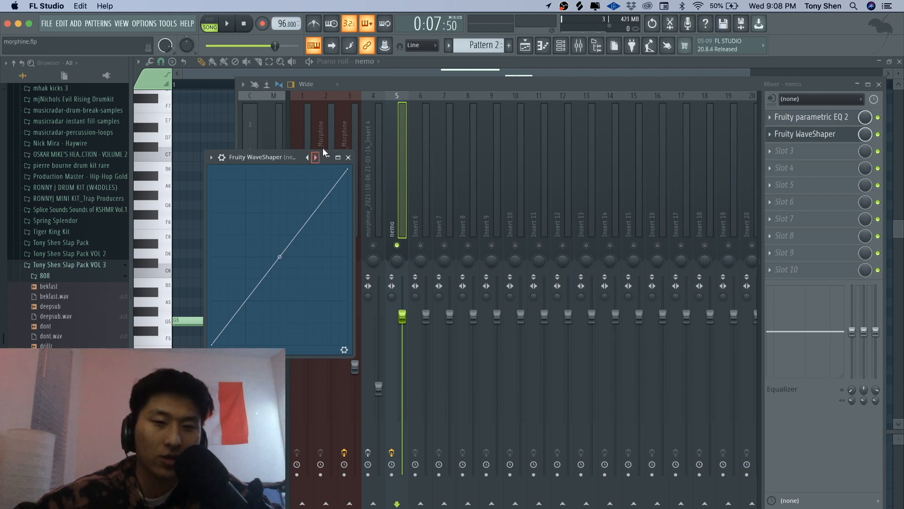
right_click(315, 159)
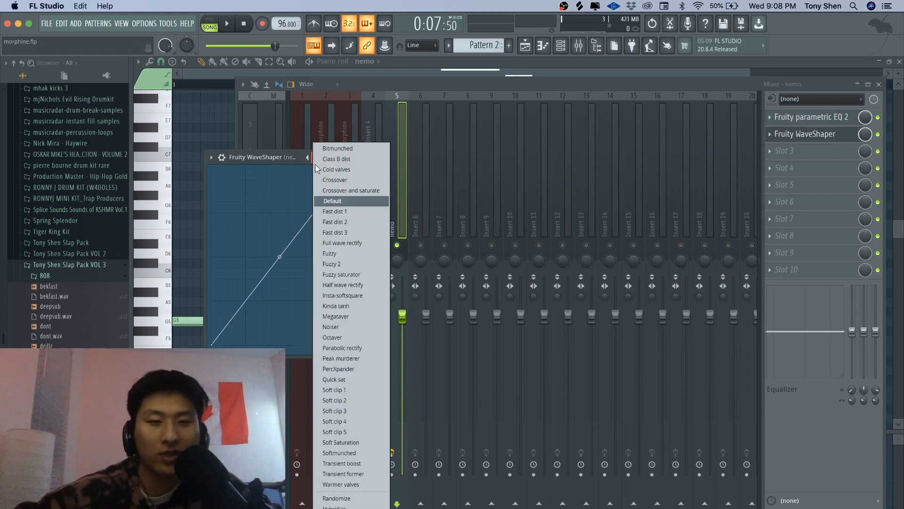
left_click(346, 231)
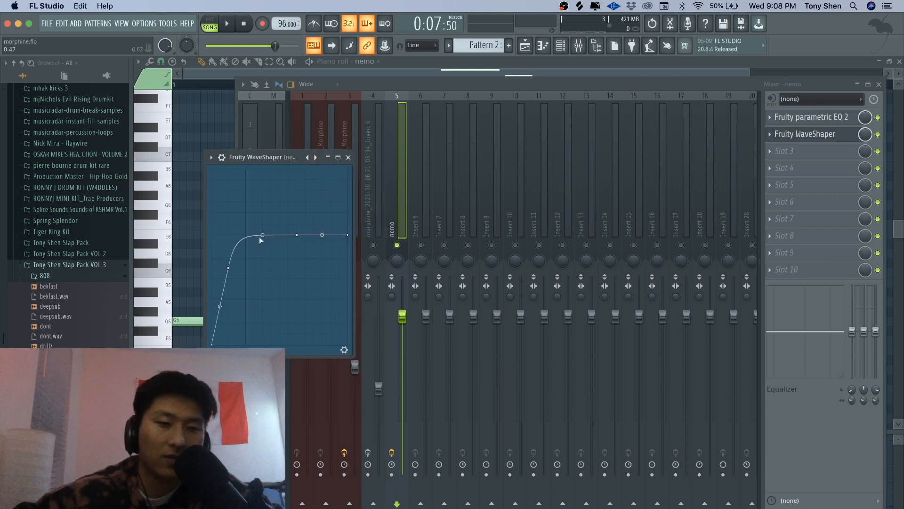
- During playback, soften the WaveShaper curve by reducing the point 2 to 3 tension to about 17%, and close the plugin
key("space")
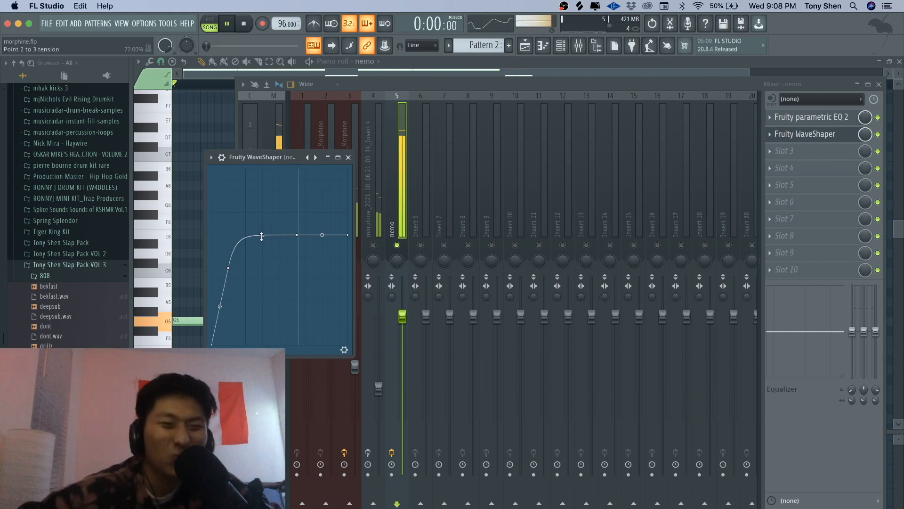
left_click_drag(263, 235, 262, 242)
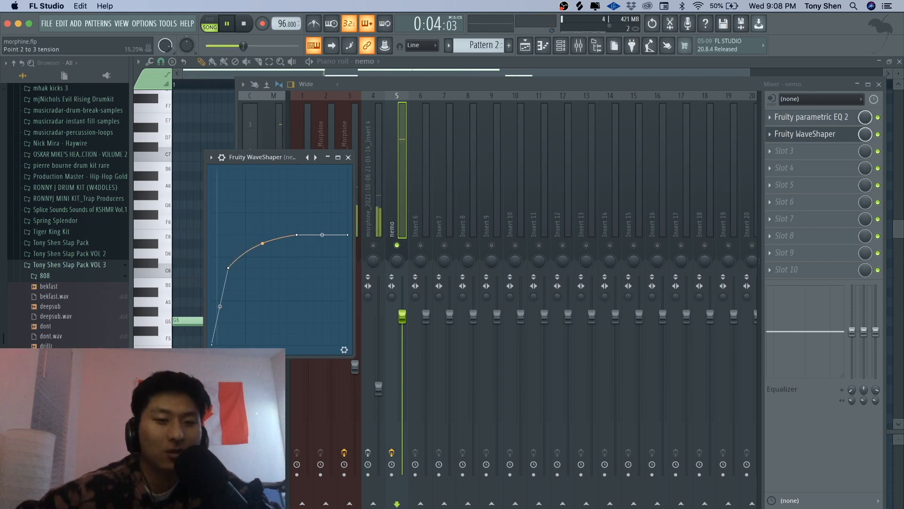
left_click_drag(262, 243, 263, 243)
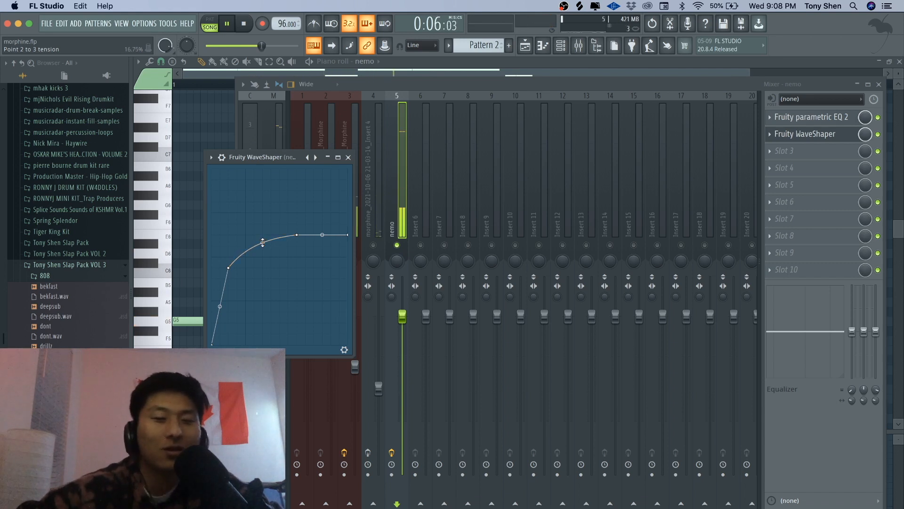
left_click(349, 157)
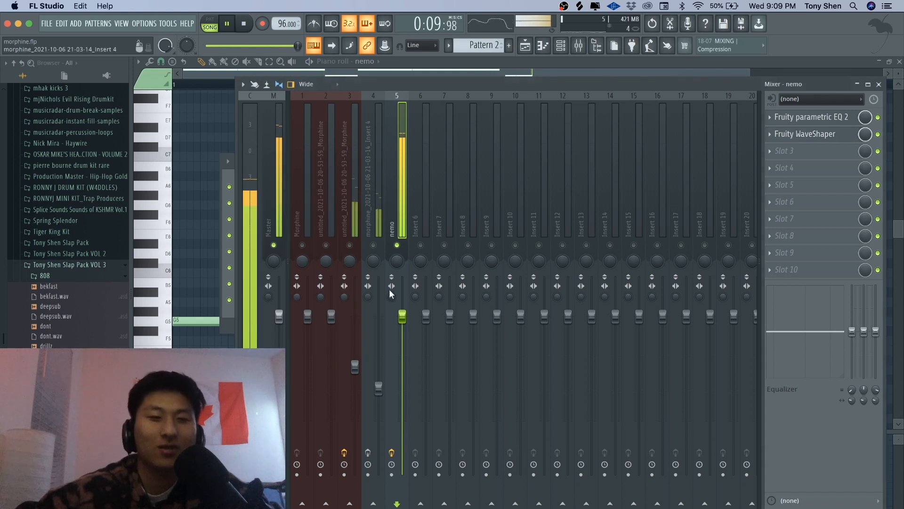
- Lower nemo's volume on mixer track 5 to about the level of track 3 and re-enable all other mixer tracks
left_click_drag(402, 316, 402, 367)
right_click(401, 243)
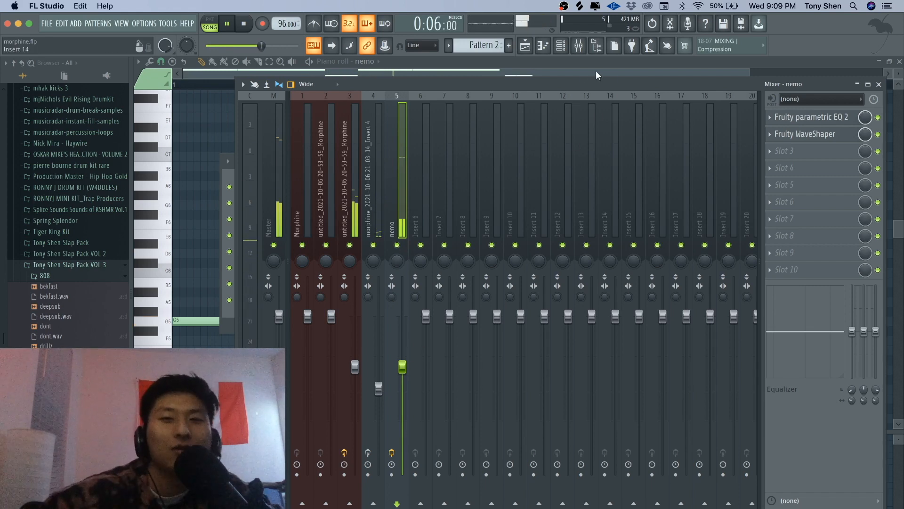
- Route the rick channel to mixer track 6
left_click(568, 48)
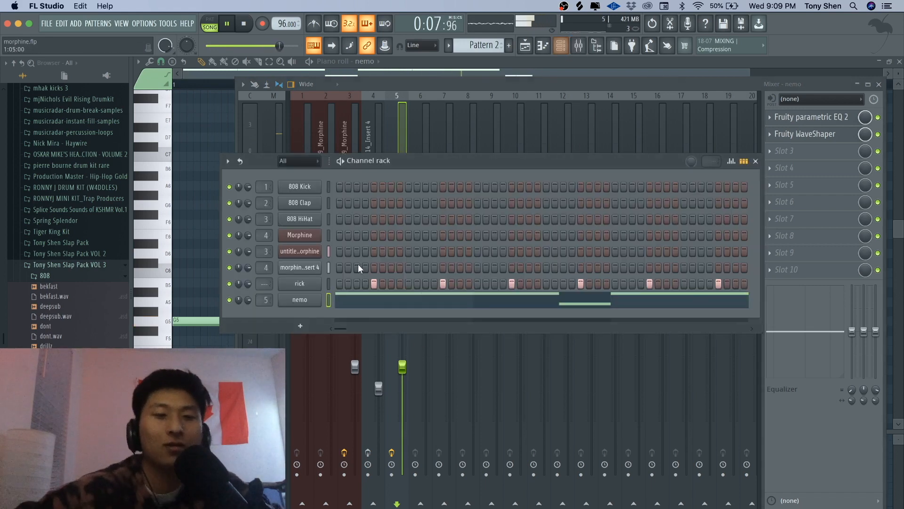
left_click(329, 283)
left_click(430, 131)
key("super+l")
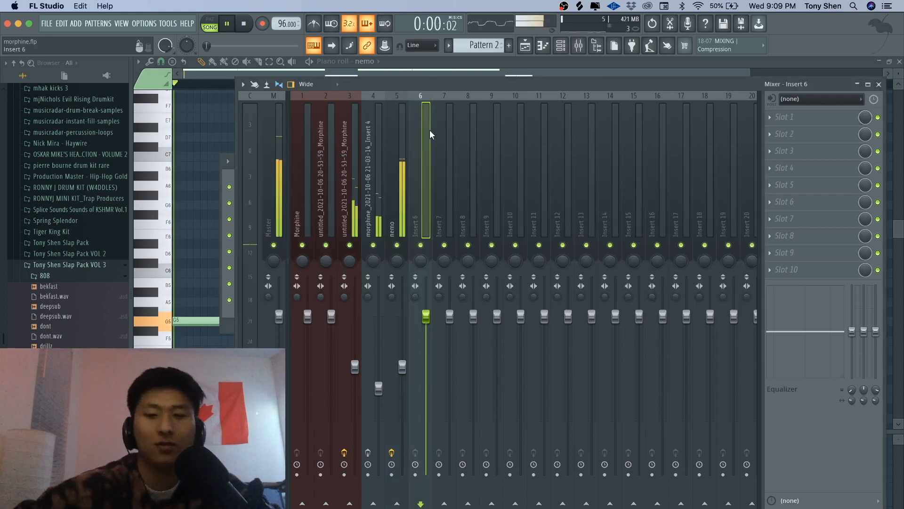
- Load the mailman sample from the pack's Closed Hats folder as a new channel below nemo and stop playback
left_click(563, 47)
left_click(91, 277)
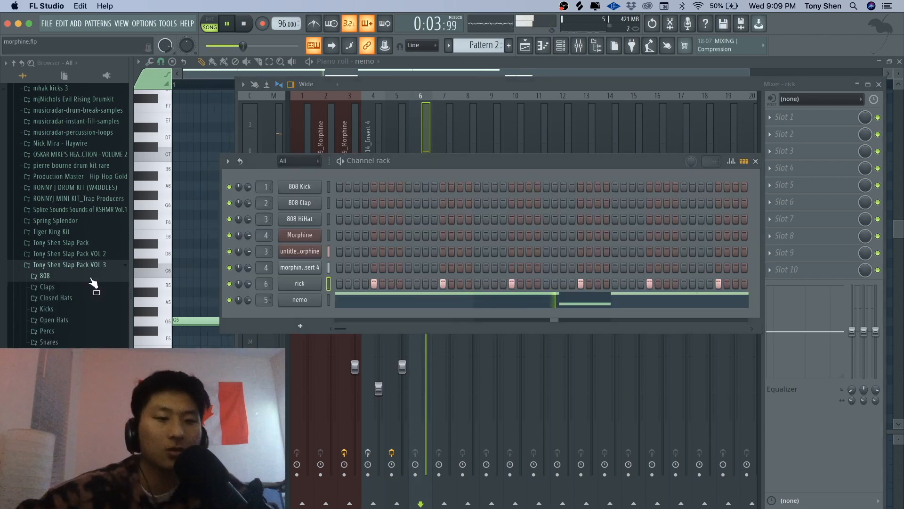
left_click(90, 298)
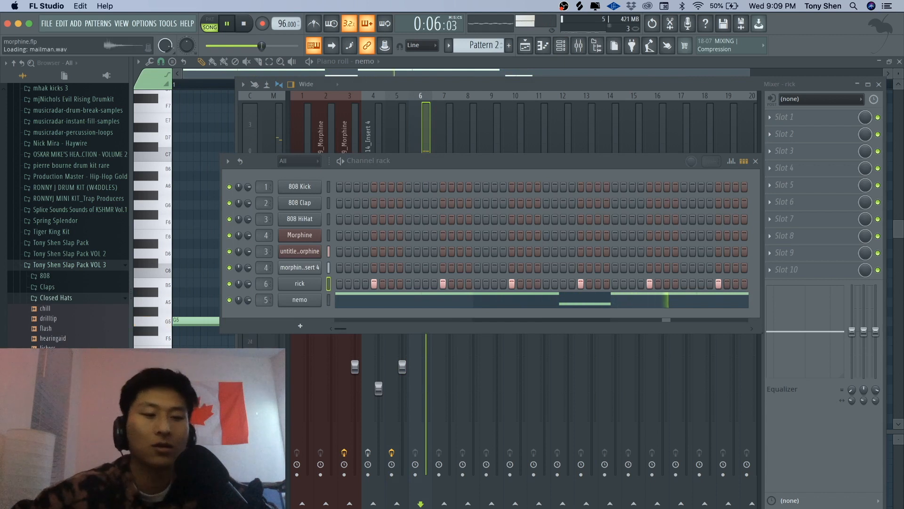
left_click_drag(264, 325, 296, 317)
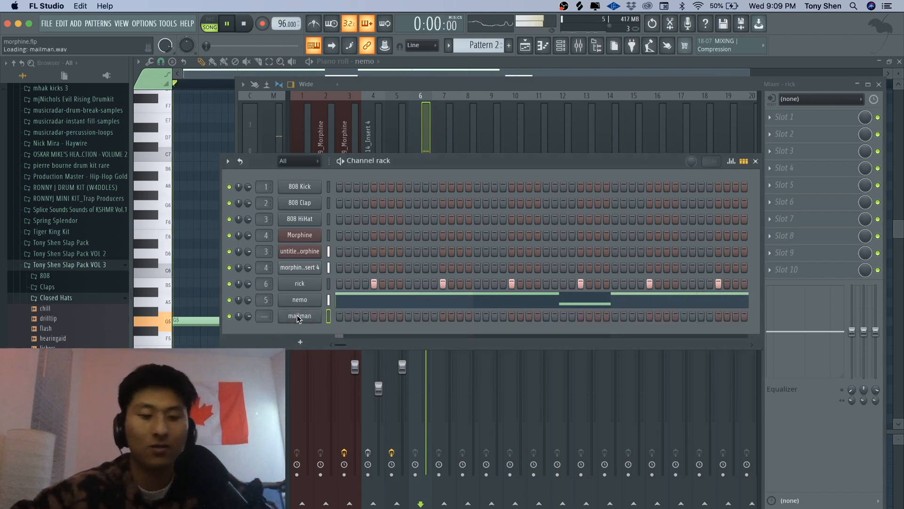
key("space")
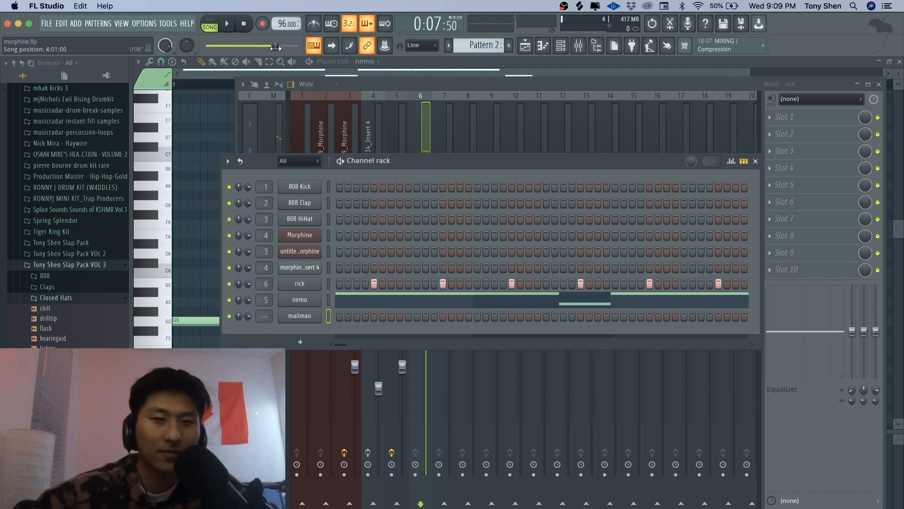
- Record a live mailman hi-hat pattern as notes and automation over the four-bar loop
left_click(264, 24)
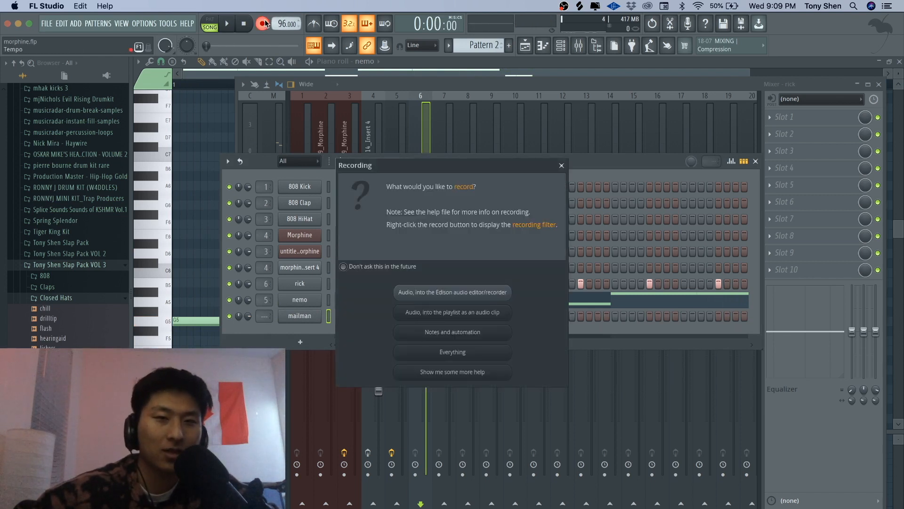
left_click(422, 327)
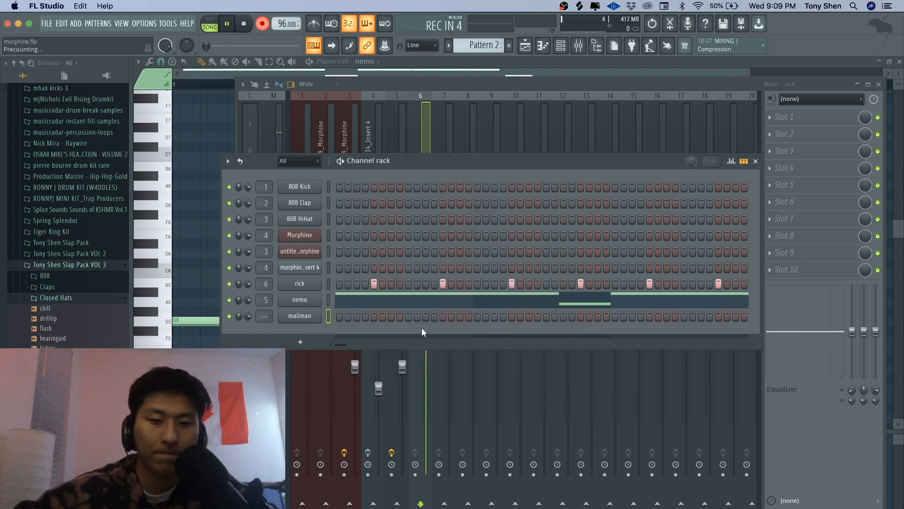
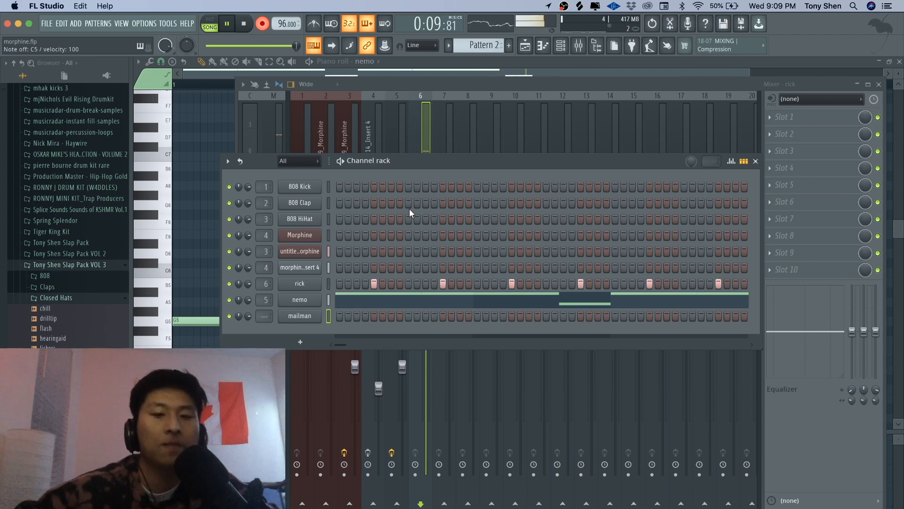
key("space")
- Add two more C5 hits near the end of bar 4 in mailman's piano roll and play the pattern
left_click(398, 314)
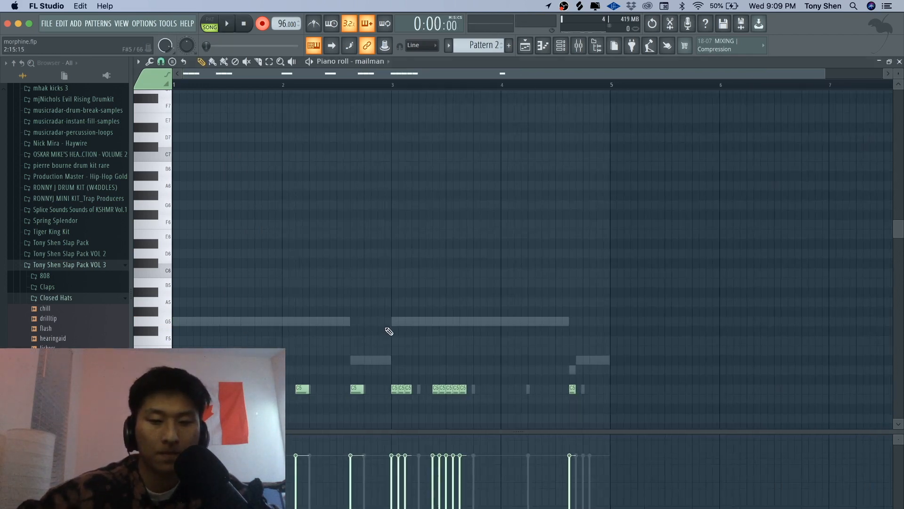
scroll(522, 360, "up", 3)
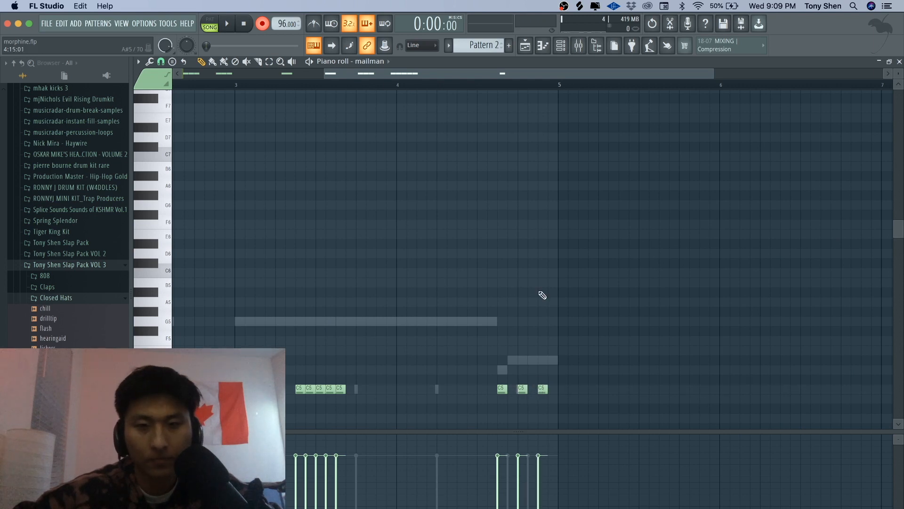
scroll(359, 176, "down", 3)
key("space")
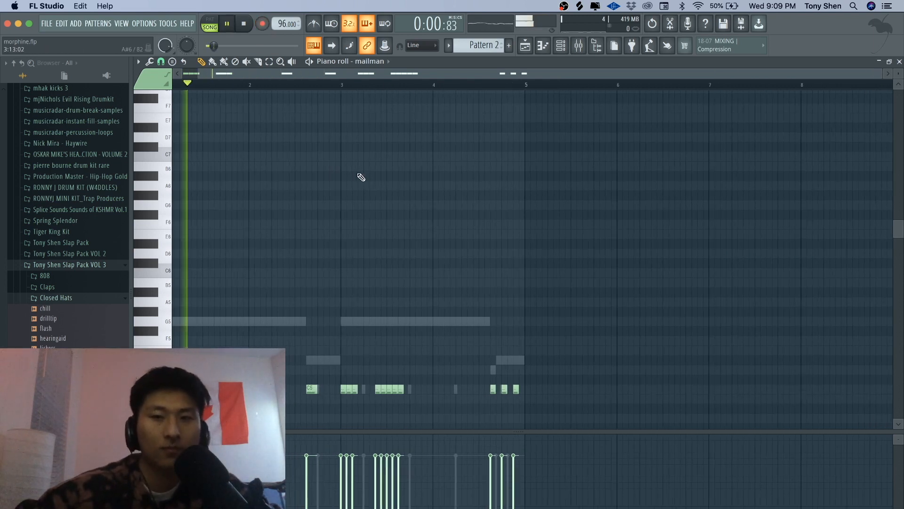
- Audition the facelift sample from the pack's Open Hats folder and load it as a new channel below mailman
left_click(566, 50)
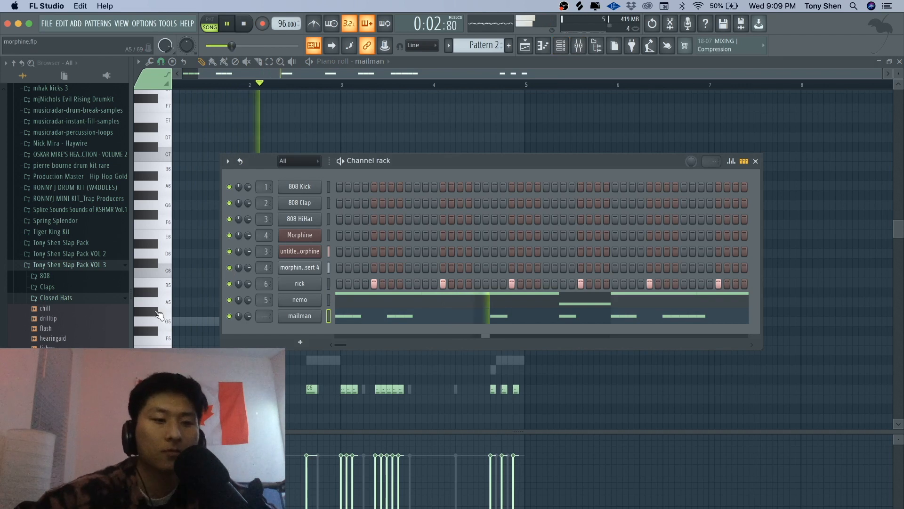
left_click(103, 298)
left_click(86, 319)
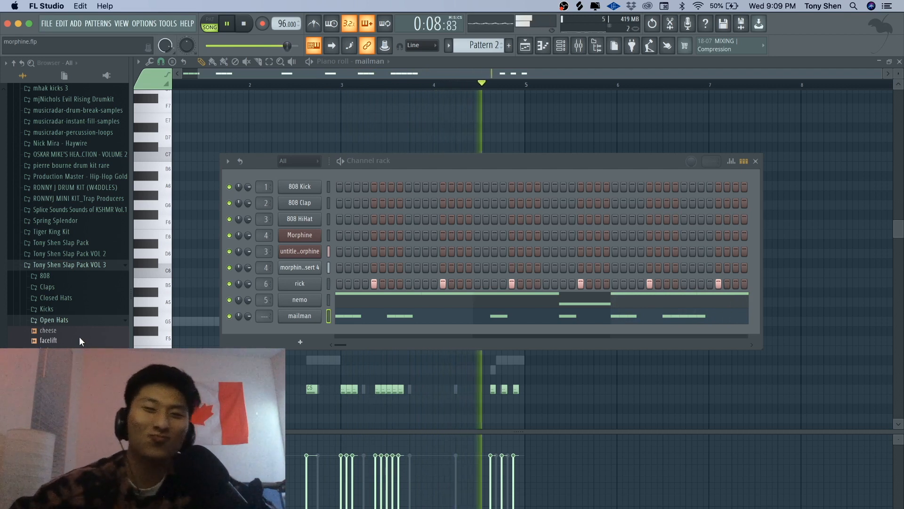
left_click(79, 338)
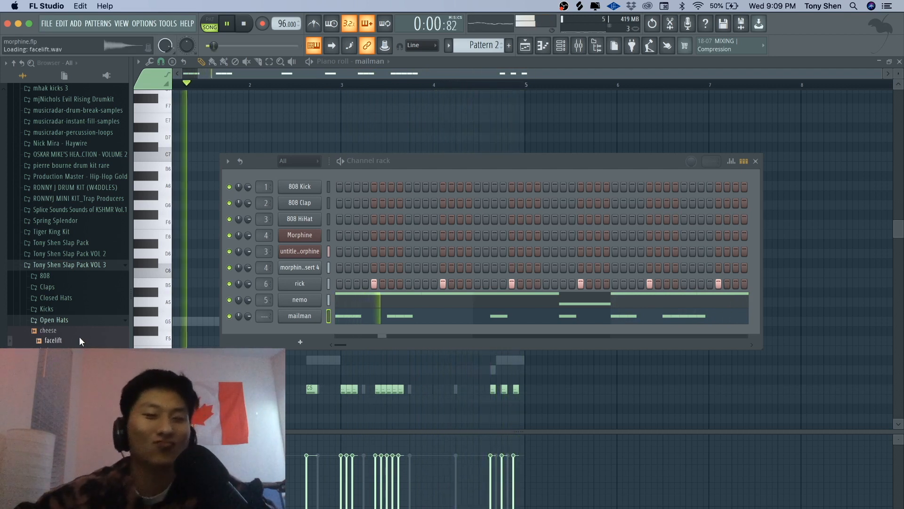
left_click_drag(79, 336, 288, 325)
- Place facelift open-hat hits on steps 3, 27 and 35
left_click(357, 332)
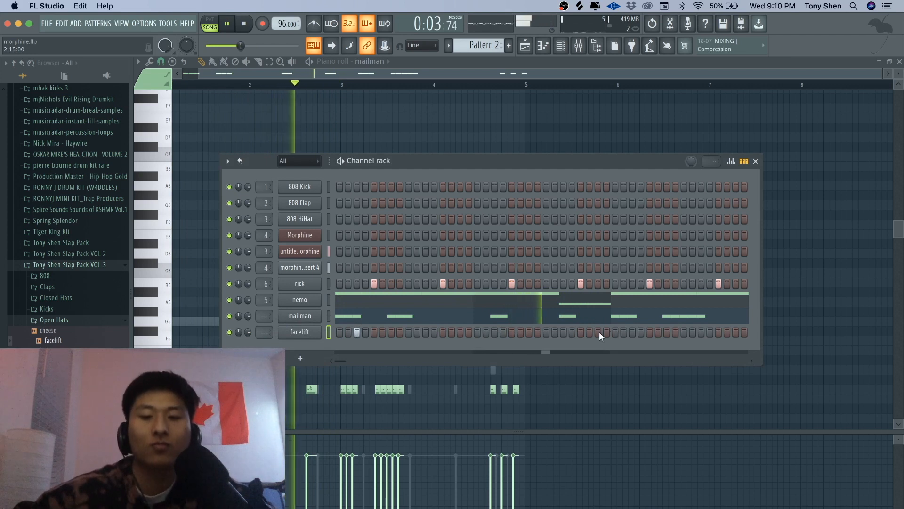
left_click(563, 332)
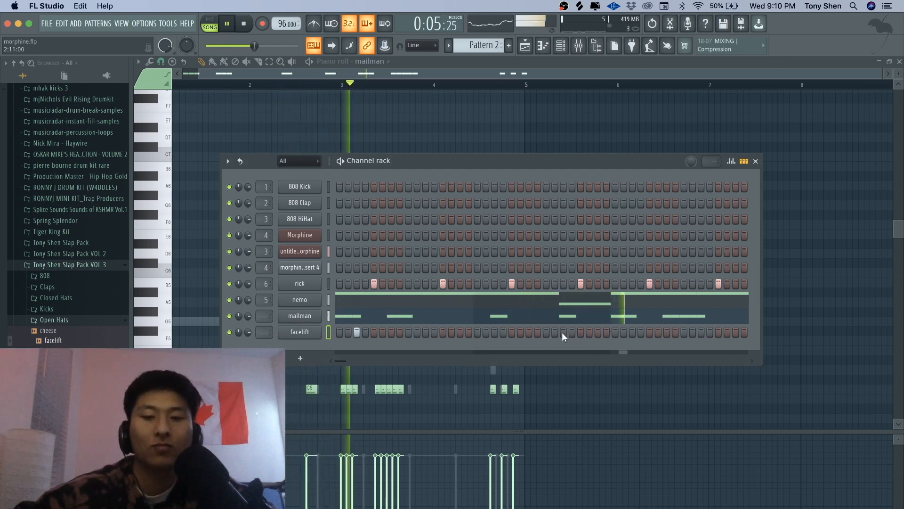
left_click(633, 332)
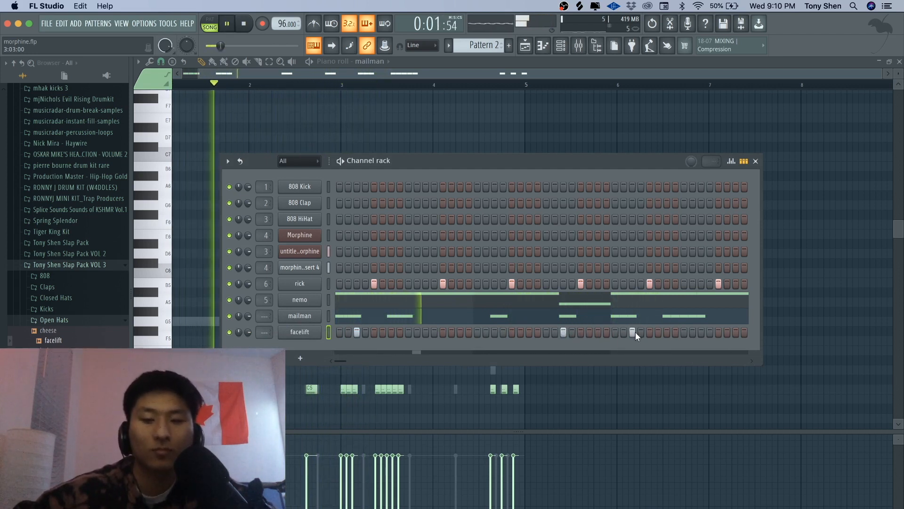
- Switch the sample browser from Open Hats to Snares, remove the facelift hit on step 35 and stop playback
left_click(73, 319)
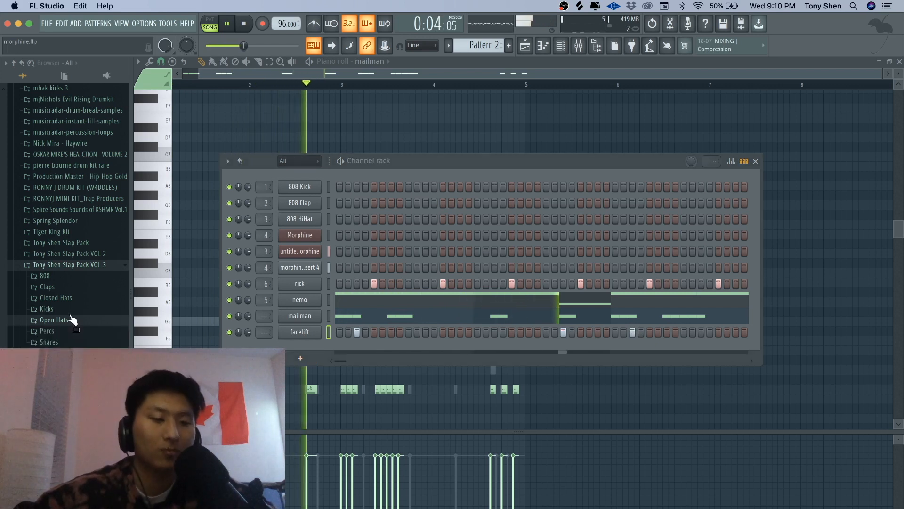
left_click(64, 343)
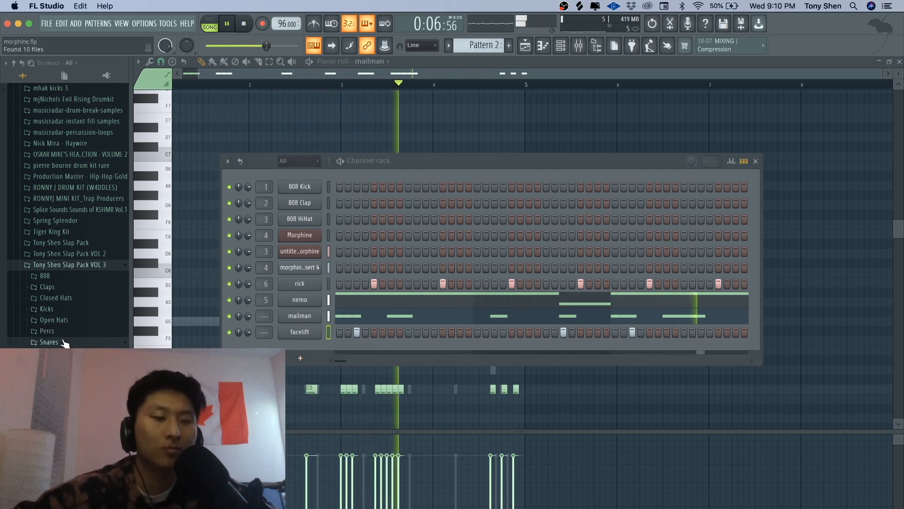
left_click(634, 332)
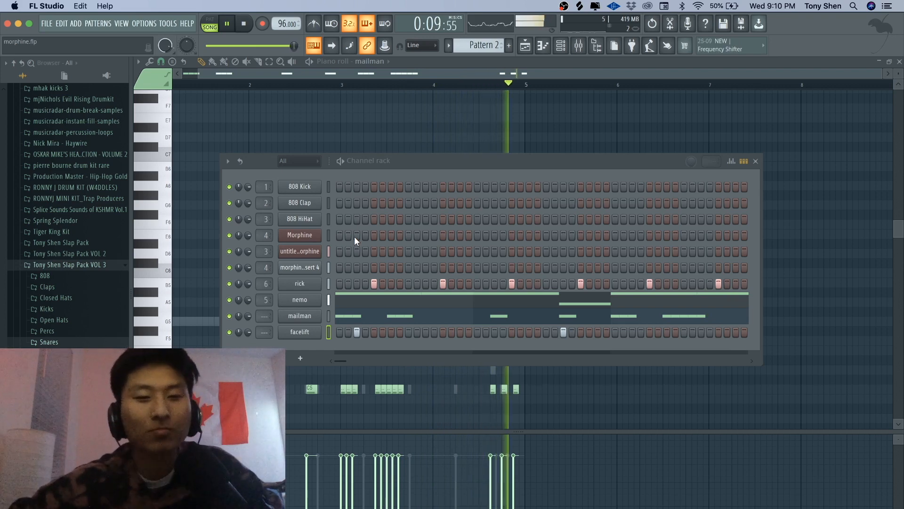
key("space")
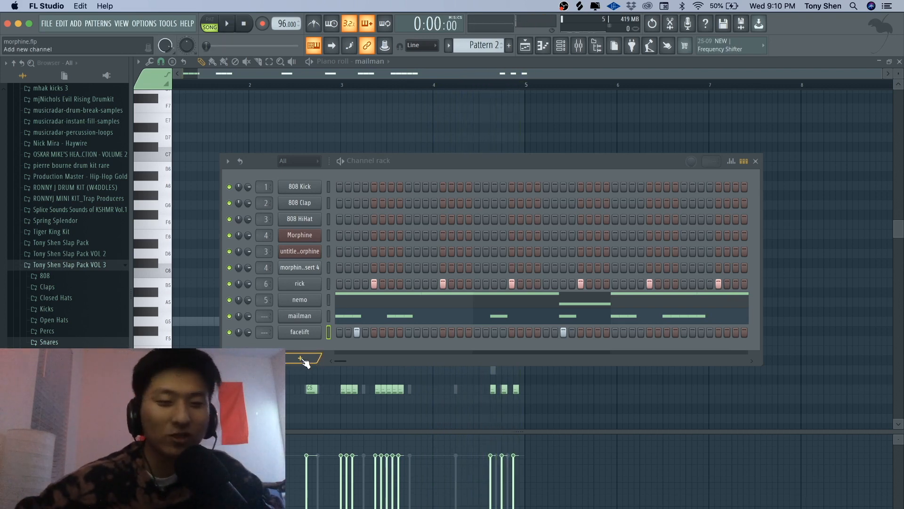
- Add another Morphine synthesizer as a new channel
left_click(303, 360)
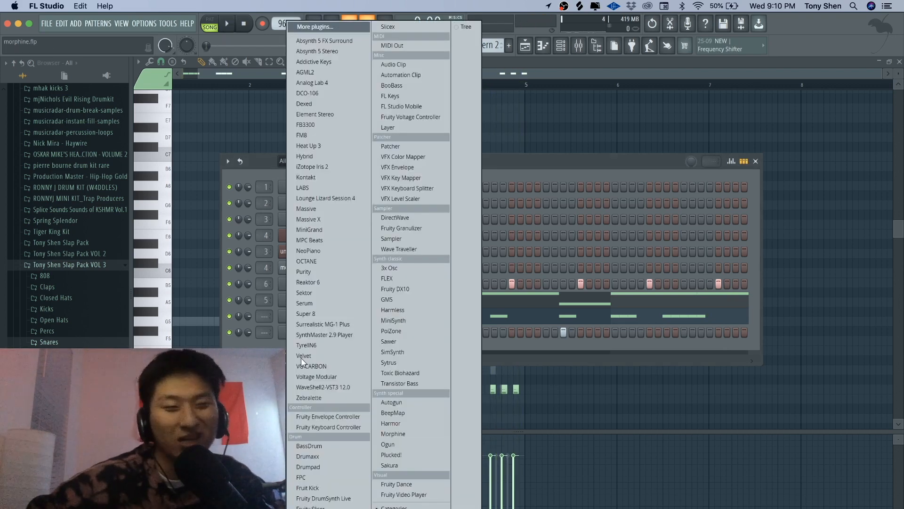
left_click(422, 434)
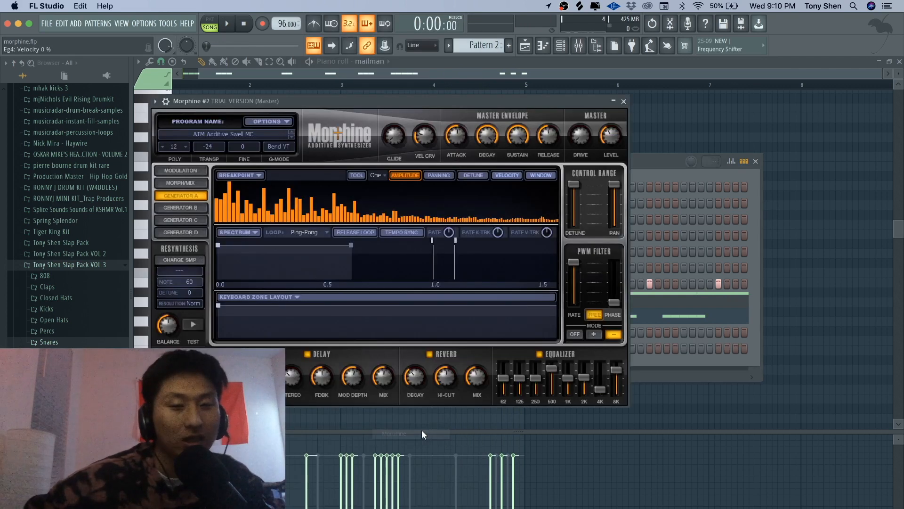
- Load the STR Harp NUC program from the Strings bank into Morphine #2 and close the synthesizer
left_click(241, 134)
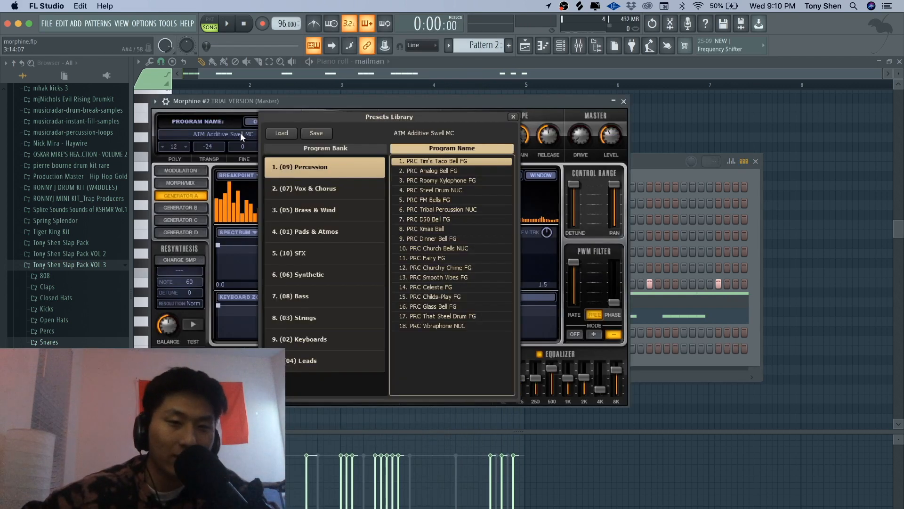
left_click(310, 313)
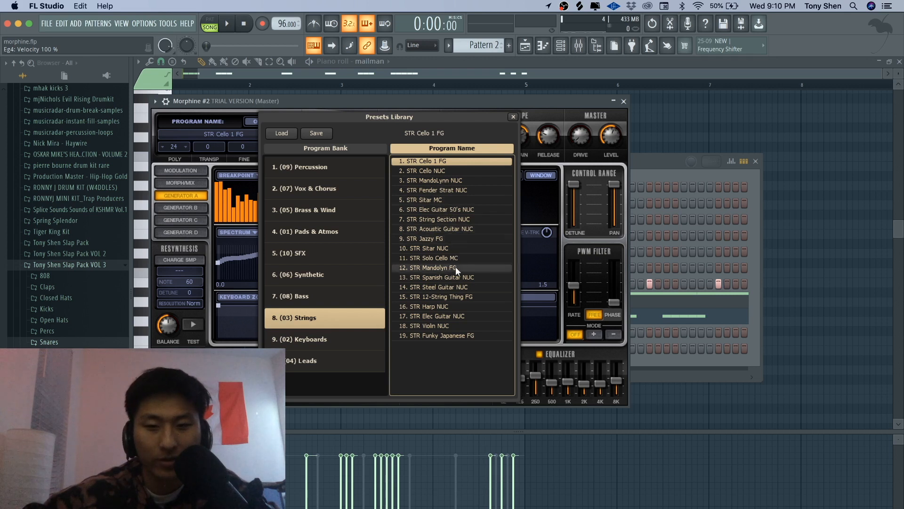
left_click(451, 307)
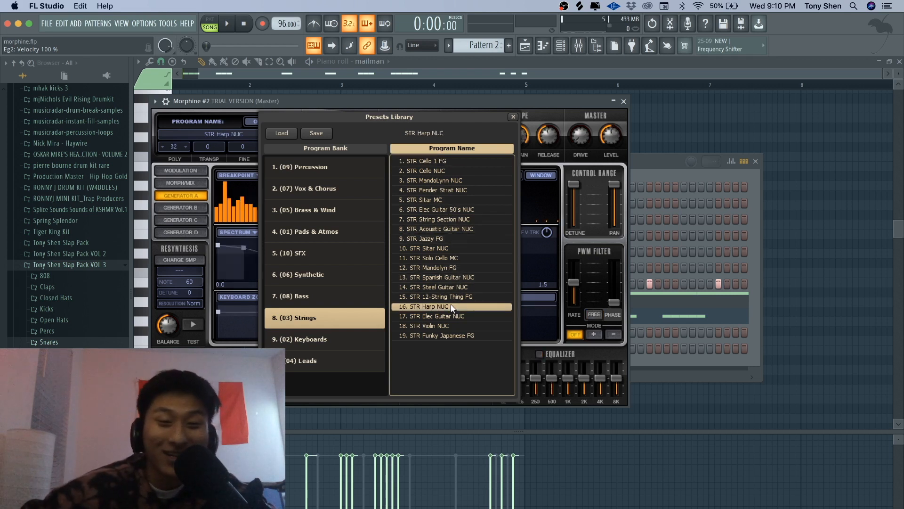
left_click(512, 117)
left_click(624, 102)
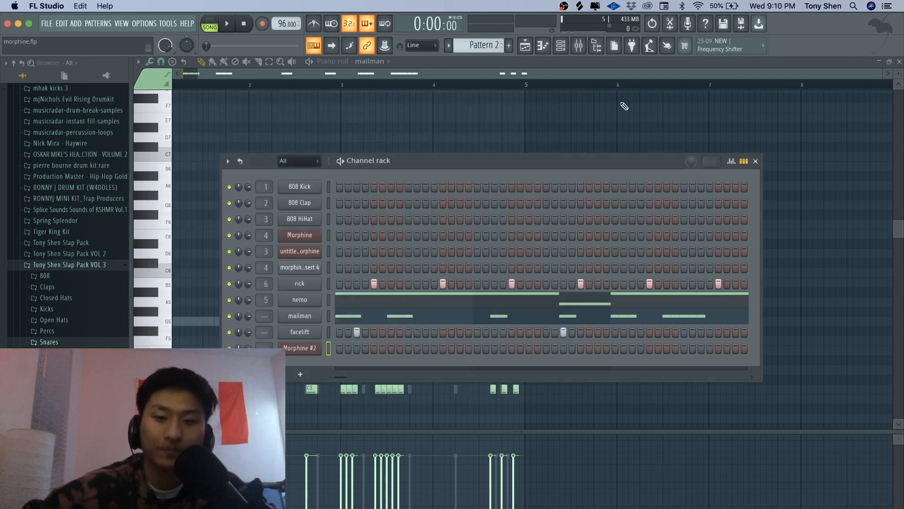
- Show the Morphine #2 channel's notes in the piano roll and place short G5 and D5 notes at the start of bar 1
left_click(561, 46)
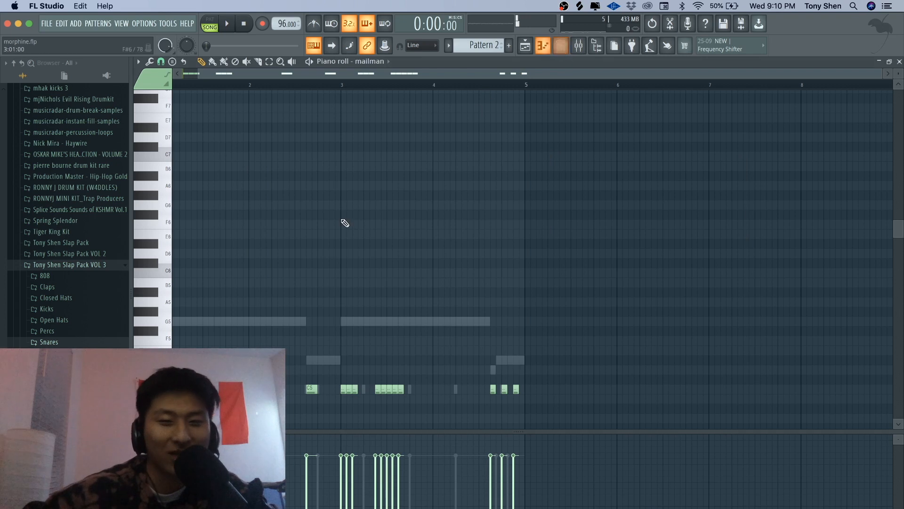
left_click(355, 61)
left_click(372, 189)
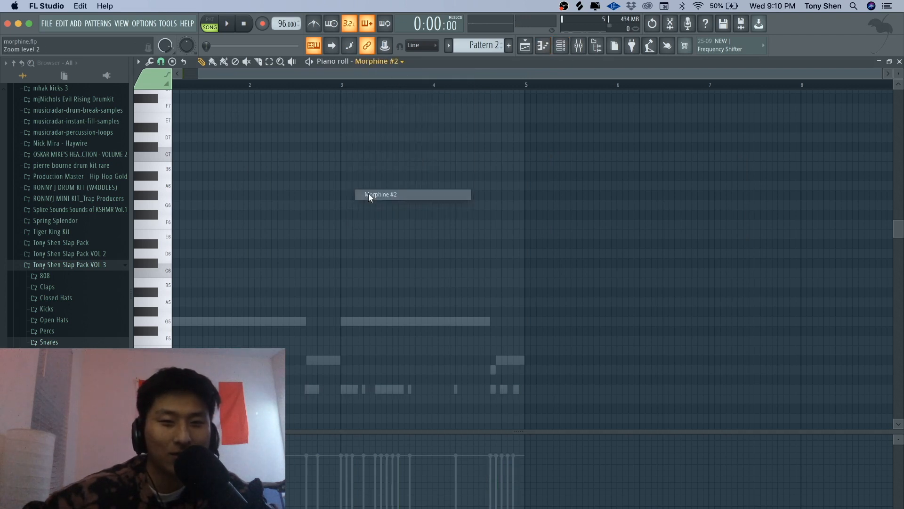
scroll(276, 196, "up", 1)
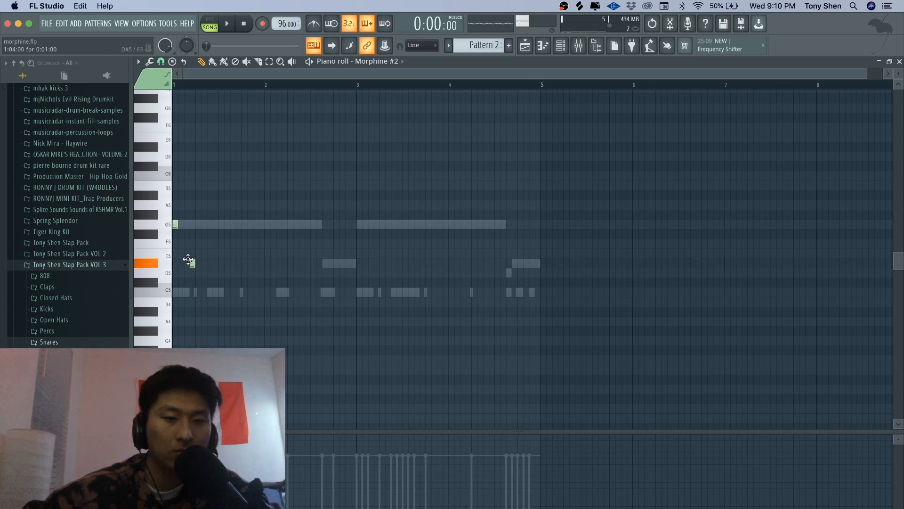
left_click_drag(188, 260, 186, 269)
key("space")
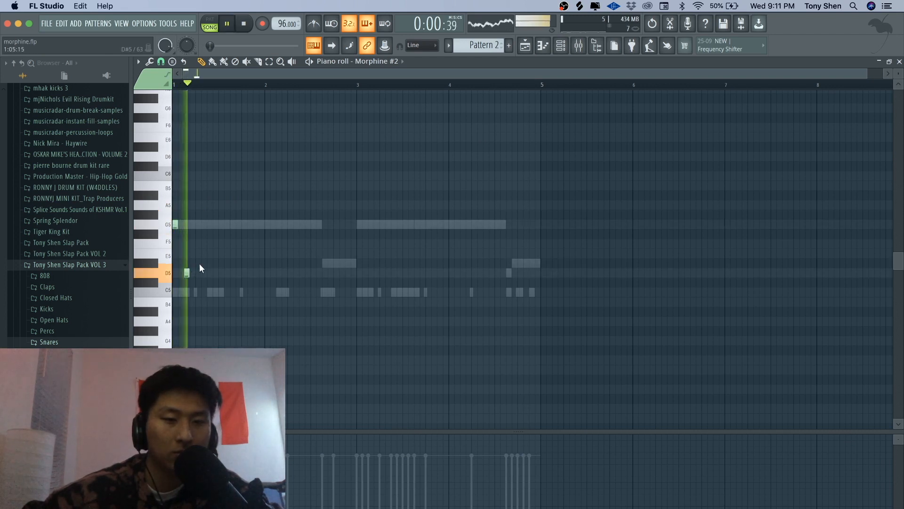
- Continue the bar 1 harp phrase with short D#5, D5 and D5 notes, checking them against playback
key("space")
key("space")
left_click(197, 263)
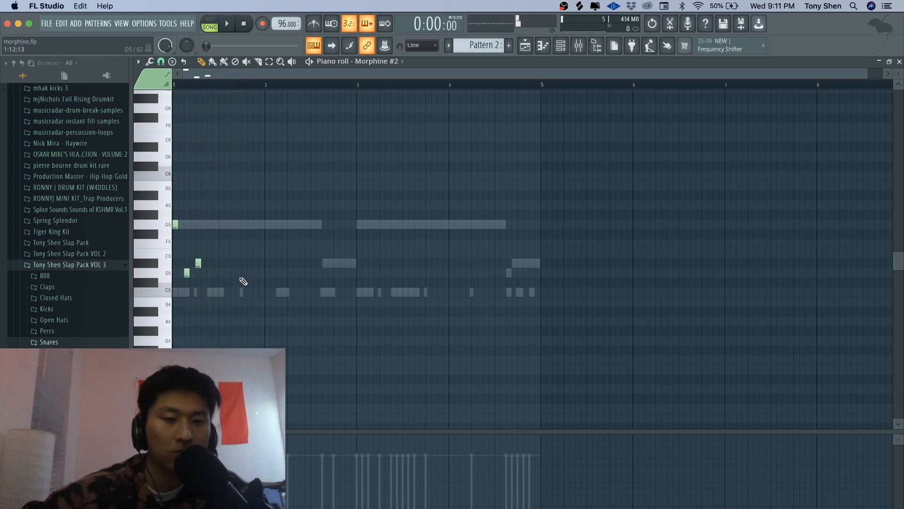
key("space")
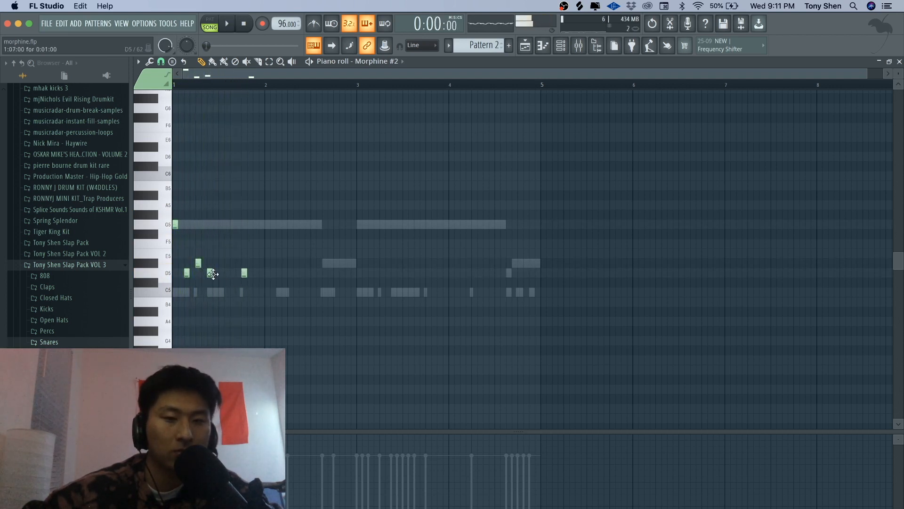
key("space")
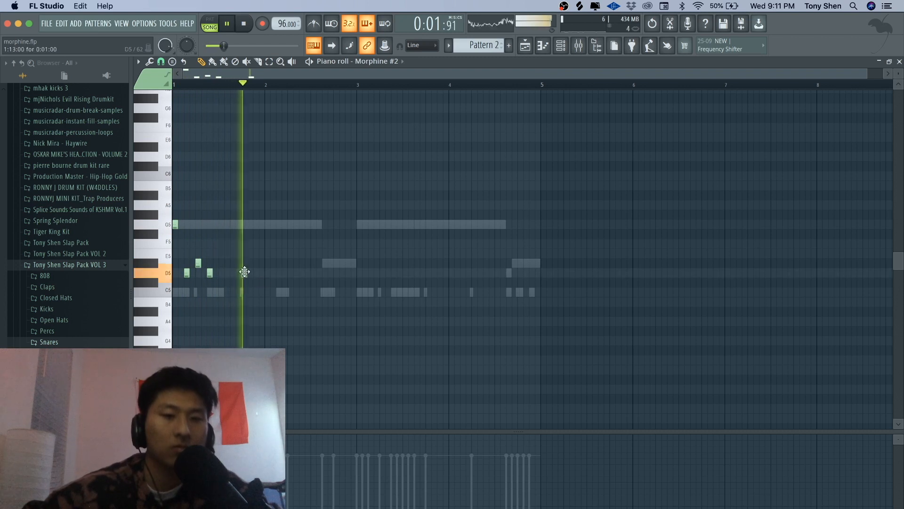
left_click(244, 272)
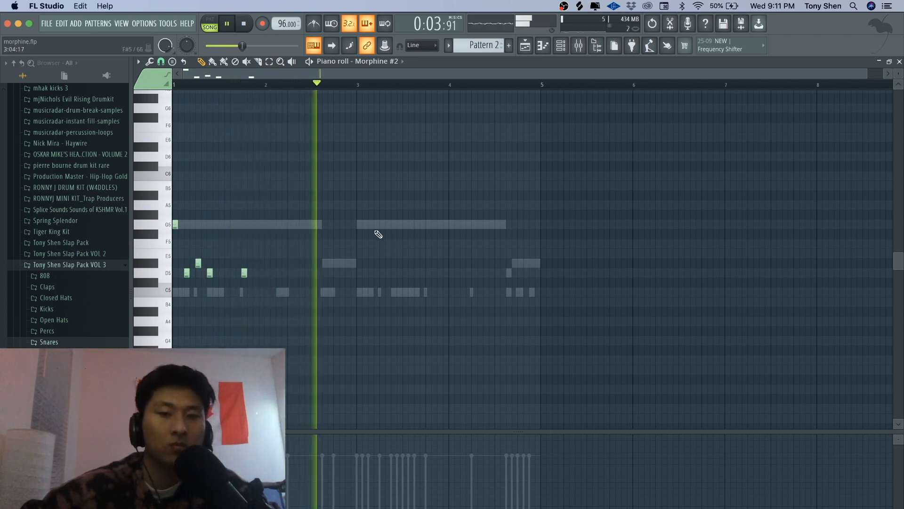
- Draw short G5, D5, D#5 and D5 notes in bar 3, plus D5 and D#5 notes in the second half of bar 4
left_click(359, 224)
key("space")
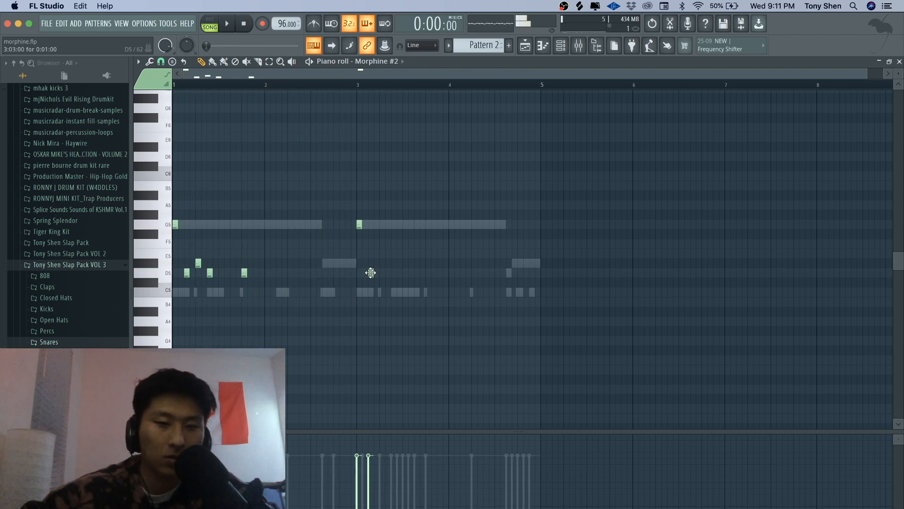
key("space")
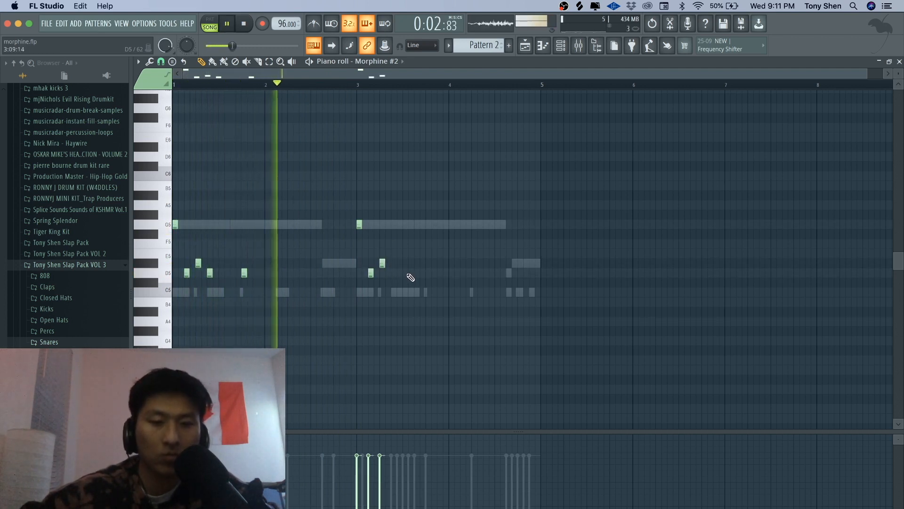
left_click(405, 273)
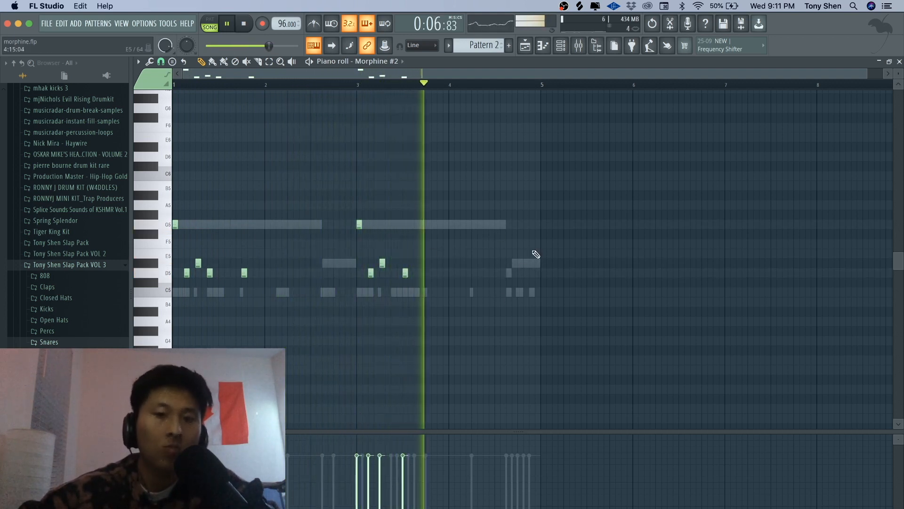
left_click(498, 273)
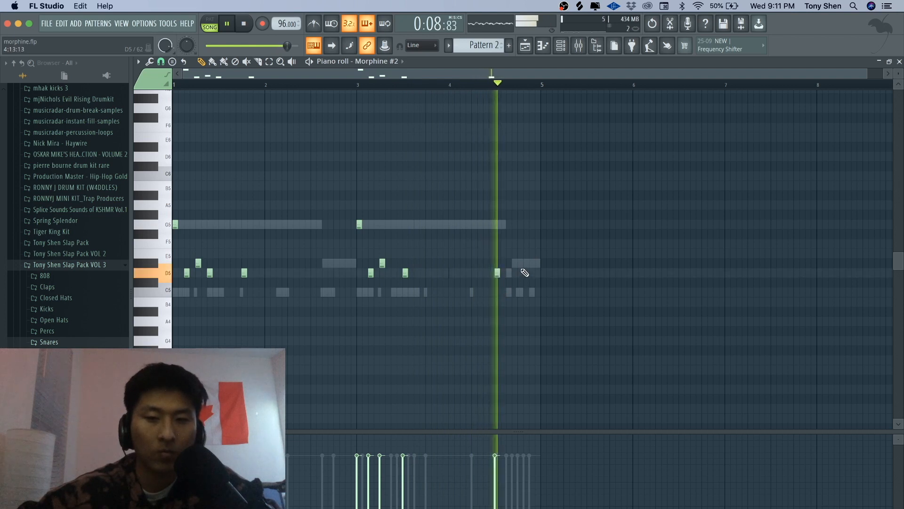
left_click(520, 262)
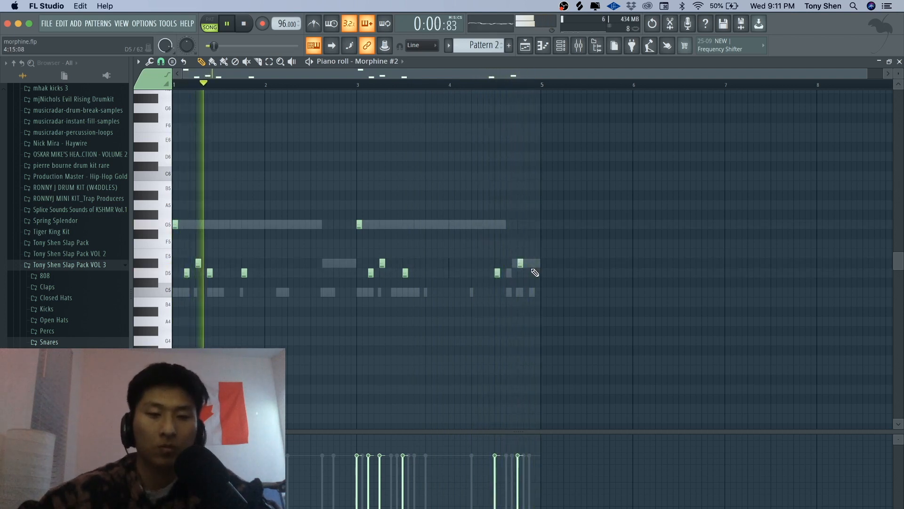
- Try the whole harp melody an octave lower and an octave higher during playback, returning it to its original octave
key("super+Down")
key("super+Up")
key("super+Up")
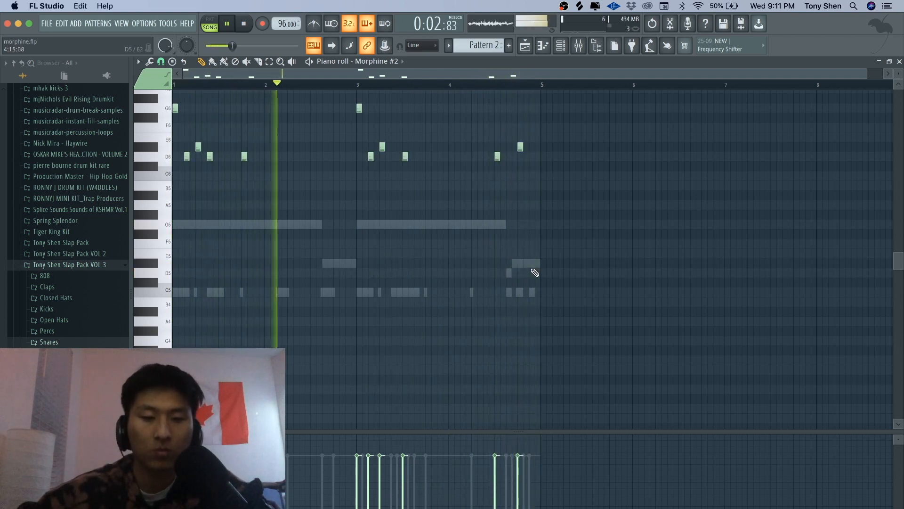
scroll(535, 272, "up", 3)
scroll(547, 172, "up", 3)
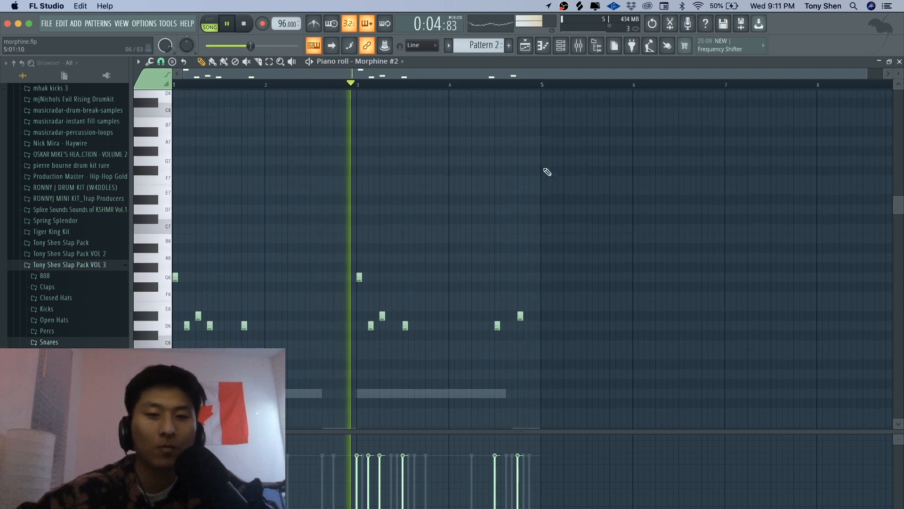
key("super+Down")
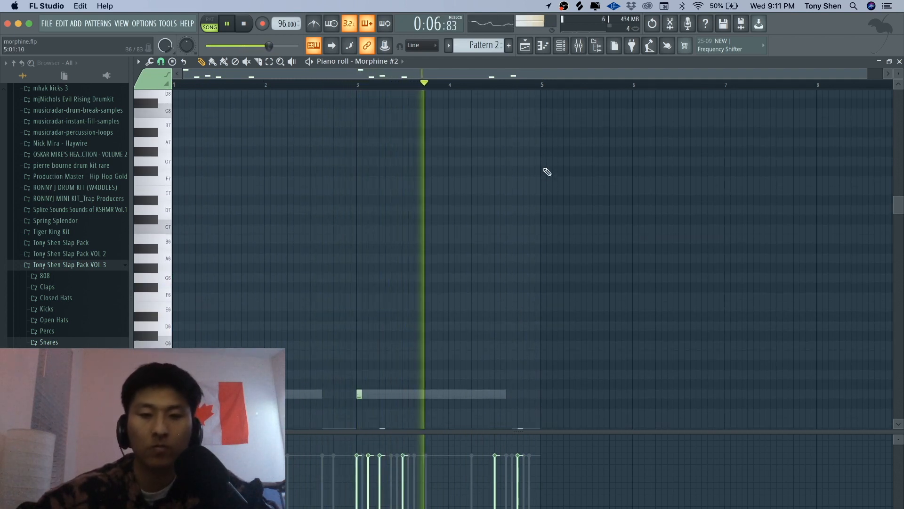
key("super+Up")
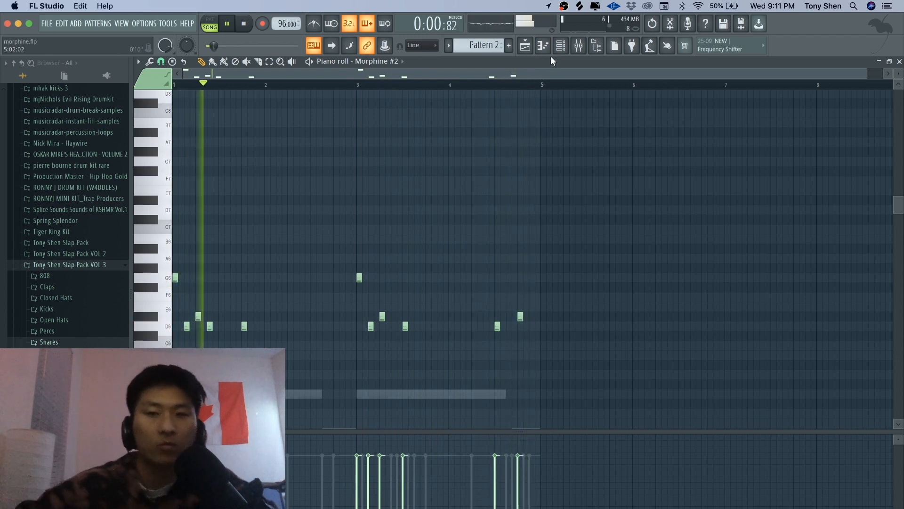
key("super+Down")
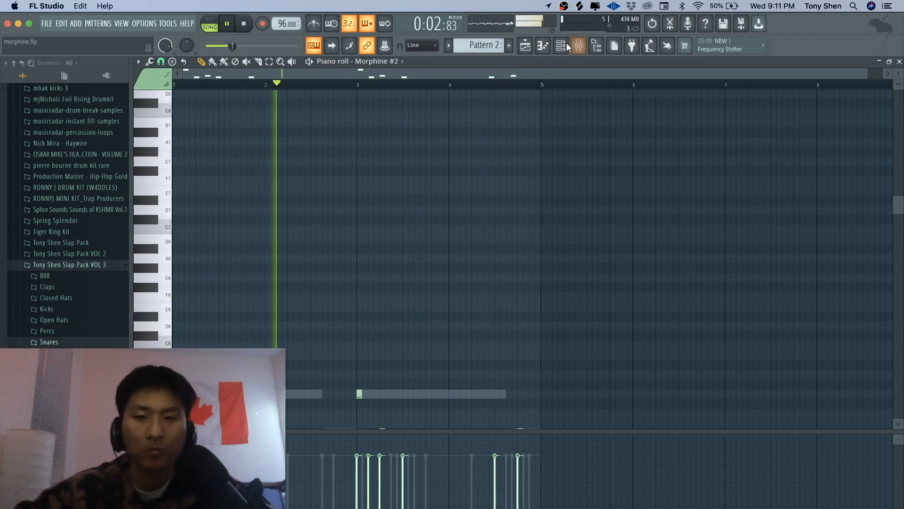
- Route the Morphine #2 channel to mixer insert 7, stop playback and check the assignment in the channel rack
left_click(566, 45)
left_click(579, 45)
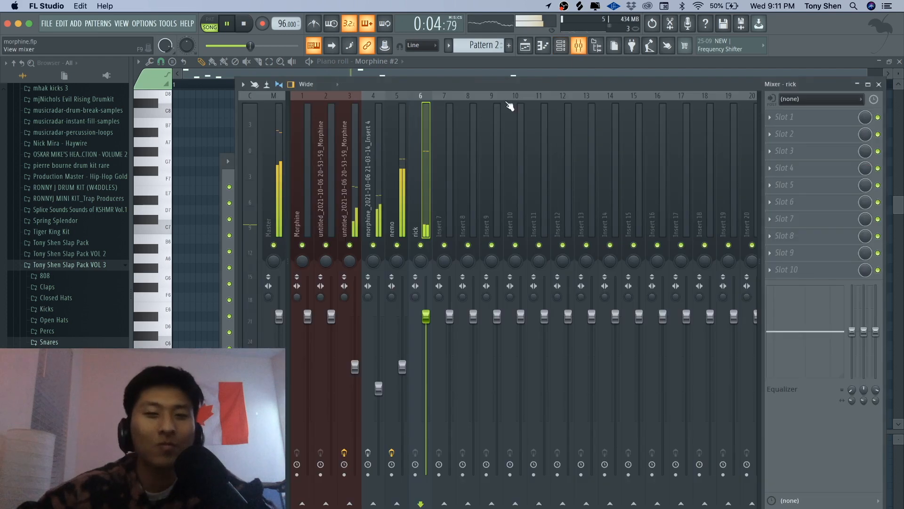
left_click(443, 163)
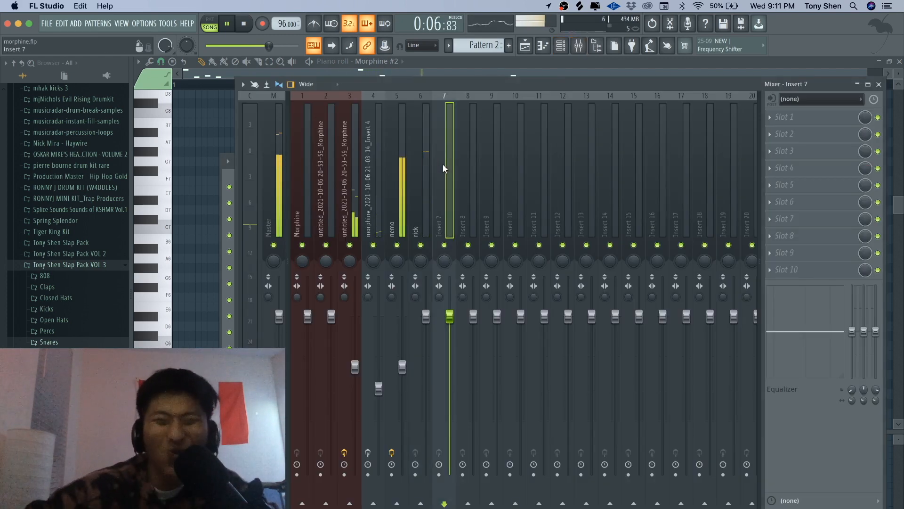
key("space")
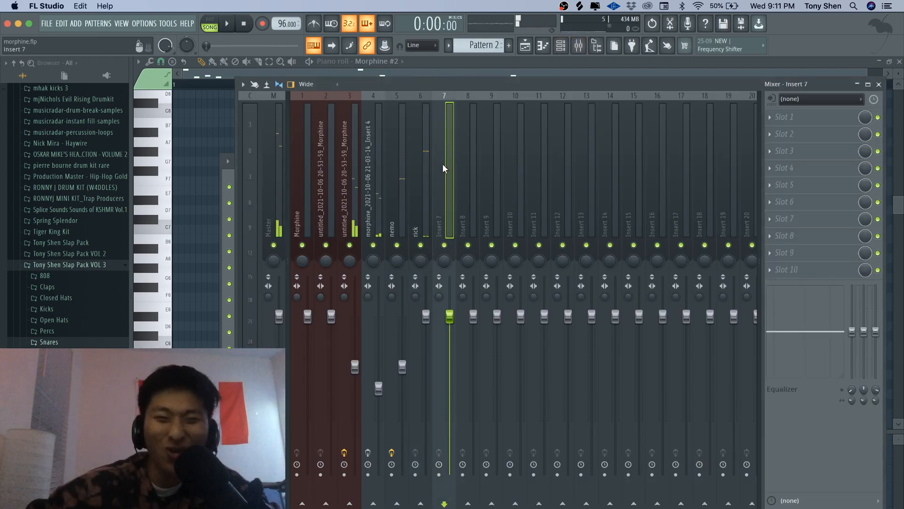
key("ctrl+l")
left_click(562, 46)
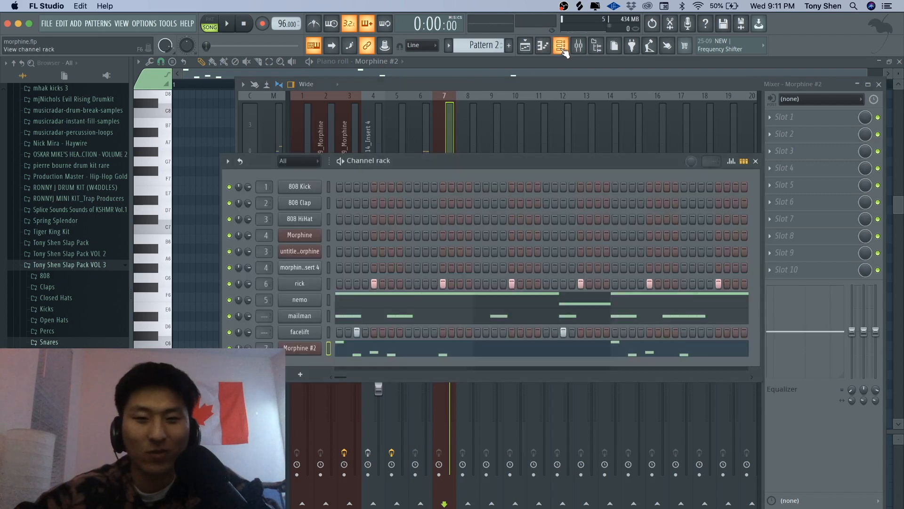
- Render the armed Morphine #2 mixer track to a 32-bit float stereo WAV and show the resulting clip in the playlist
left_click(452, 126)
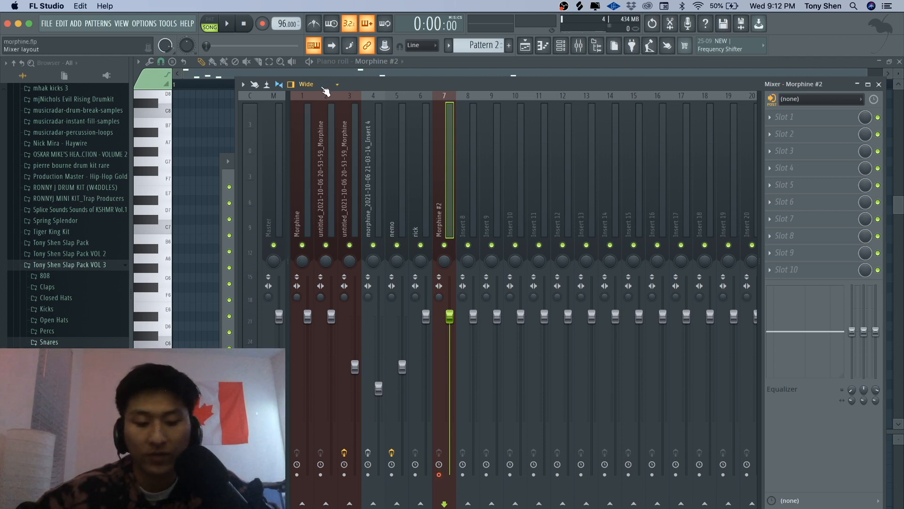
key("alt+r")
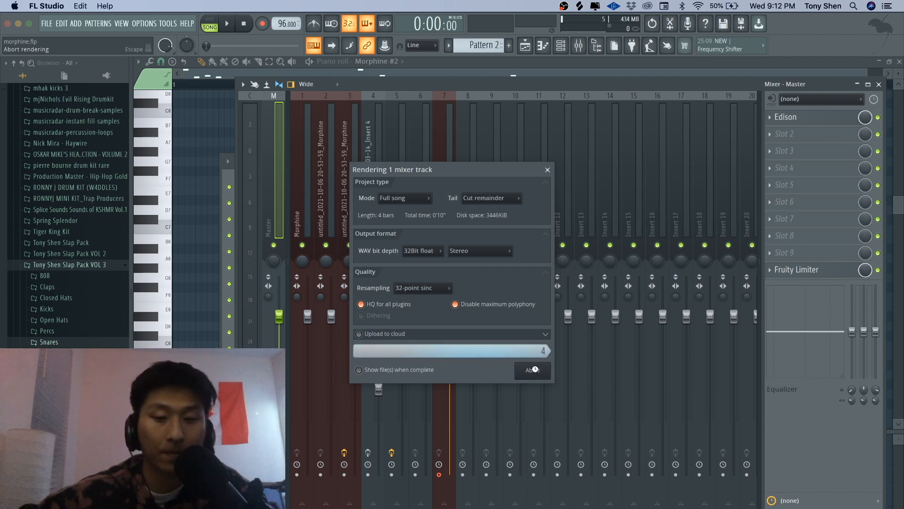
left_click(530, 48)
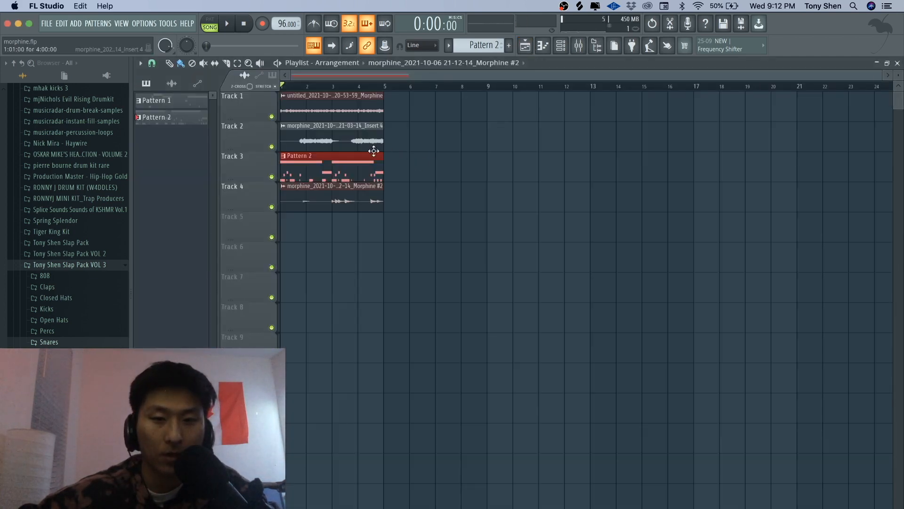
- Audition the rendered Morphine #2 clip with track 4 soloed, delete the clip and restore the other tracks
right_click(272, 207)
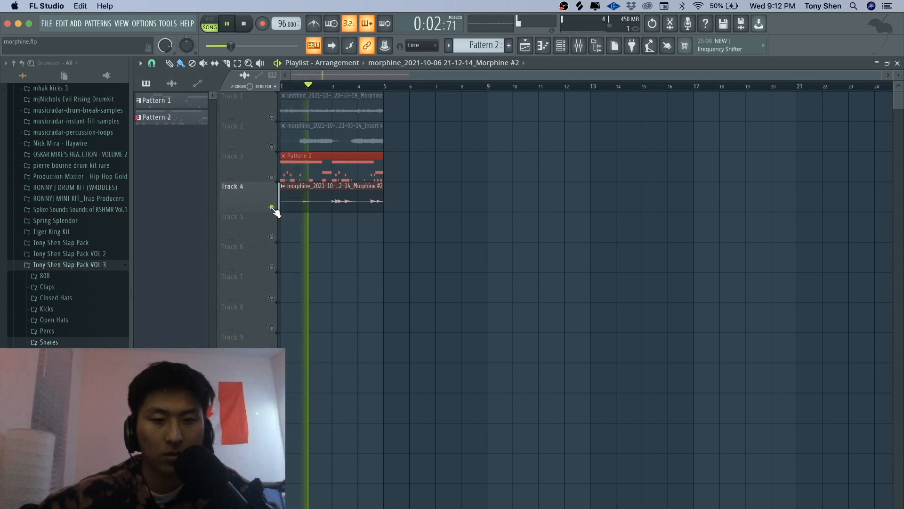
key("space")
right_click(272, 208)
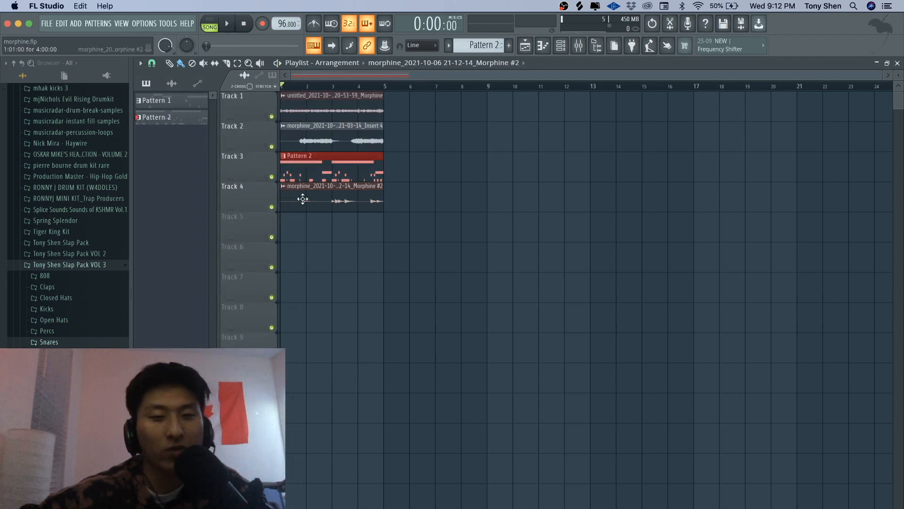
right_click(272, 207)
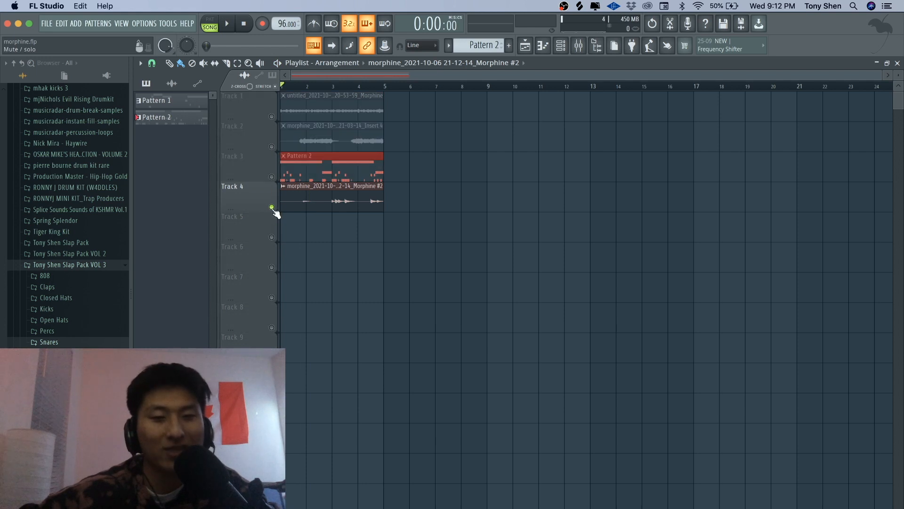
right_click(314, 201)
right_click(273, 207)
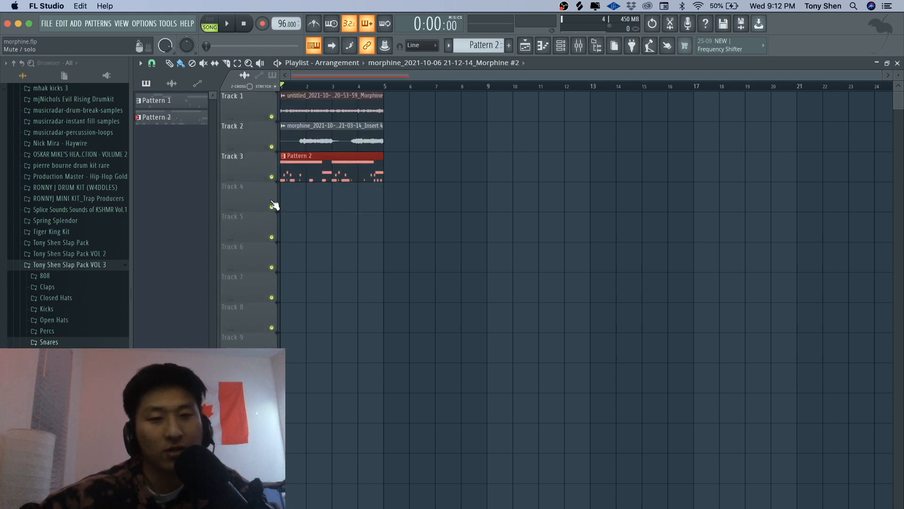
- Render the Morphine #2 mixer track again as a new audio clip on track 4 and restore the other playlist tracks
left_click(567, 50)
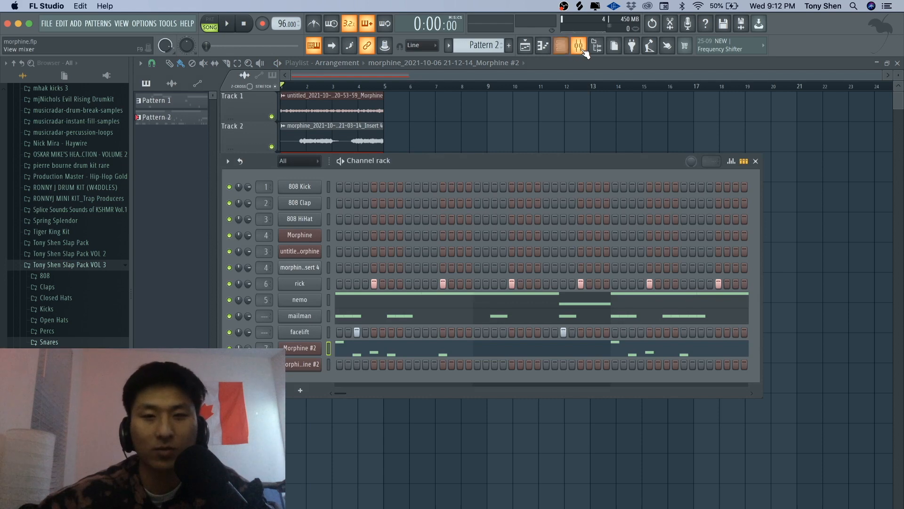
left_click(584, 50)
left_click(449, 171)
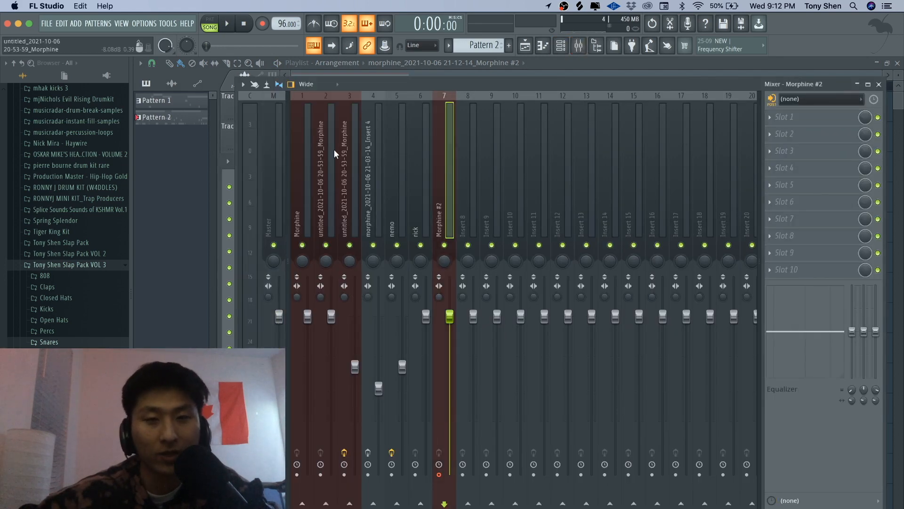
left_click(276, 154)
key("ctrl+alt+r")
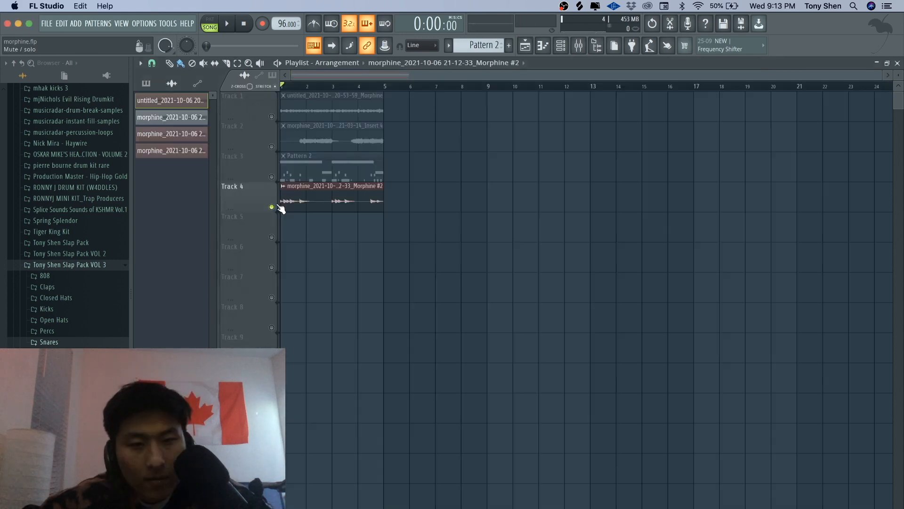
right_click(278, 206)
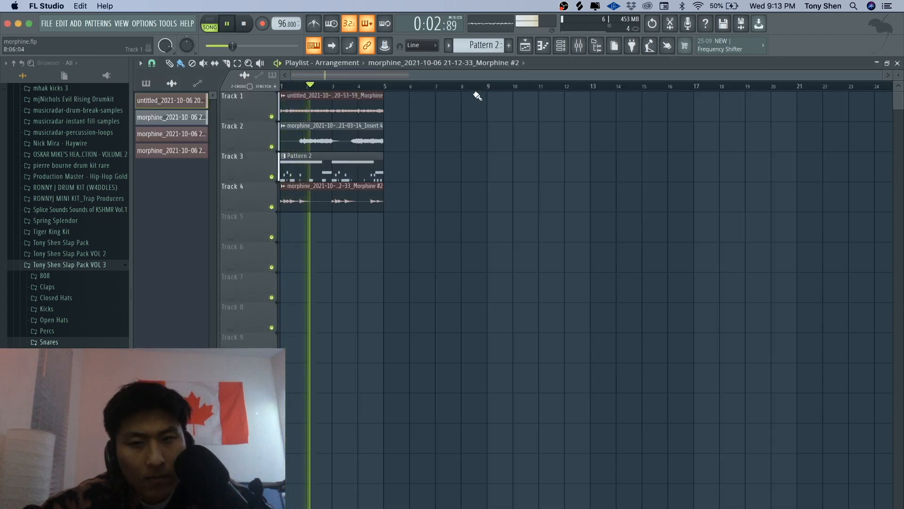
- Unmute the newest Morphine #2 audio channel, restart playback and display all channels in the channel rack
left_click(561, 45)
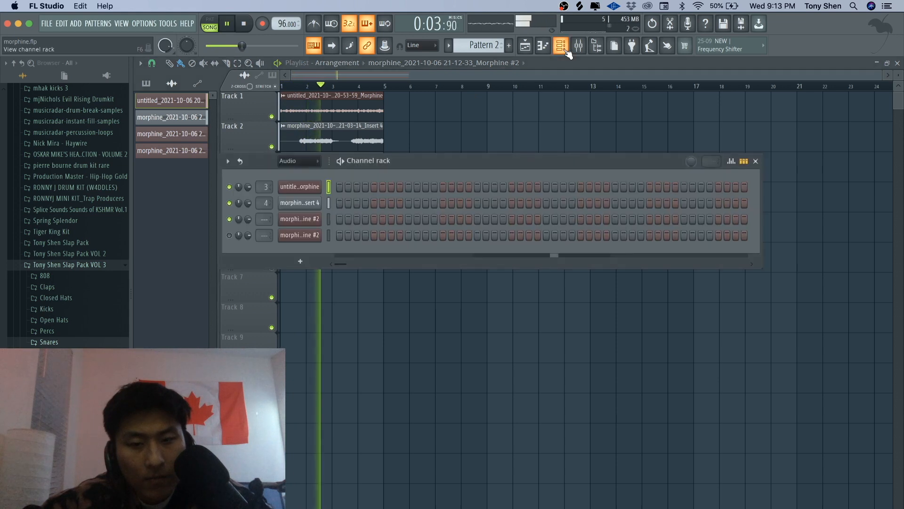
left_click(231, 235)
key("space")
key("space")
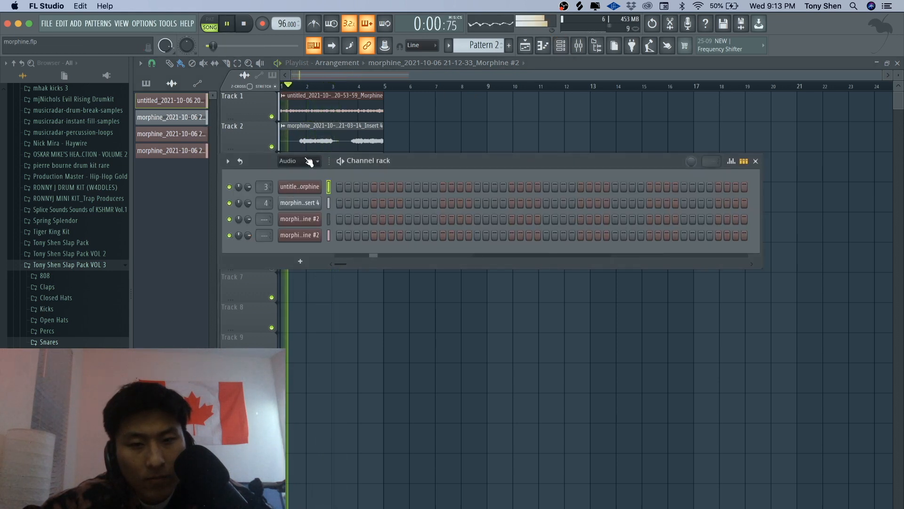
left_click(309, 161)
left_click(296, 175)
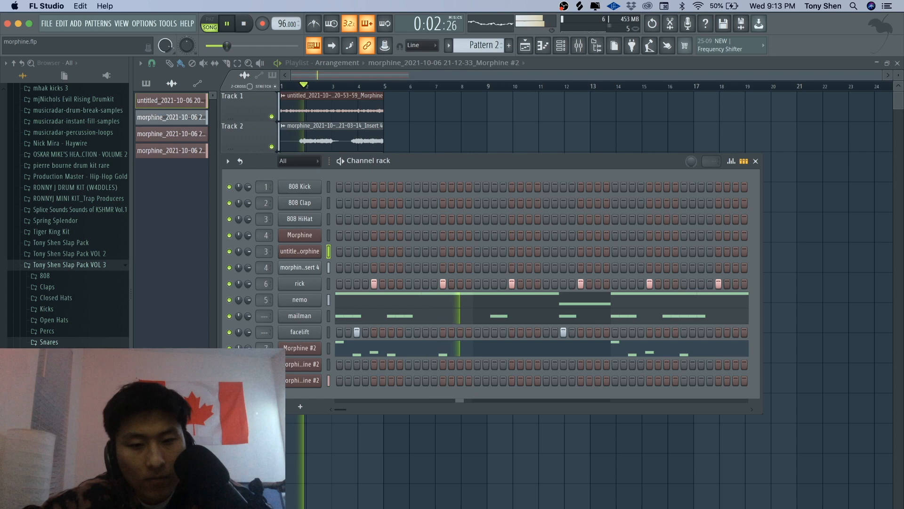
left_click(300, 365)
left_click(461, 116)
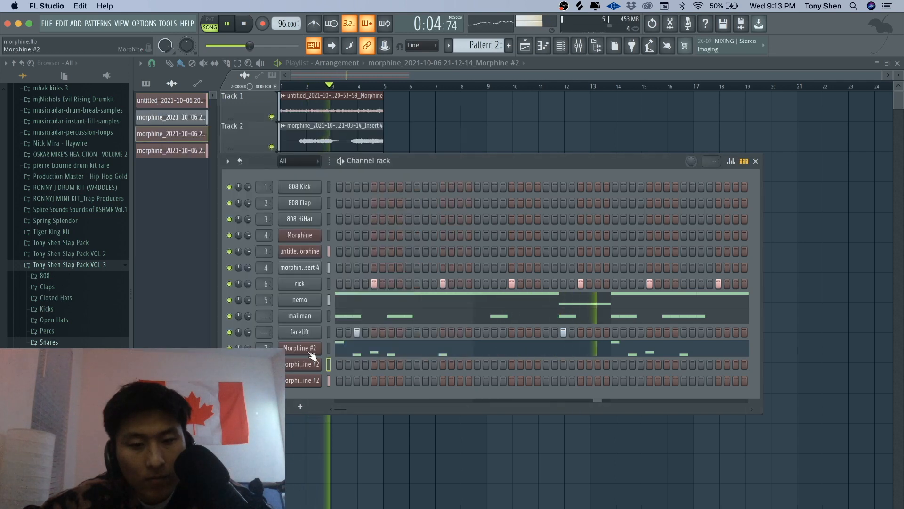
right_click(504, 123)
key("space")
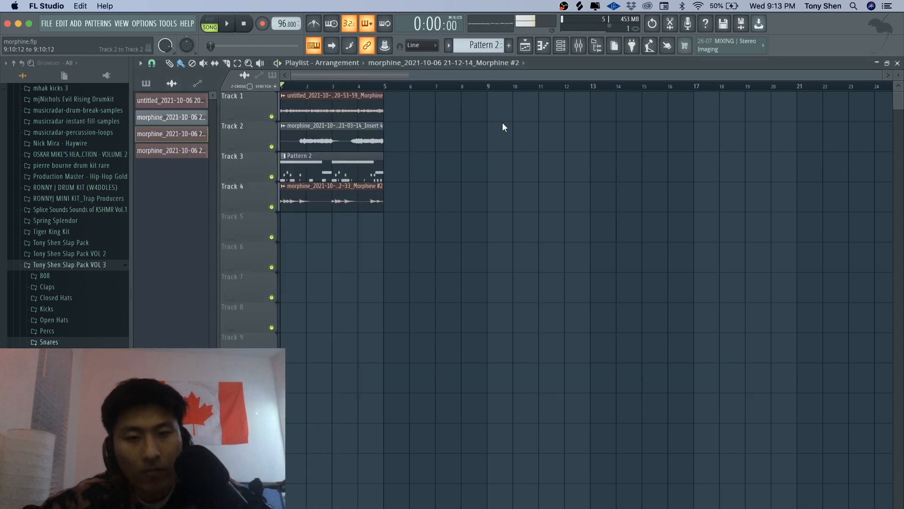
key("space")
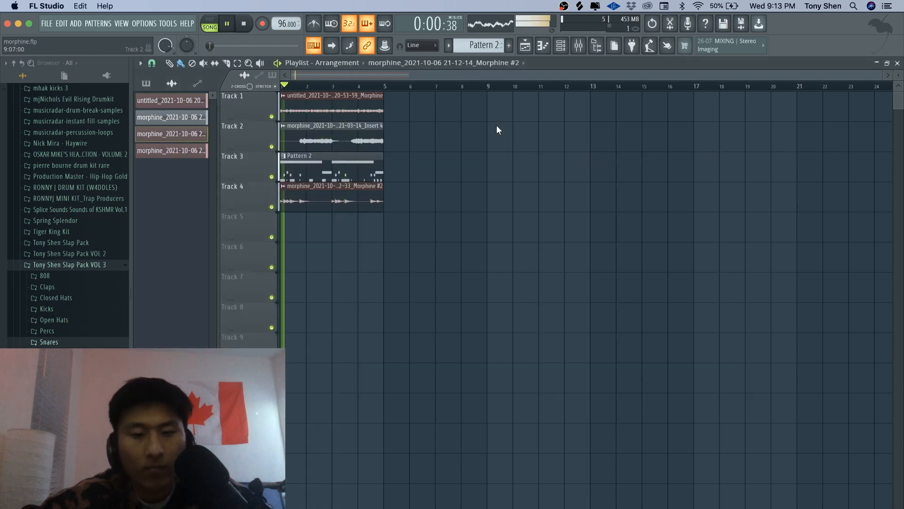
- Route the newest rendered Morphine #2 audio channel to mixer insert 8, solo that insert and restart playback
left_click(560, 45)
left_click(328, 380)
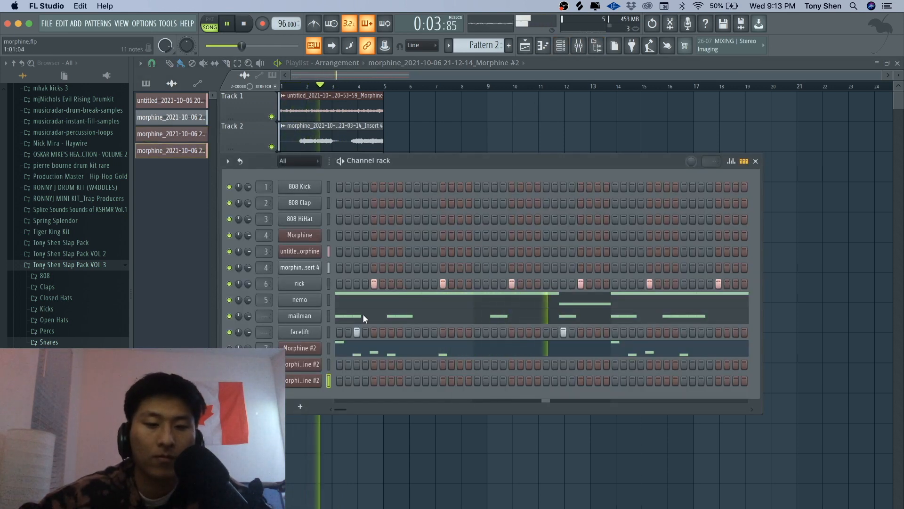
key("space")
key("space")
left_click(579, 45)
left_click(464, 163)
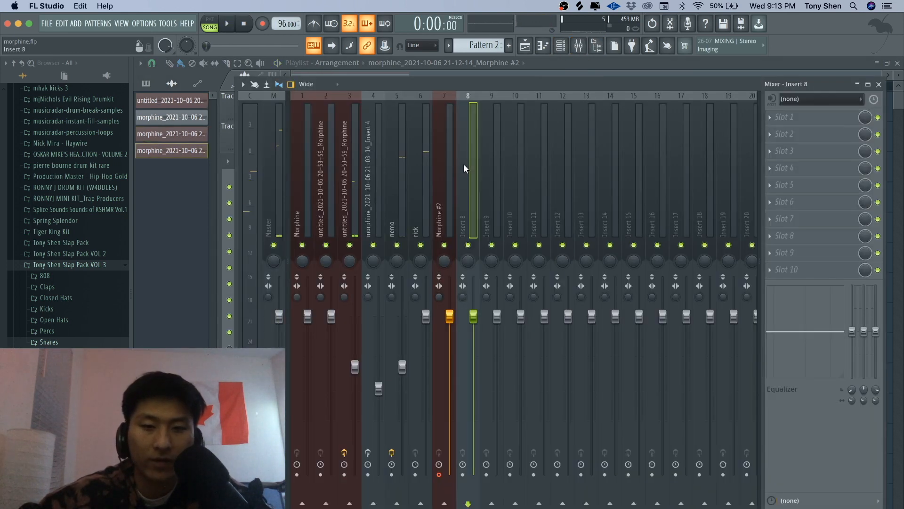
right_click(468, 245)
key("space")
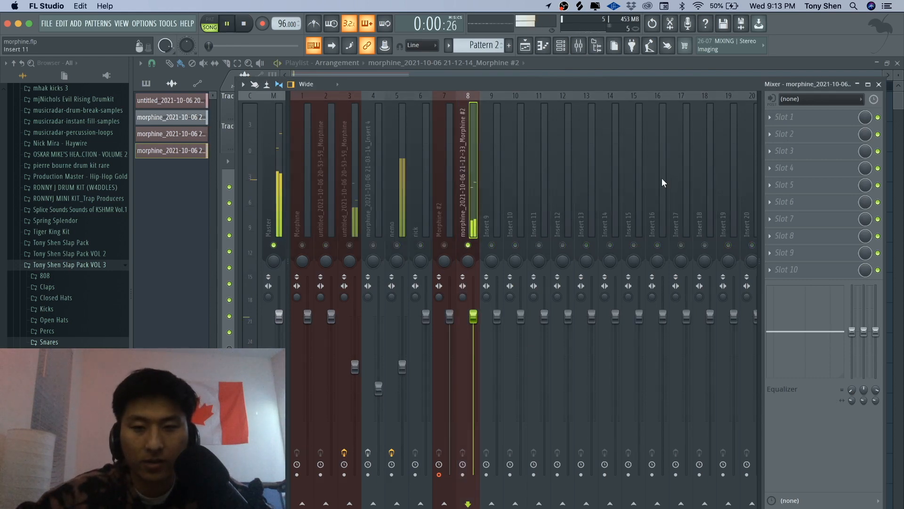
- Route the rick, nemo, mailman and facelift channels to consecutive mixer inserts starting at 10 and resume playback
left_click(562, 46)
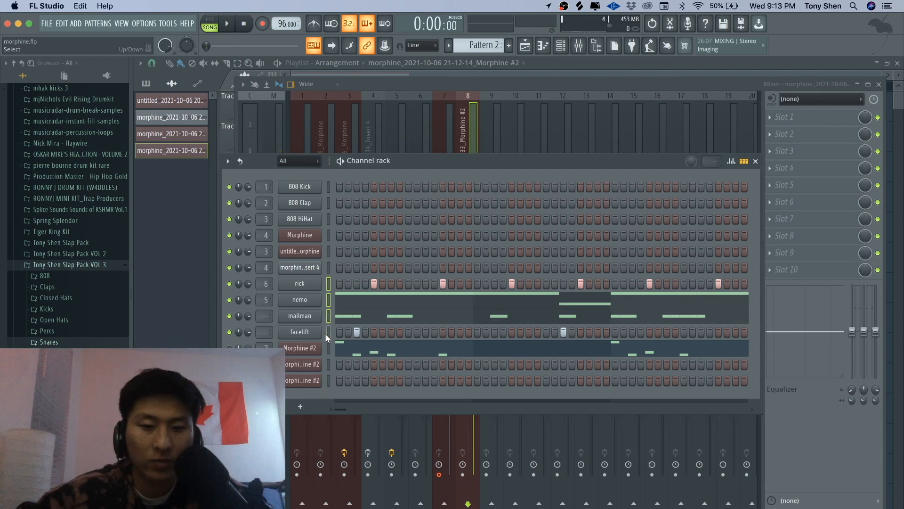
left_click(520, 129)
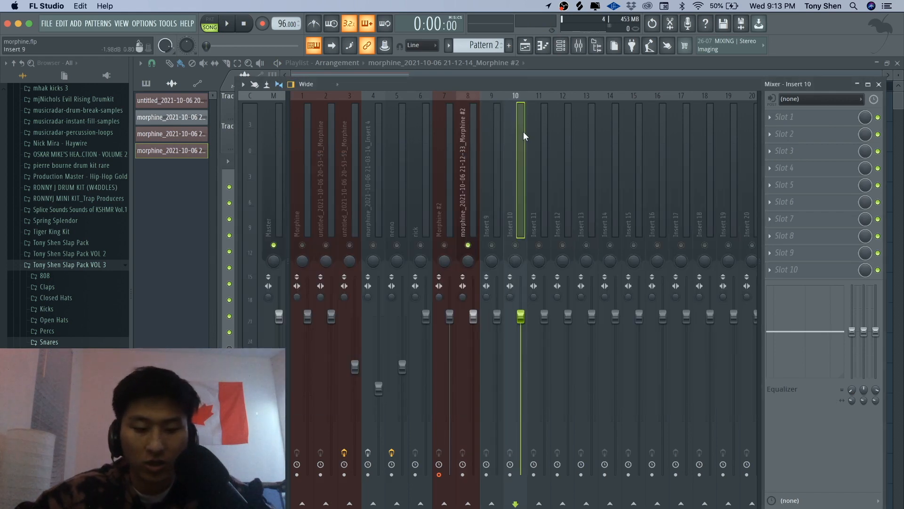
key("space")
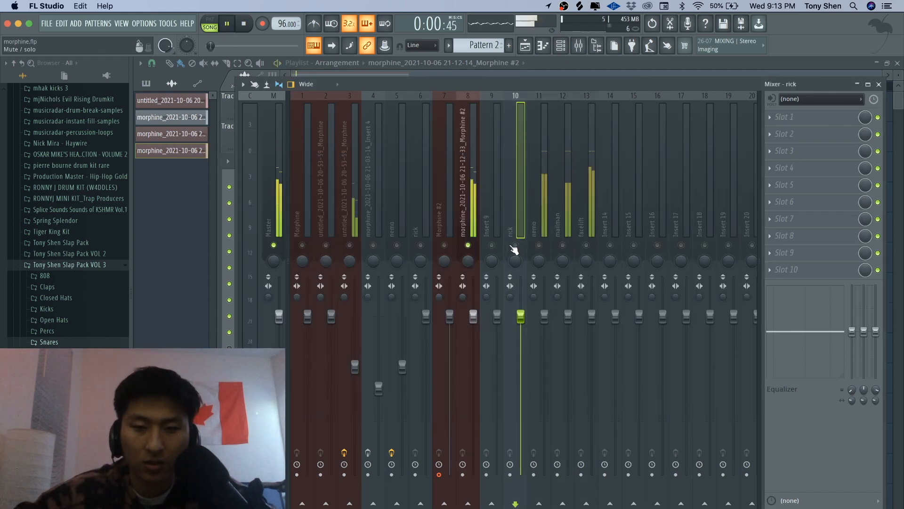
- Add Fruity Parametric EQ 2 to insert 8, cutting the low shelf near 300 Hz and the high shelf to -6.0 dB at 4177 Hz
left_click(471, 179)
left_click(797, 118)
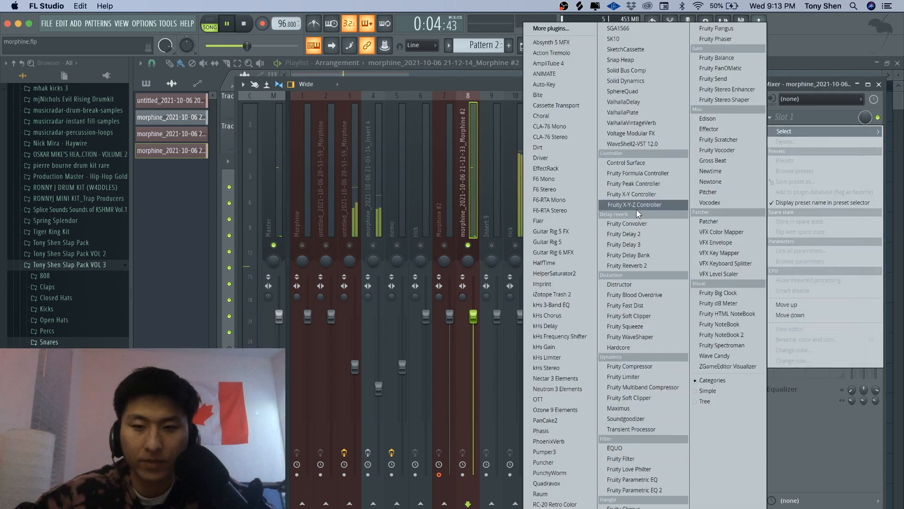
left_click(629, 489)
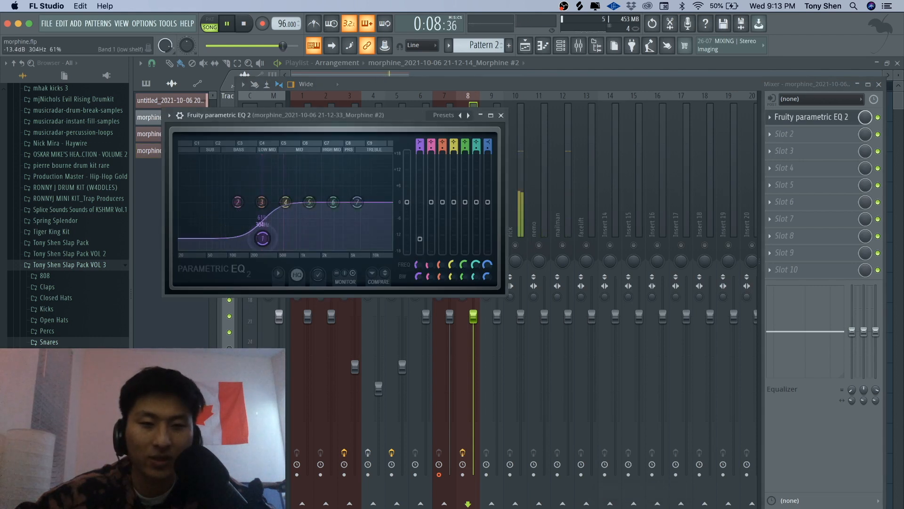
left_click_drag(262, 238, 259, 241)
left_click_drag(353, 208, 345, 219)
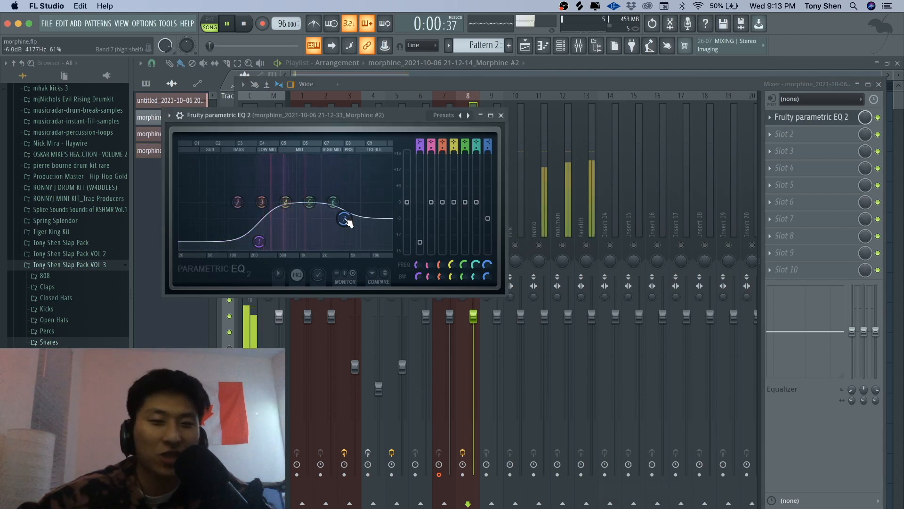
- Close the equalizer, lower the volume of mixer insert 8 and unsolo it
left_click(501, 115)
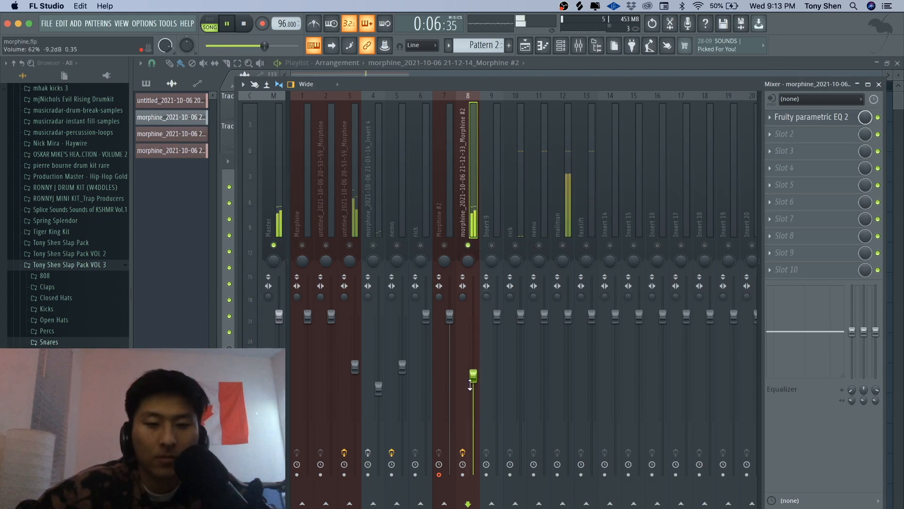
right_click(469, 246)
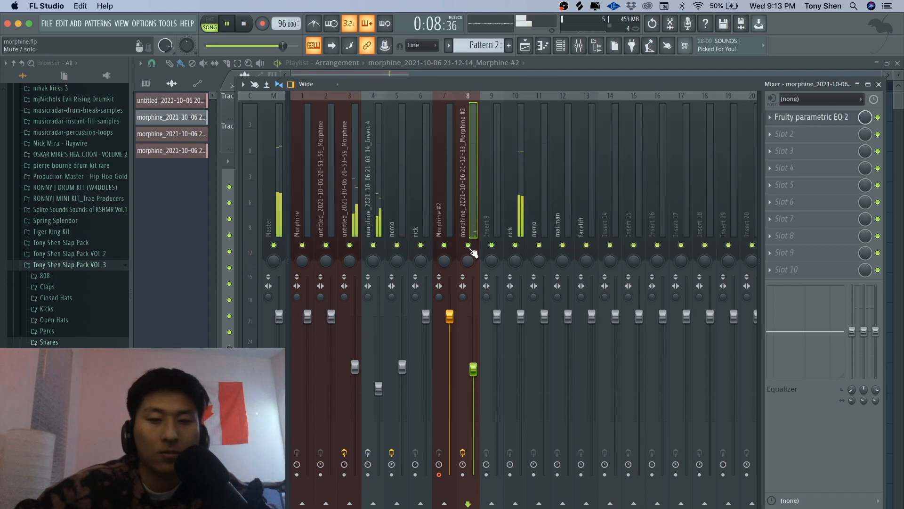
- Move the Pattern 2 clip to playlist track 5 and split the pattern by channel
left_click(567, 44)
left_click(524, 45)
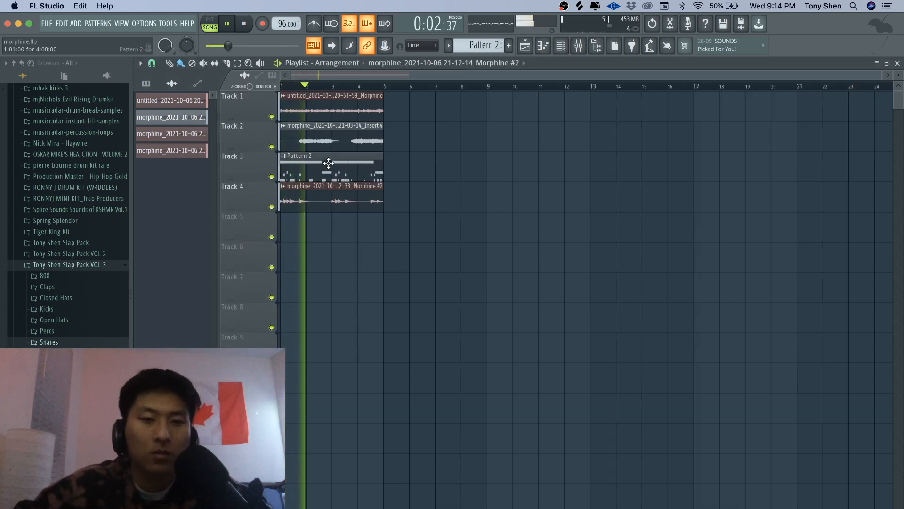
left_click_drag(312, 170, 312, 231)
left_click(480, 43)
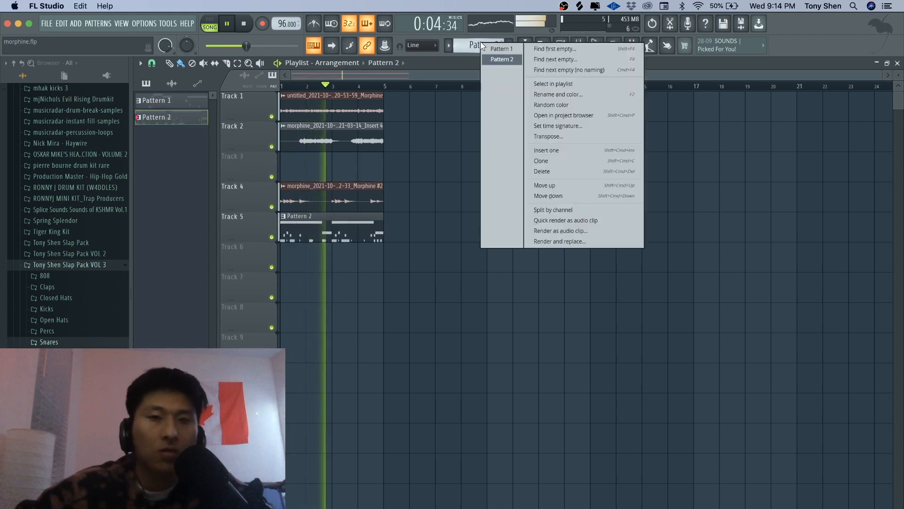
left_click(545, 209)
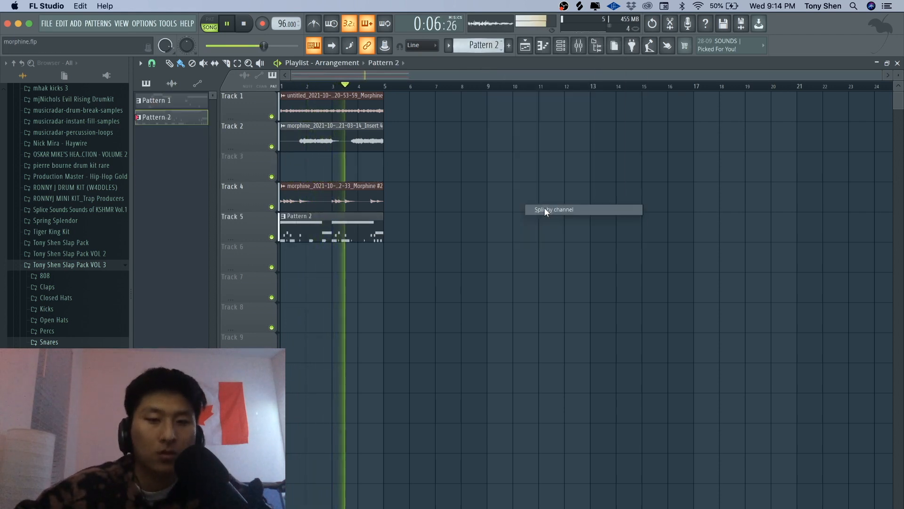
- Place the rick, nemo, mailman and facelift pattern clips on tracks 6 to 9 and delete the Morphine #2 pattern clip from track 5
left_click(319, 257)
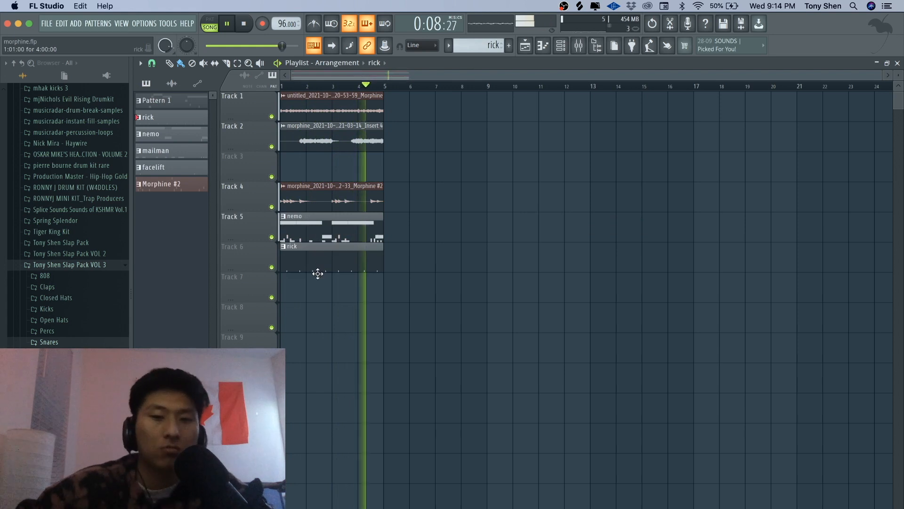
left_click(309, 293)
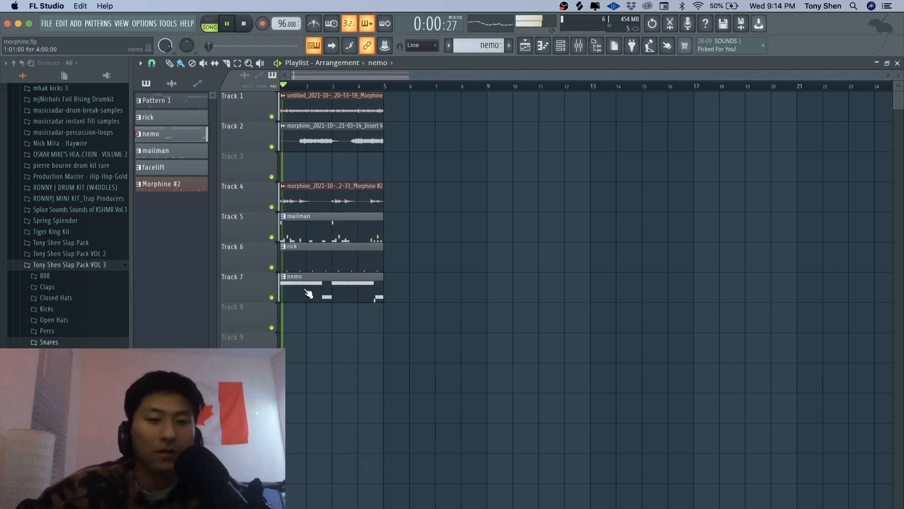
left_click(296, 322)
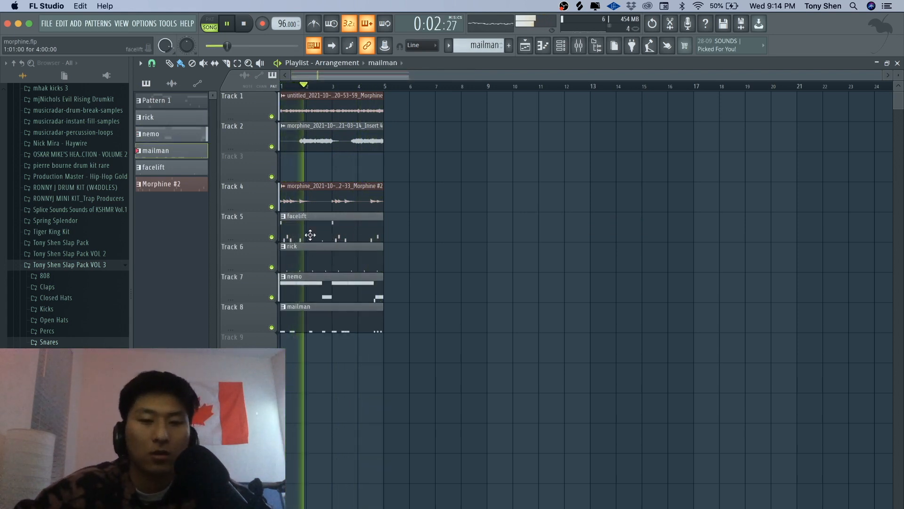
left_click(290, 351)
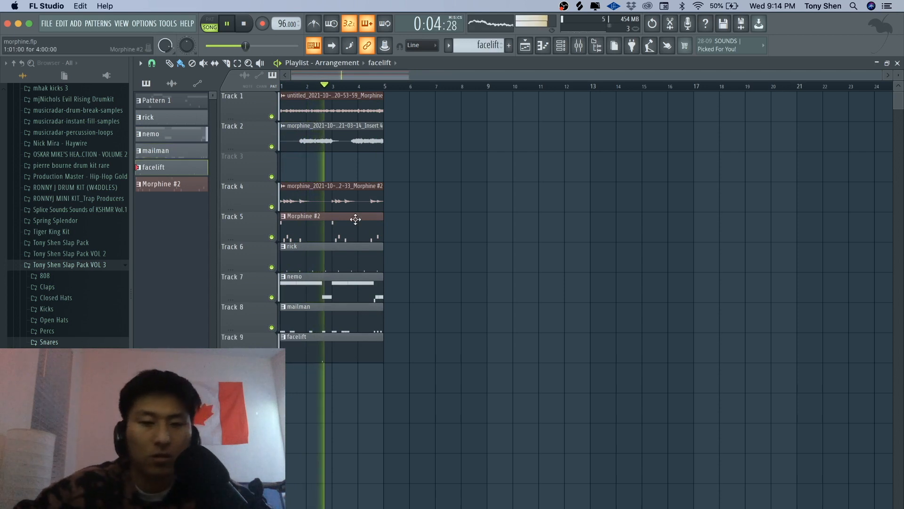
right_click(346, 230)
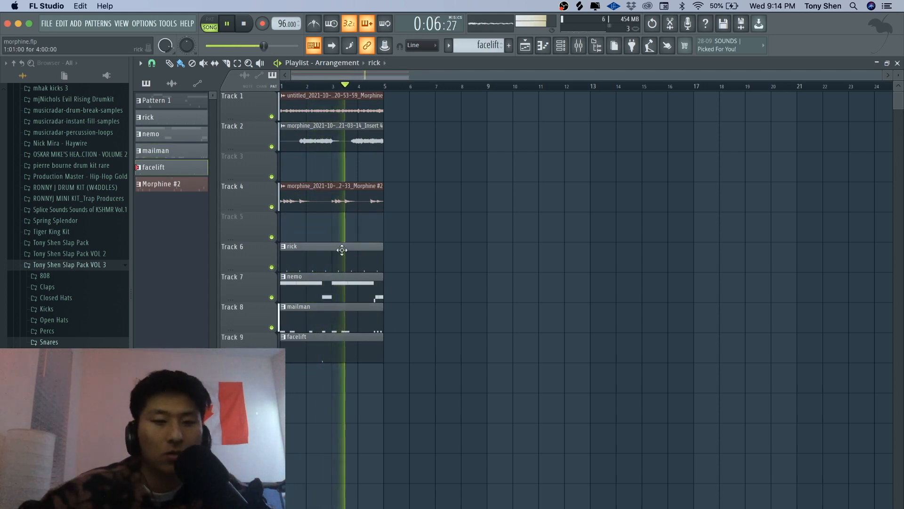
- Move all clips below track 1 to start at bar 5, stop playback and clear the selection
mouse_move(344, 265)
left_mouse_down()
mouse_move(342, 235)
mouse_move(335, 273)
left_mouse_up()
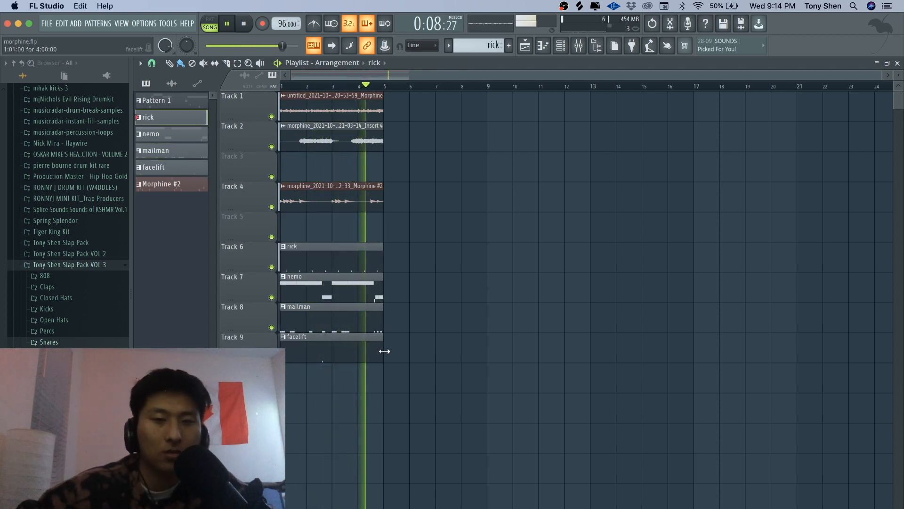
left_click_drag(409, 410, 424, 147)
key("space")
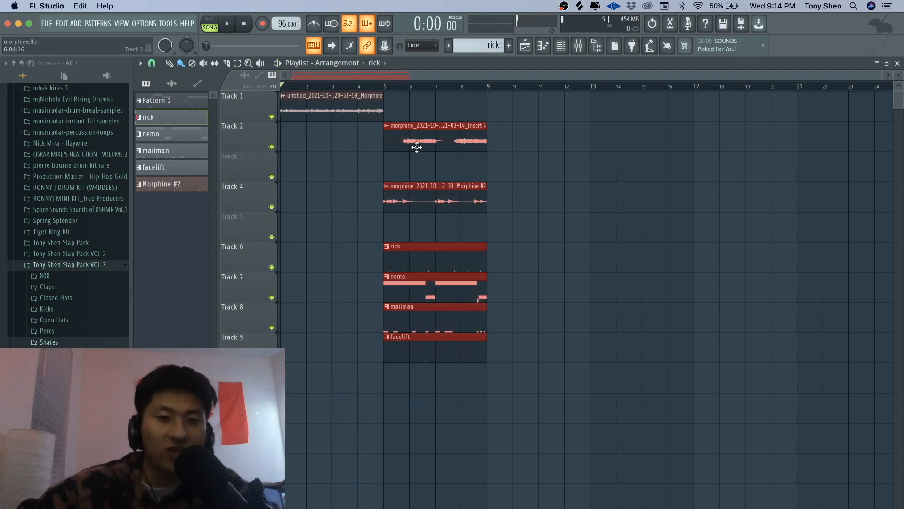
left_click(367, 167)
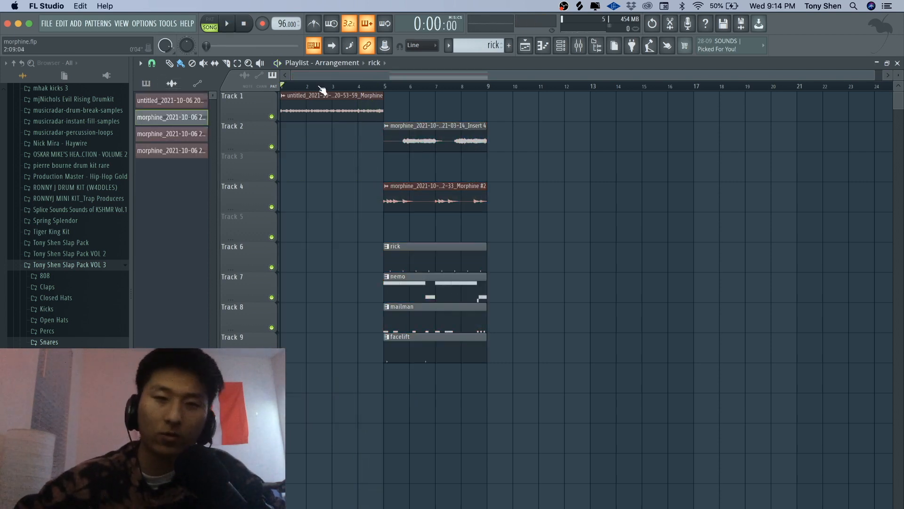
- Duplicate the Morphine audio clip on track 1 back to back so that it fills the arrangement up to bar 21
left_click_drag(307, 108, 410, 109)
left_click_drag(522, 120, 341, 92)
left_click_drag(441, 96, 647, 97)
left_click(513, 149, "super")
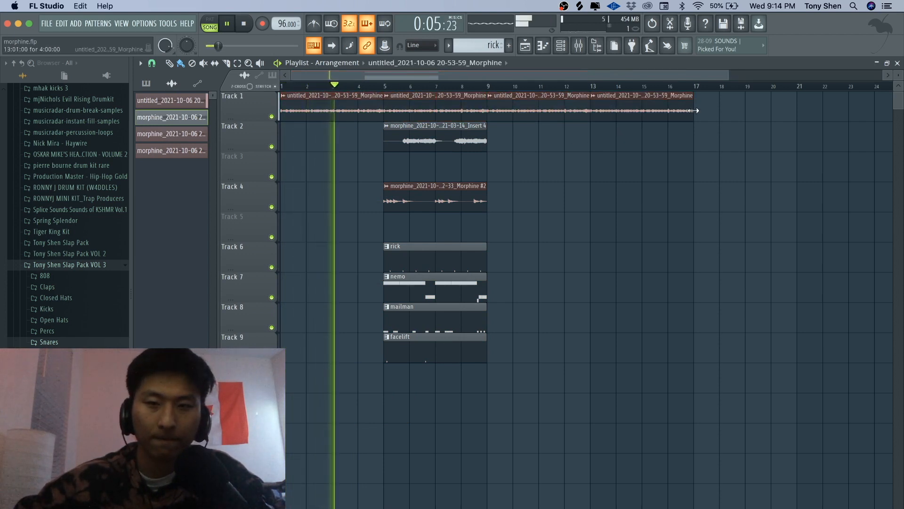
left_click_drag(641, 104, 748, 110)
- Stop playback, clear the clip selection and move the Morphine #2 audio clip on track 4 to bar 13
left_click_drag(529, 188, 372, 344)
key("space")
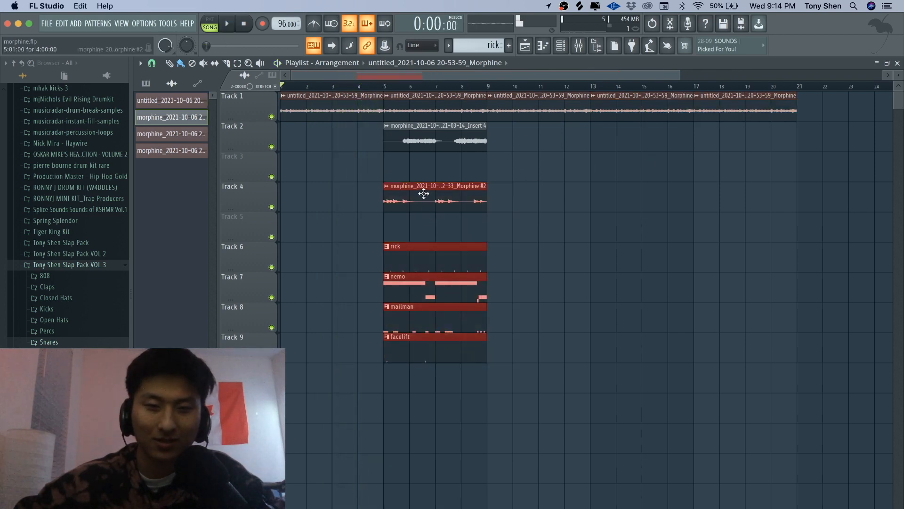
left_click(518, 199)
left_click_drag(436, 193, 640, 200)
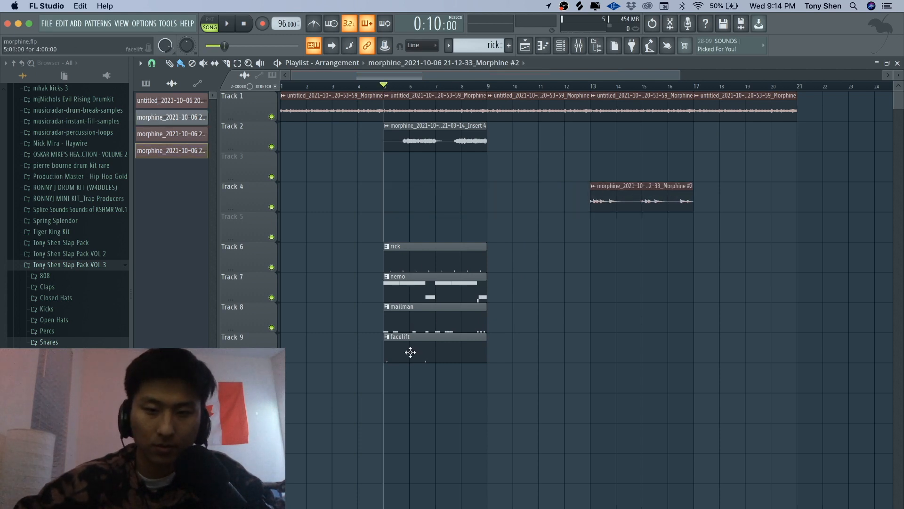
- Start playback, duplicate the track 2, rick, nemo and mailman clips to bar 9, and move the facelift clip to bar 9
key("space")
left_click_drag(411, 350, 447, 114)
key("ctrl+b")
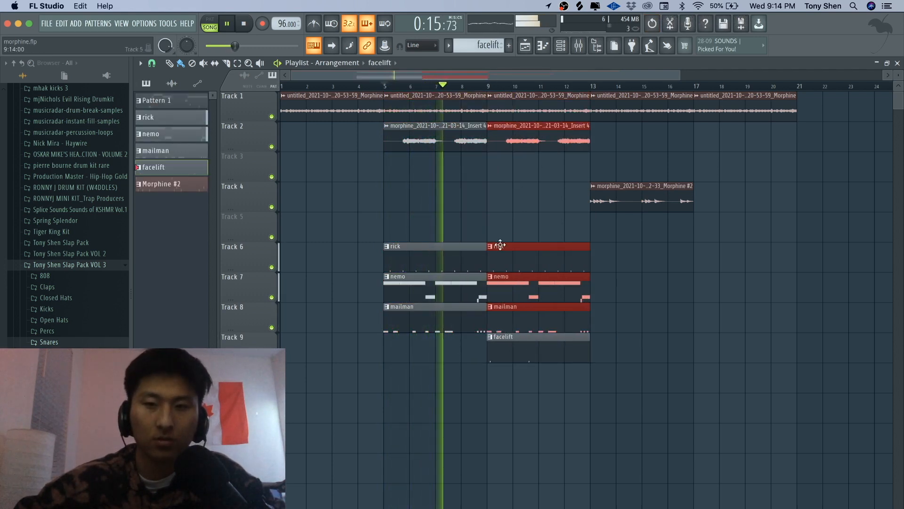
- Duplicate the track 2 audio clips and the Morphine #2 audio clip on track 4 so that both tracks run to bar 21
left_click_drag(528, 210, 432, 141)
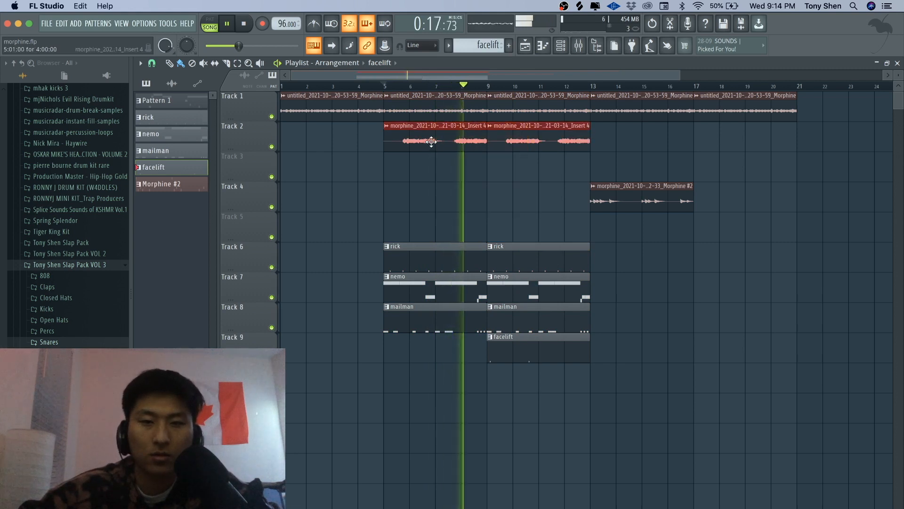
key("ctrl+b")
key("ctrl+b")
left_click_drag(626, 196, 744, 201)
- Copy the nemo clip to bars 13 and 17, and the rick, mailman and facelift clips to bar 17 only
left_click_drag(539, 284, 736, 286)
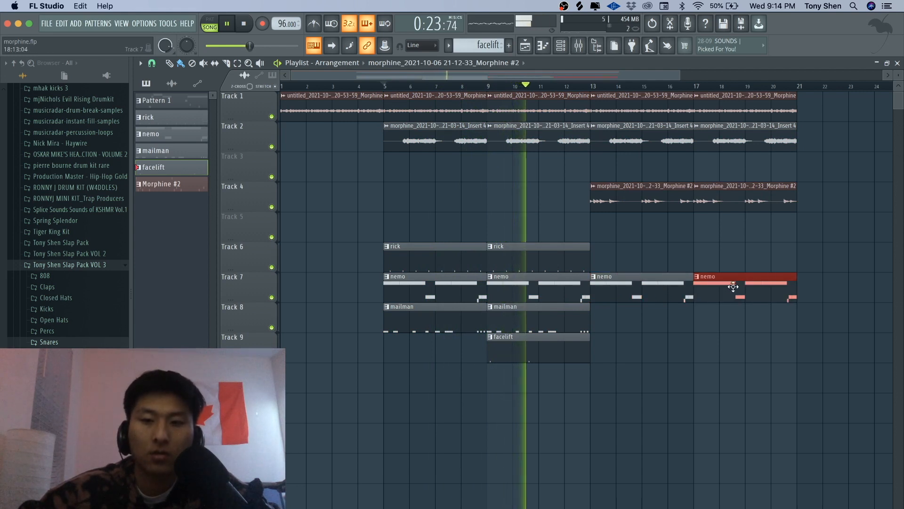
left_click_drag(560, 362, 766, 353)
left_click_drag(545, 256, 751, 258)
- Duplicate the clips of bars 5 to 21 on all tracks directly after themselves so that the arrangement reaches bar 37
left_click_drag(819, 397, 832, 162)
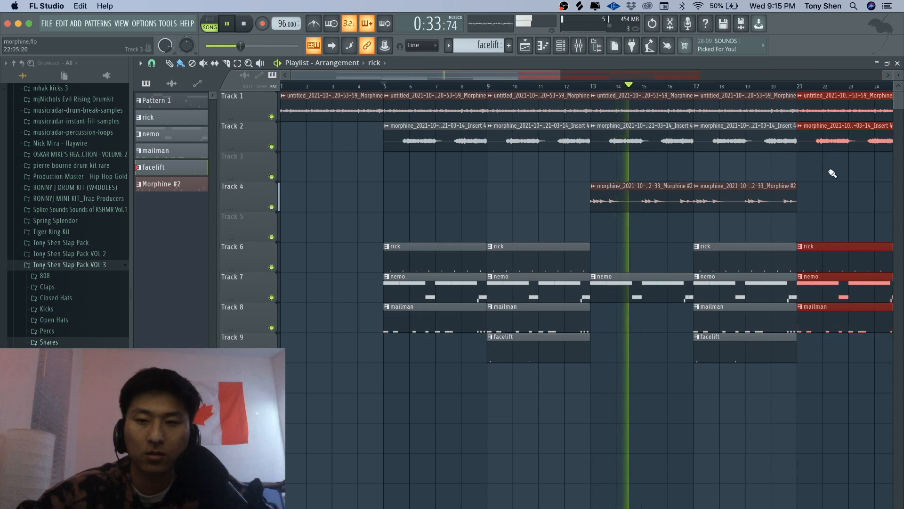
left_click(827, 183, "super")
scroll(827, 183, "down", 3)
scroll(827, 181, "down", 4)
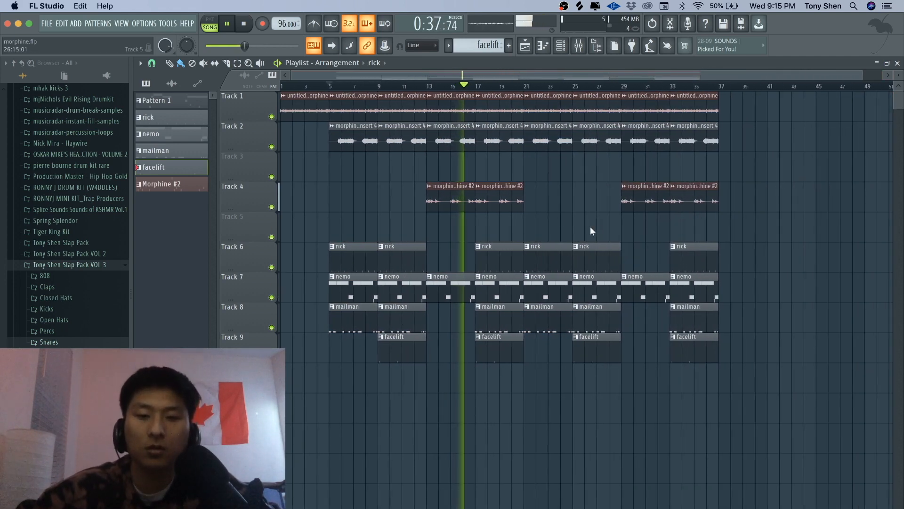
- Delete the nemo clip at bar 21 and duplicate a 16-bar section of all tracks to fill bars 37 to 53
right_click(549, 288)
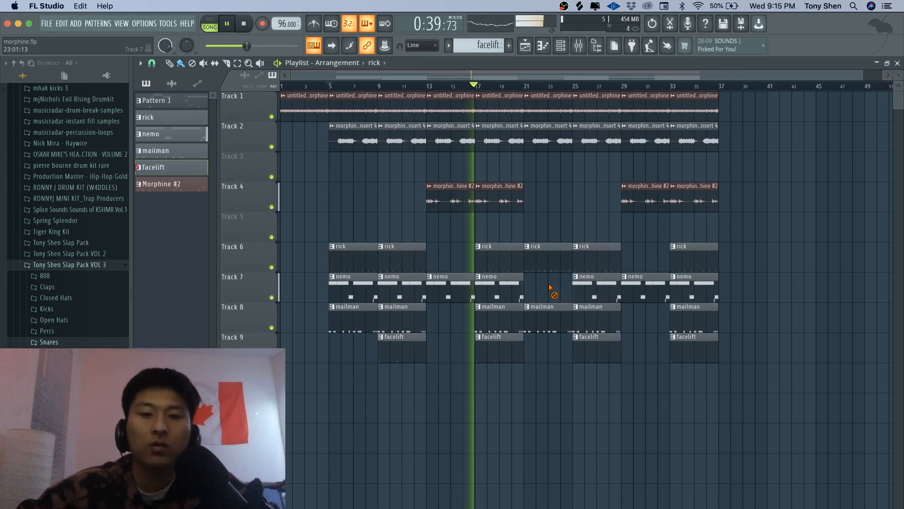
left_click_drag(508, 362, 734, 150)
left_click(739, 172, "super")
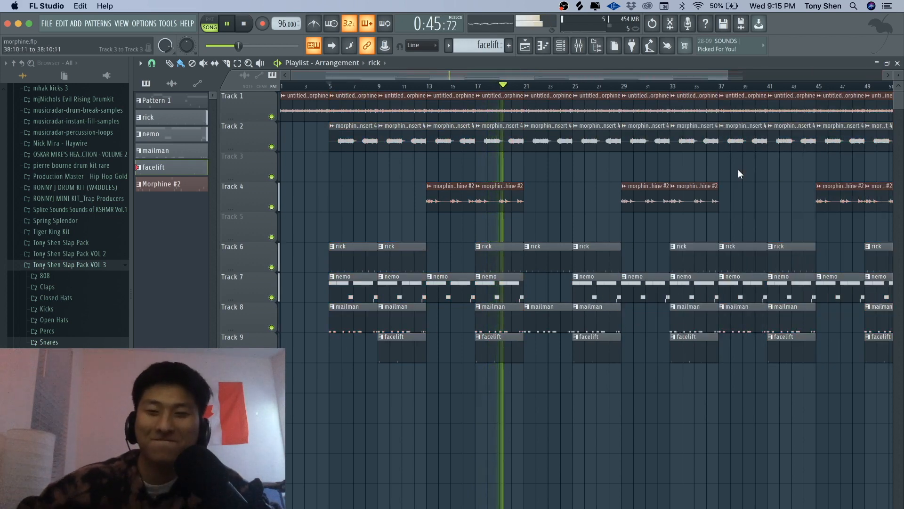
scroll(739, 173, "down", 2)
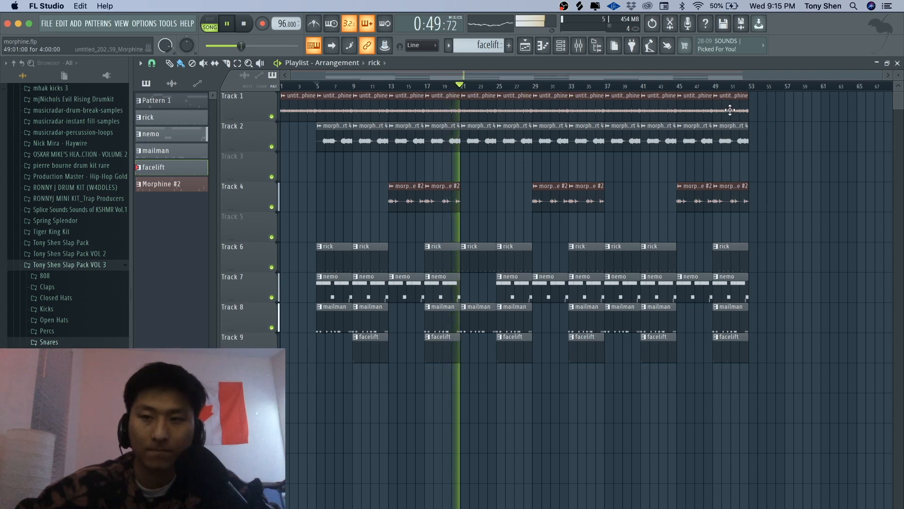
- Add one more audio clip at bar 53 on tracks 1 and 2, and remove the track 2 clips at bars 25, 33 and 41
left_click(758, 109)
left_click_drag(758, 108, 765, 107)
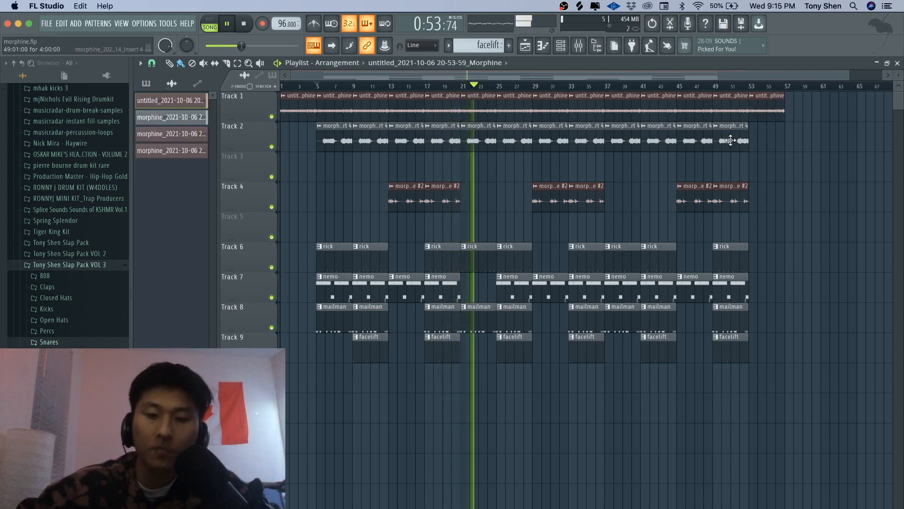
left_click(773, 138)
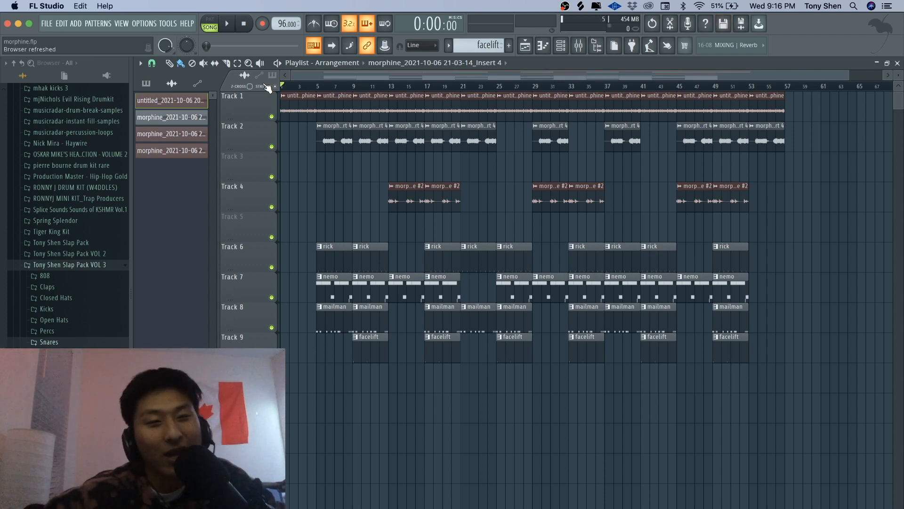
- Play the whole arrangement from the beginning
key("space")
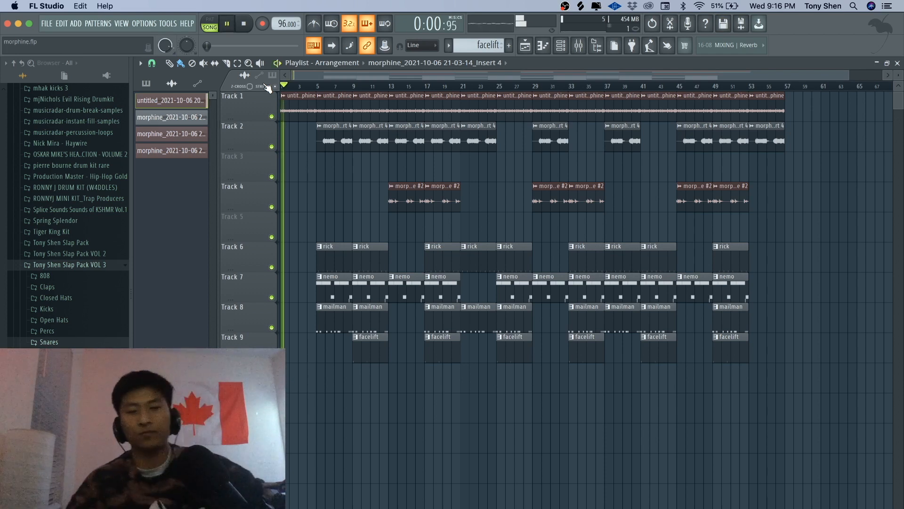